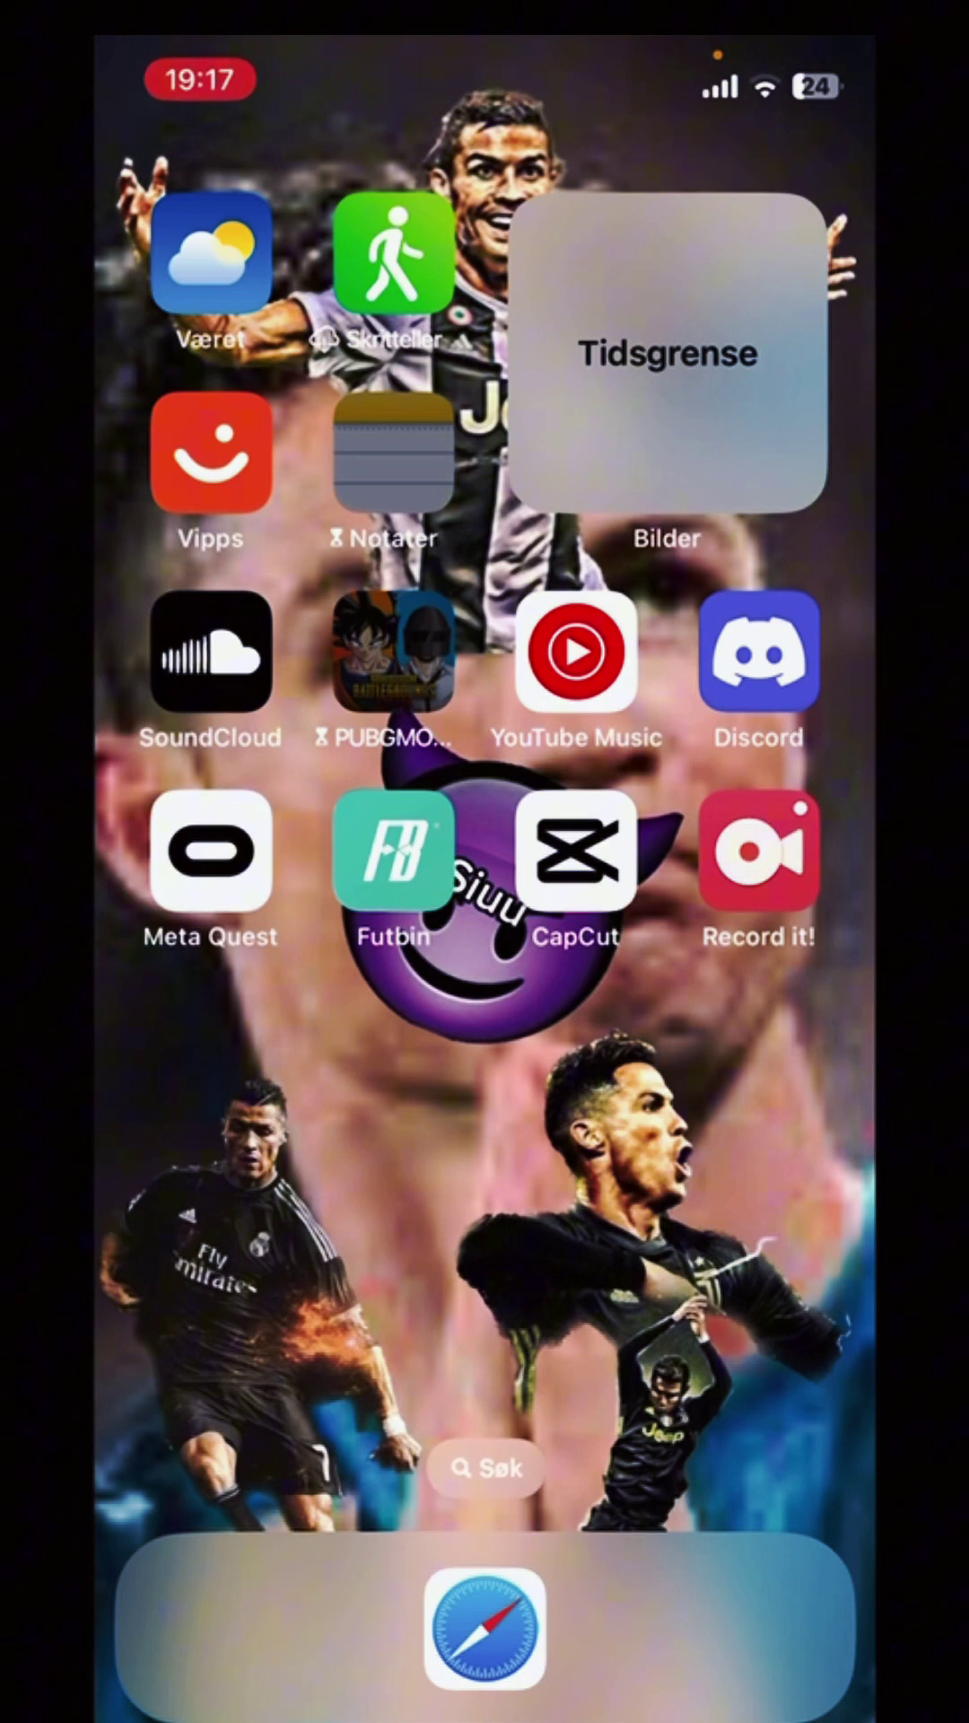
- Launch CapCut's editor to begin a project built on a 3-second black clip
left_click(576, 850)
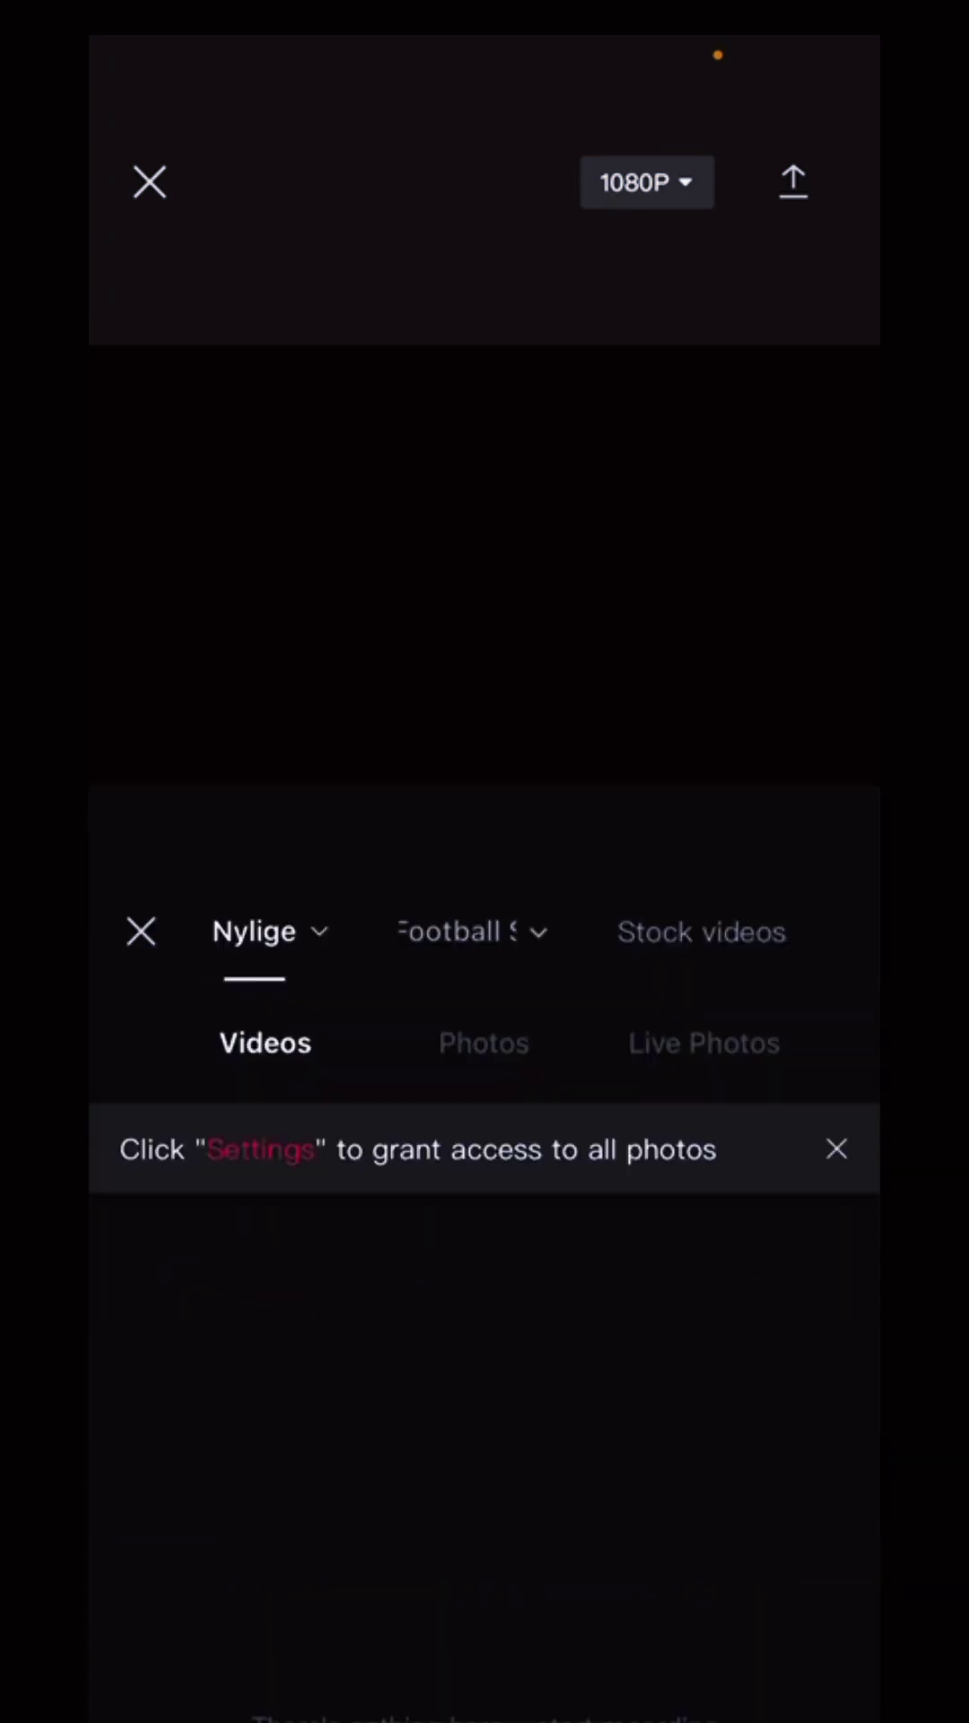
- Add a white stock video overlay, trim it short, and enlarge it over the right half
left_click(701, 184)
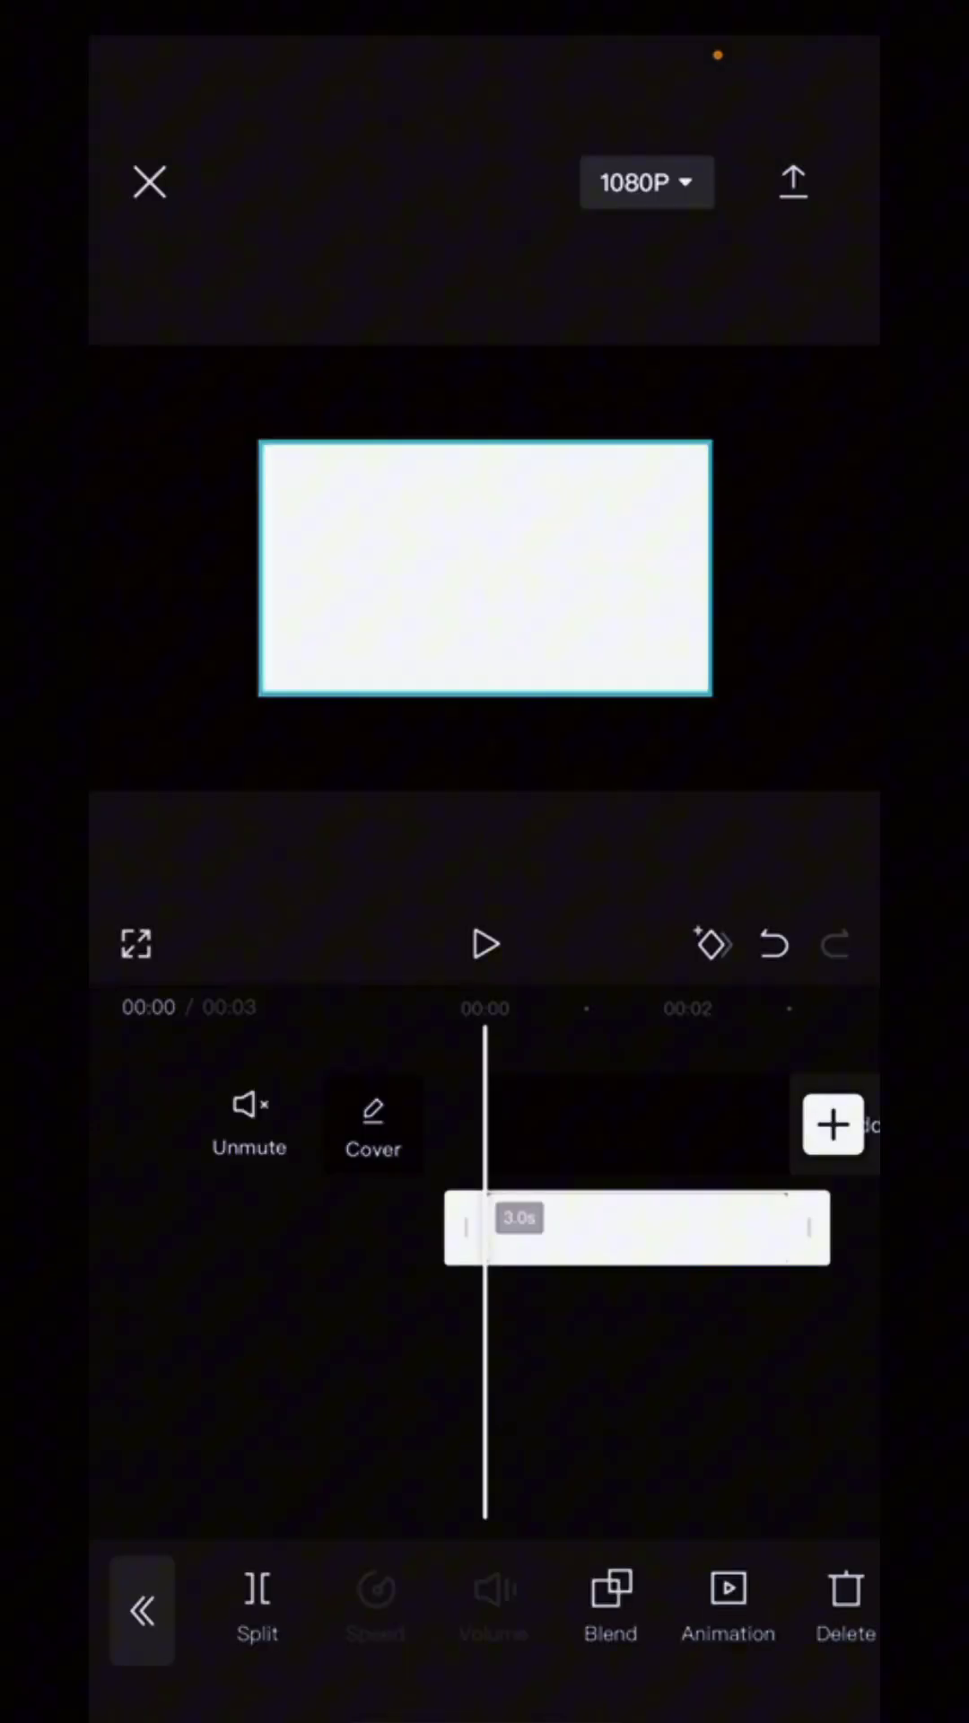
left_click_drag(807, 1227, 535, 1229)
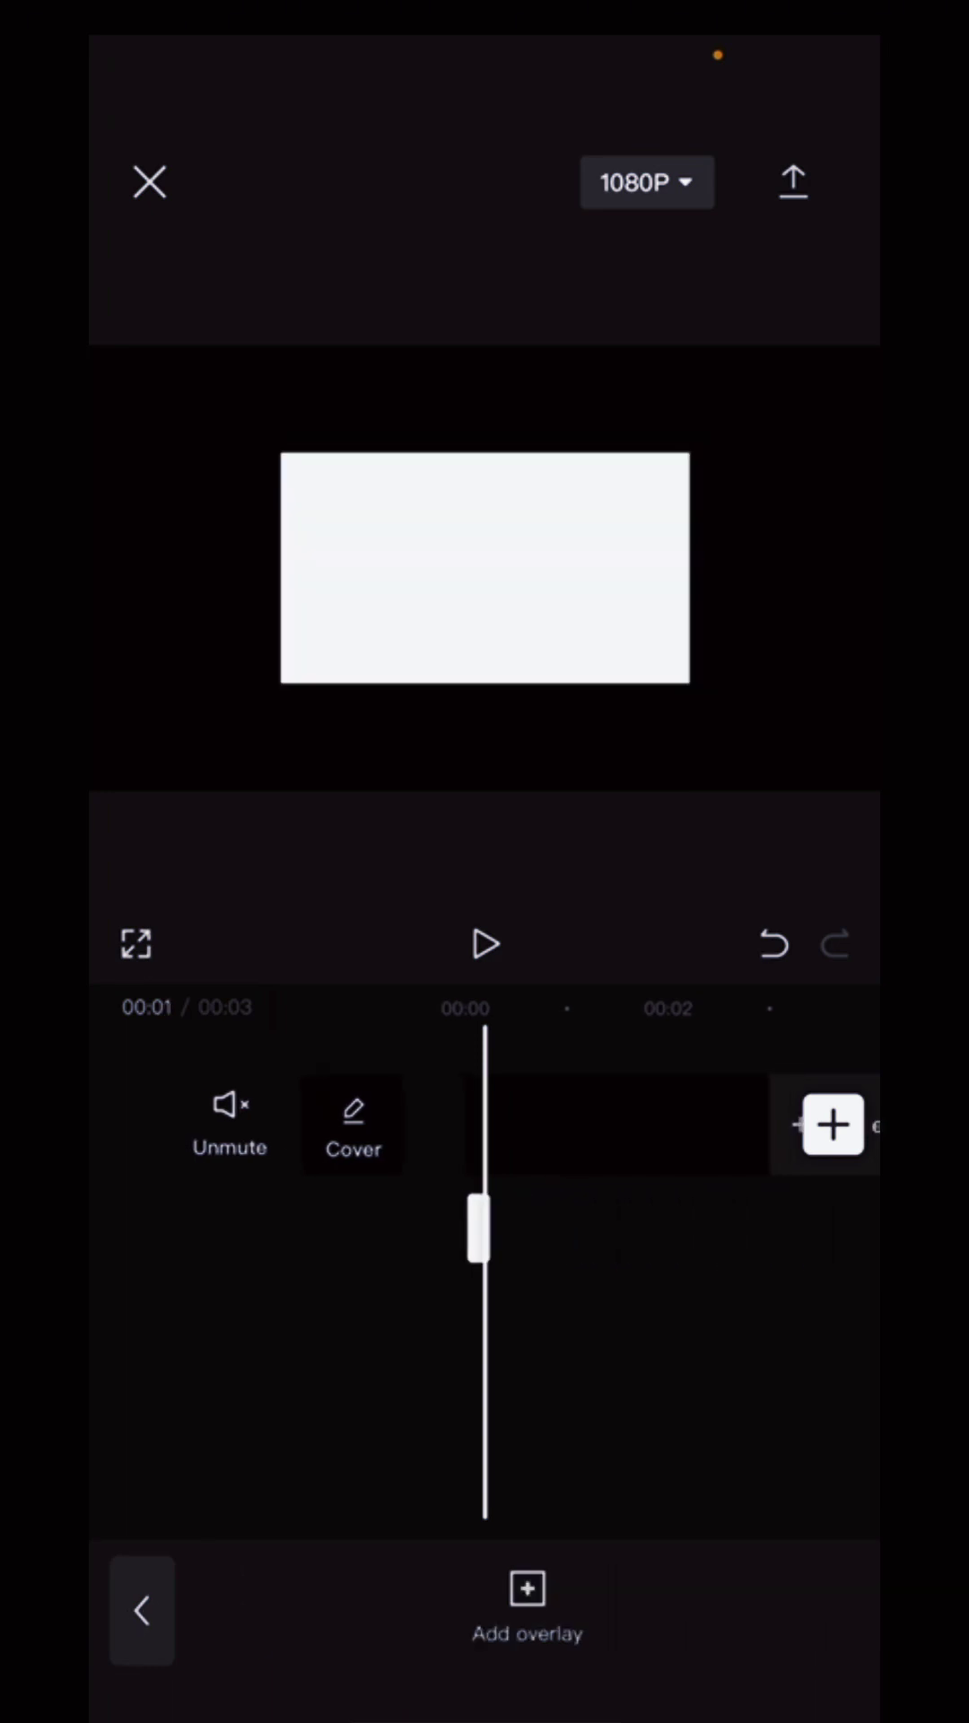
left_click(478, 1228)
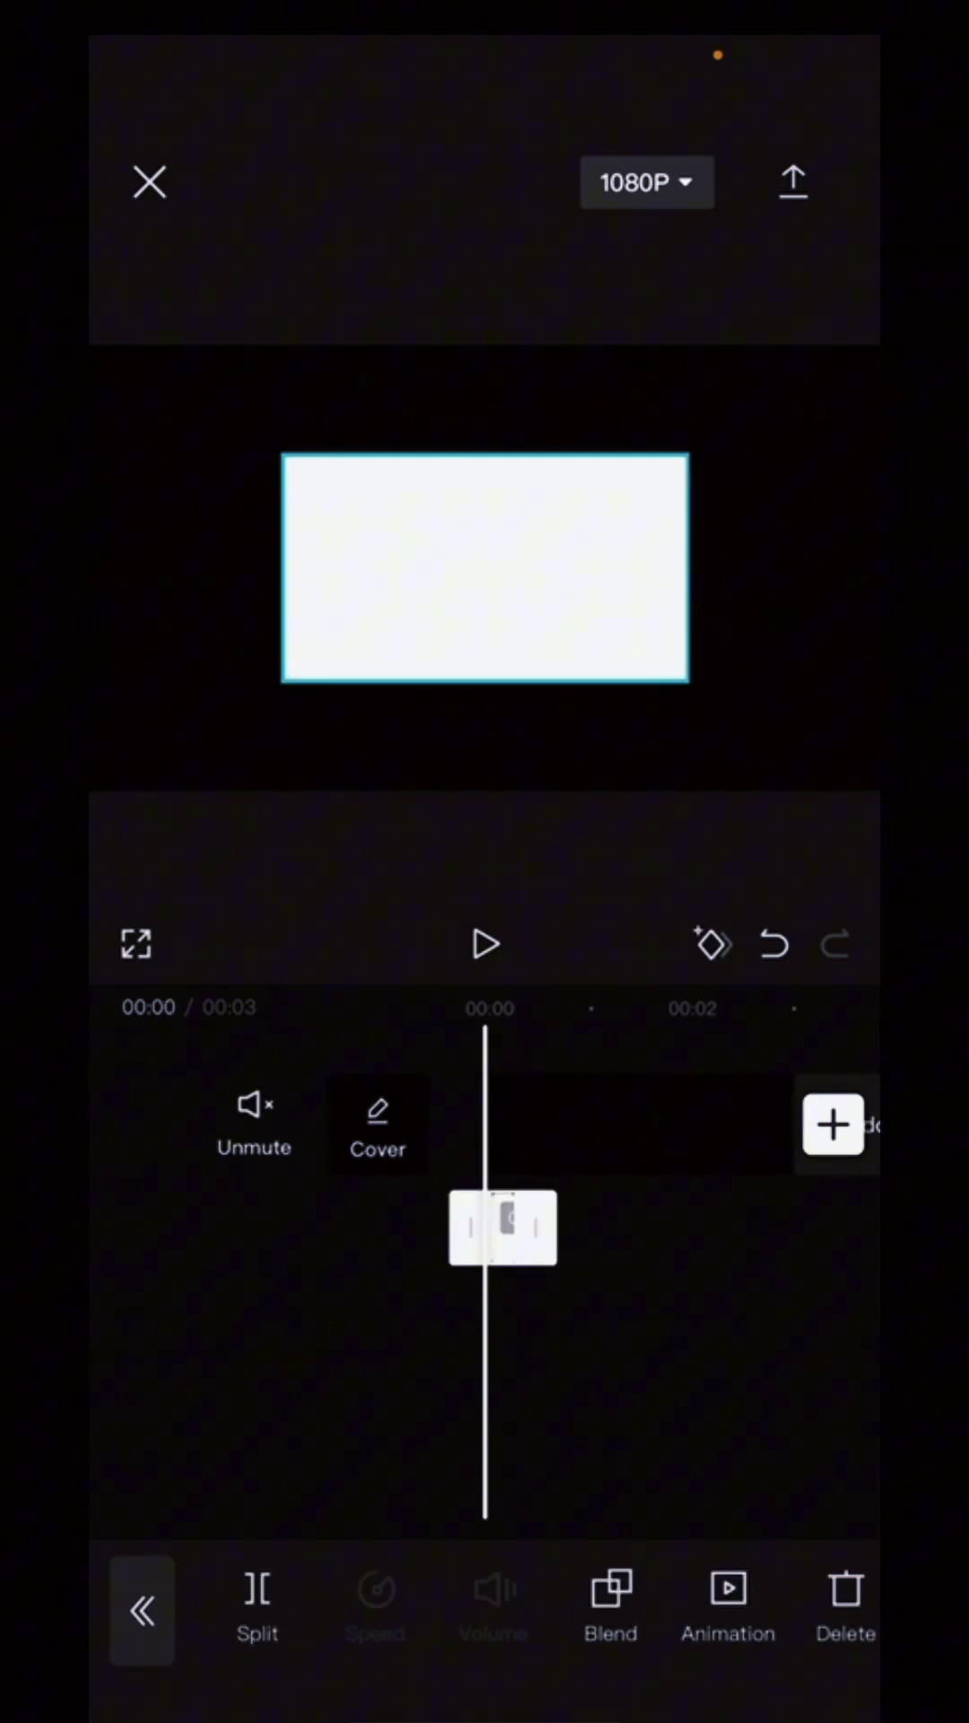
mouse_move(549, 1227)
left_mouse_down()
mouse_move(618, 1229)
mouse_move(542, 1228)
left_mouse_up()
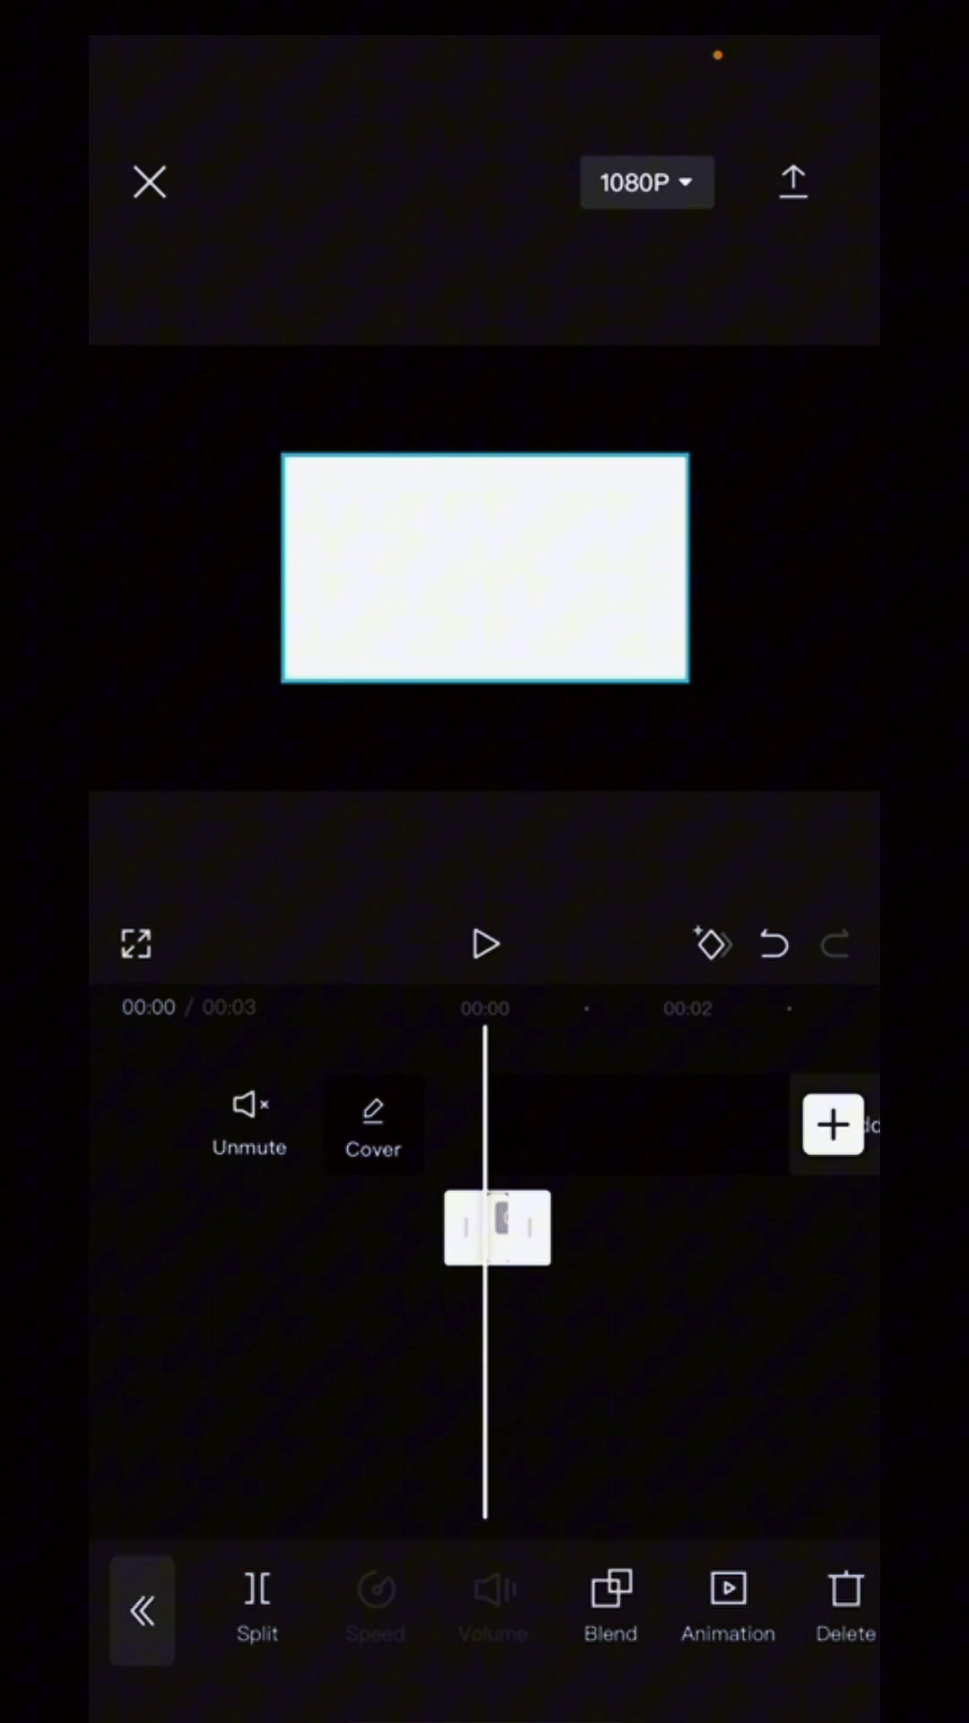
left_click_drag(646, 1346, 620, 1346)
left_click(472, 1228)
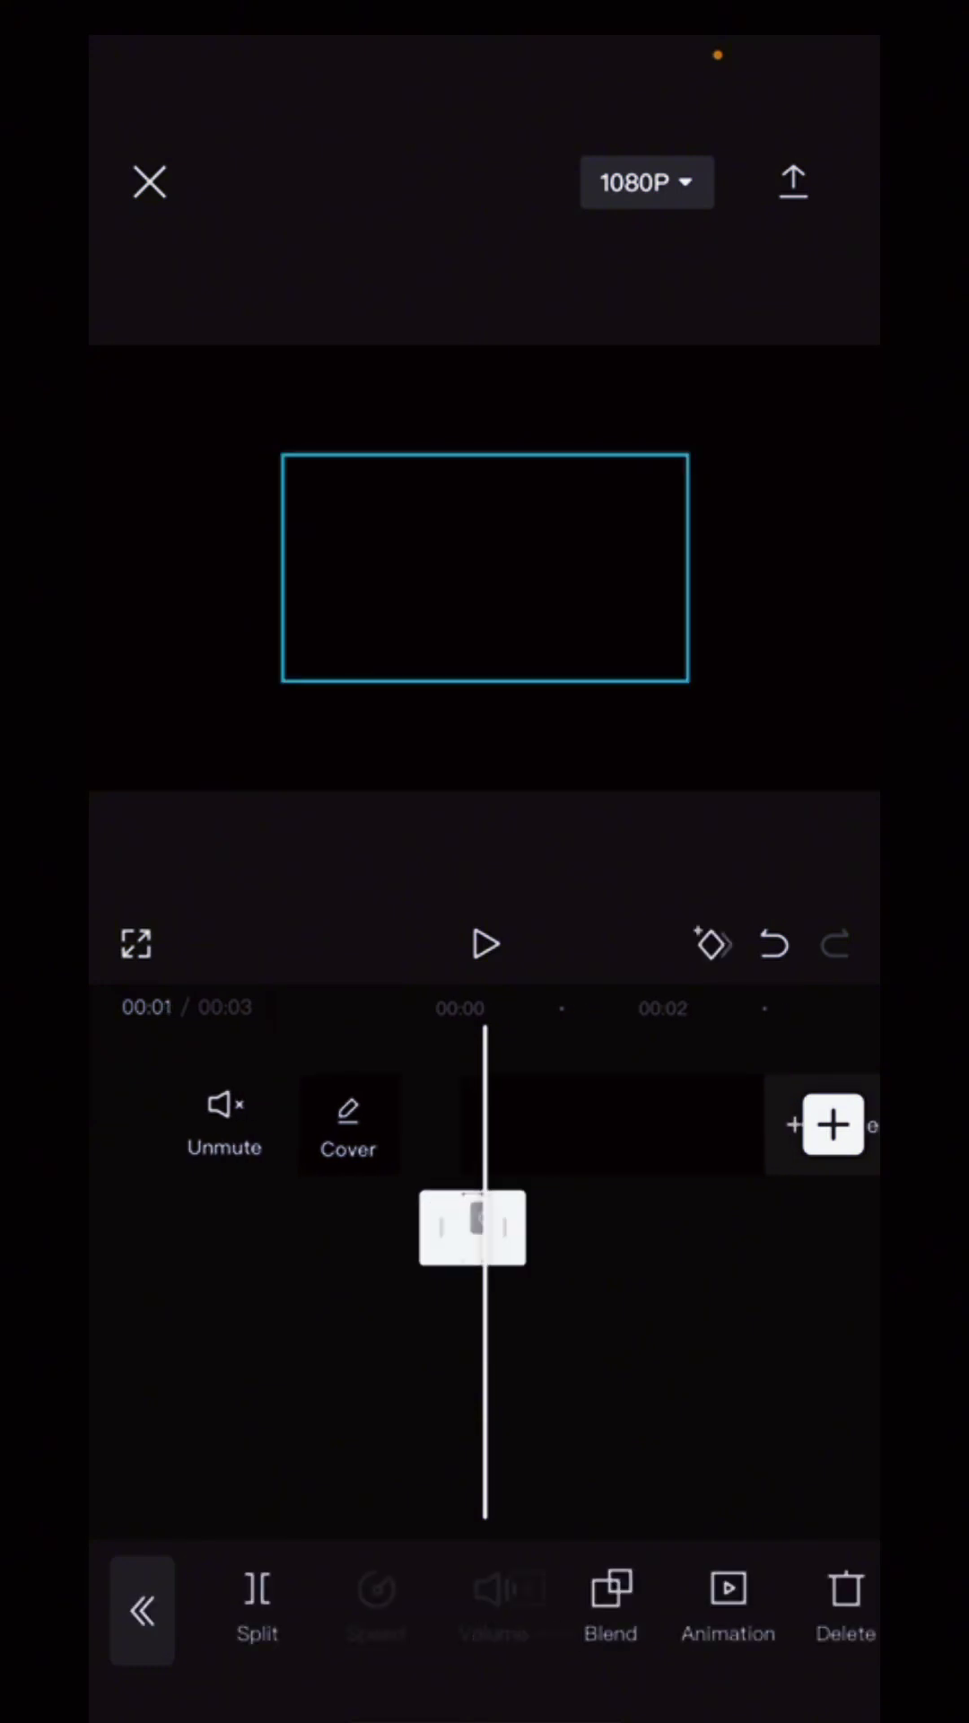
mouse_move(485, 567)
left_mouse_down()
mouse_move(486, 500)
mouse_move(404, 565)
mouse_move(385, 614)
mouse_move(326, 568)
mouse_move(481, 566)
left_mouse_up()
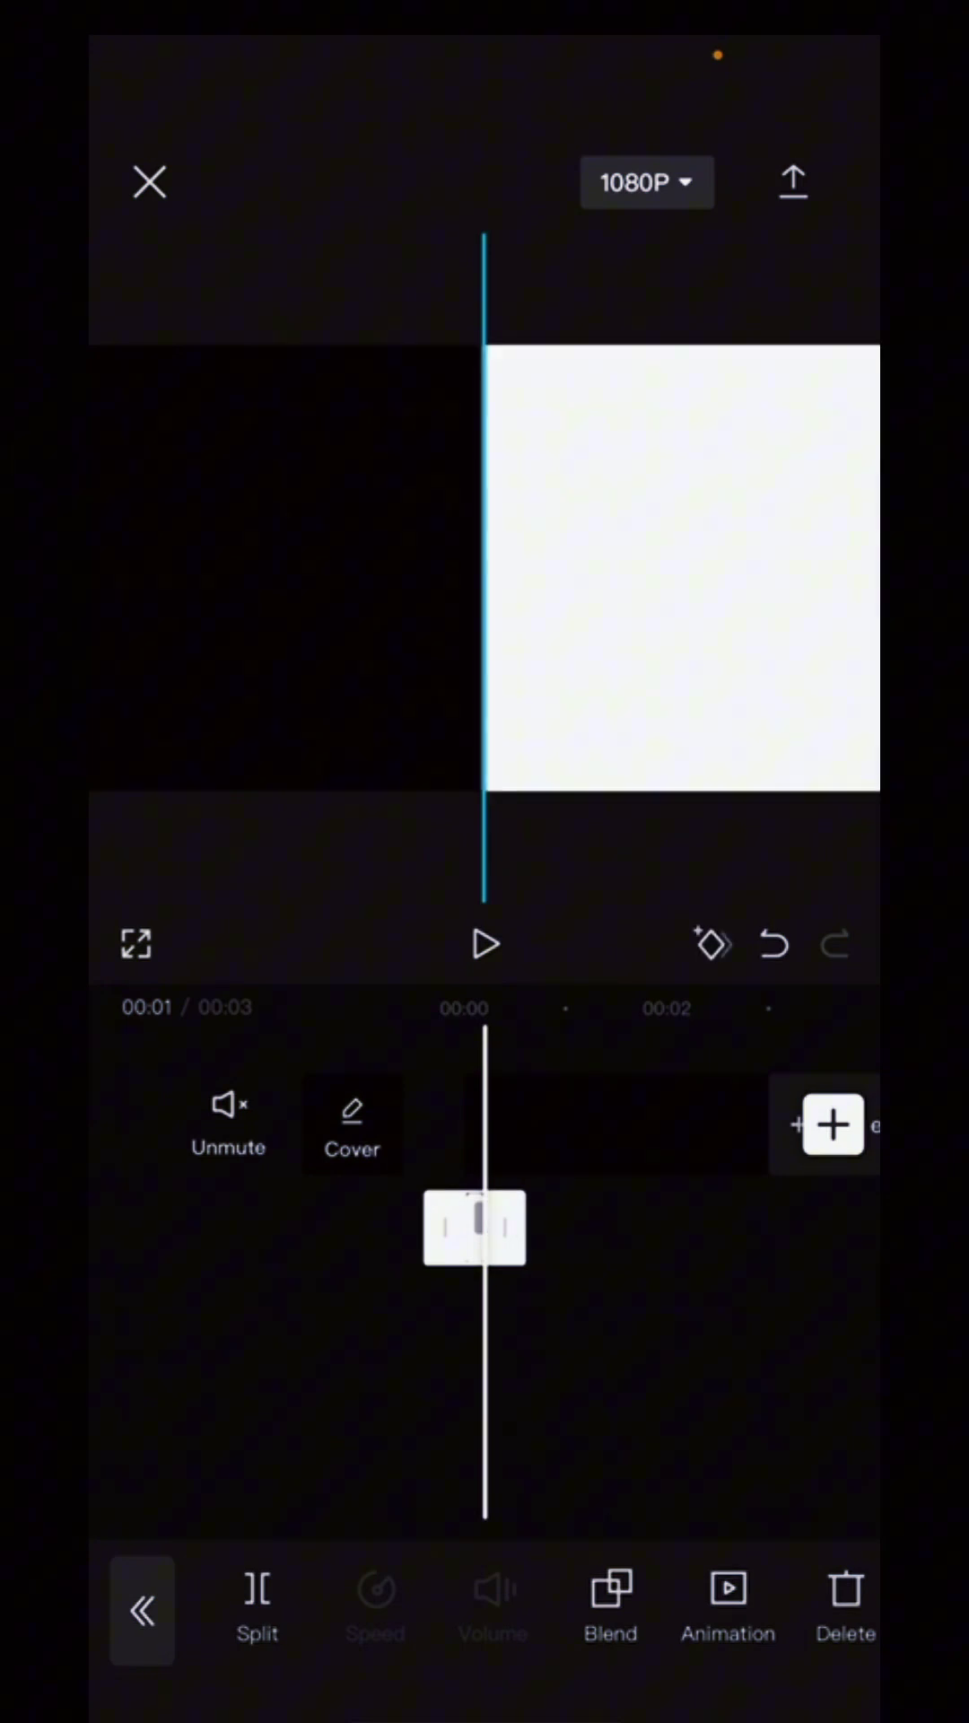
mouse_move(606, 1609)
left_mouse_down()
mouse_move(472, 1609)
mouse_move(688, 1608)
mouse_move(243, 1609)
mouse_move(754, 1608)
mouse_move(611, 1609)
left_mouse_up()
- Set the white overlay's blend mode to Filter with opacity around 42
left_click(611, 1609)
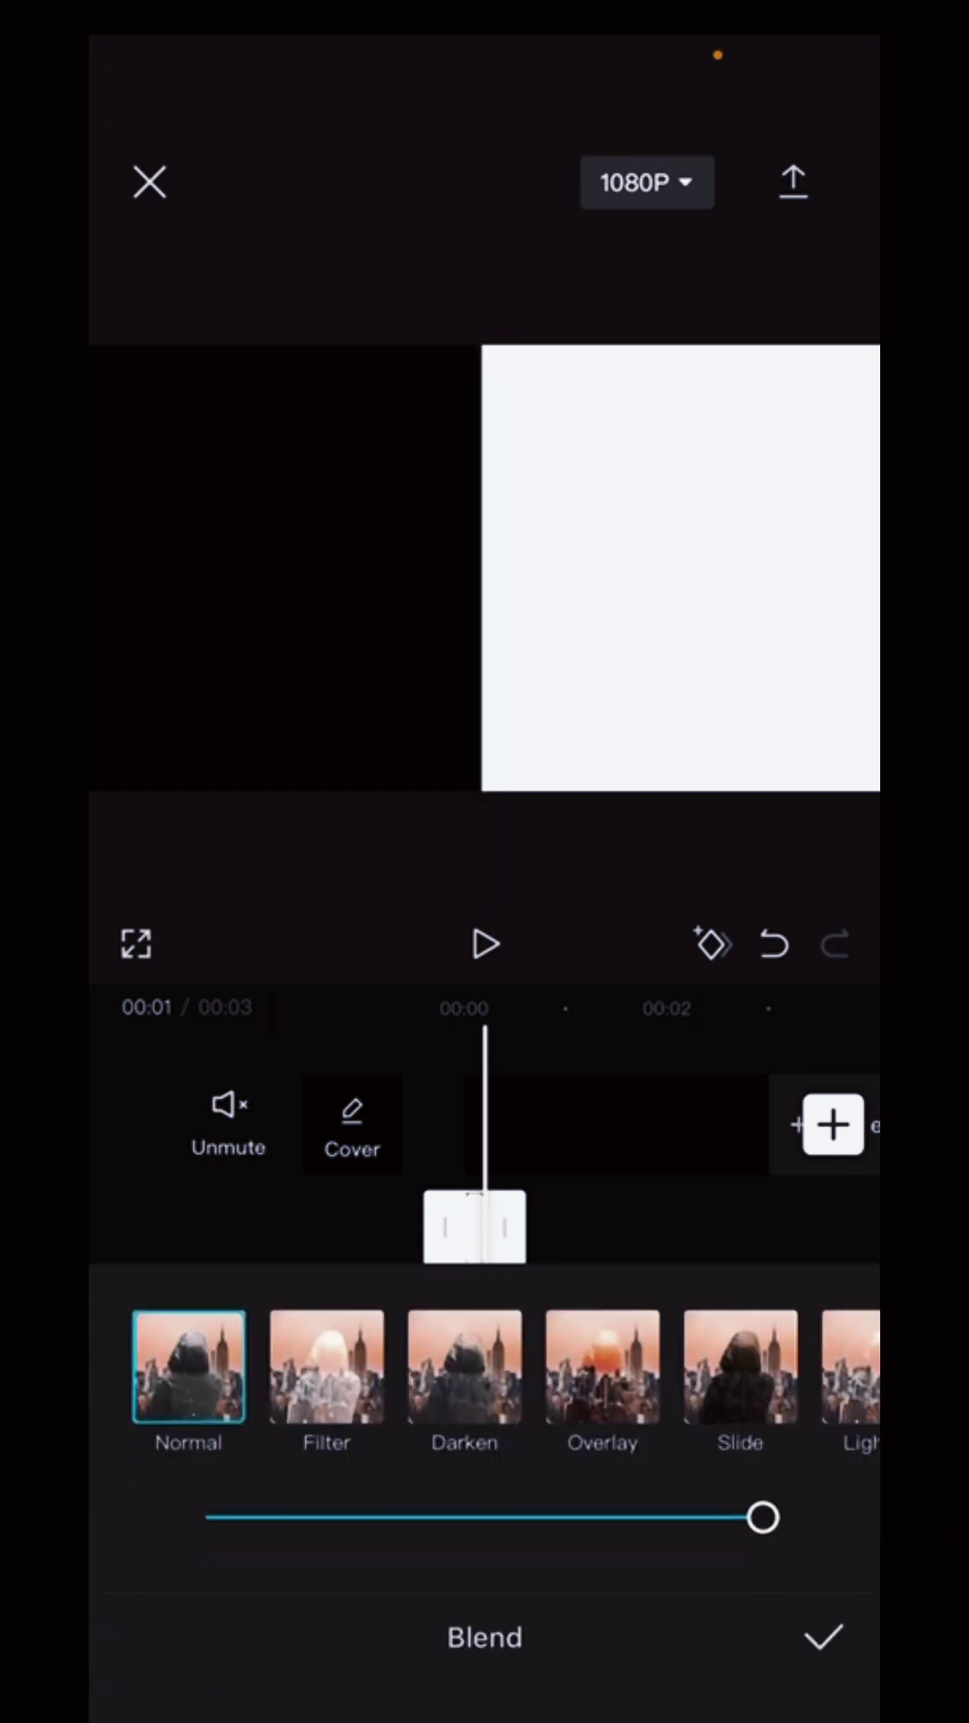
left_click(326, 1366)
mouse_move(762, 1516)
left_mouse_down()
mouse_move(412, 1518)
mouse_move(439, 1517)
left_mouse_up()
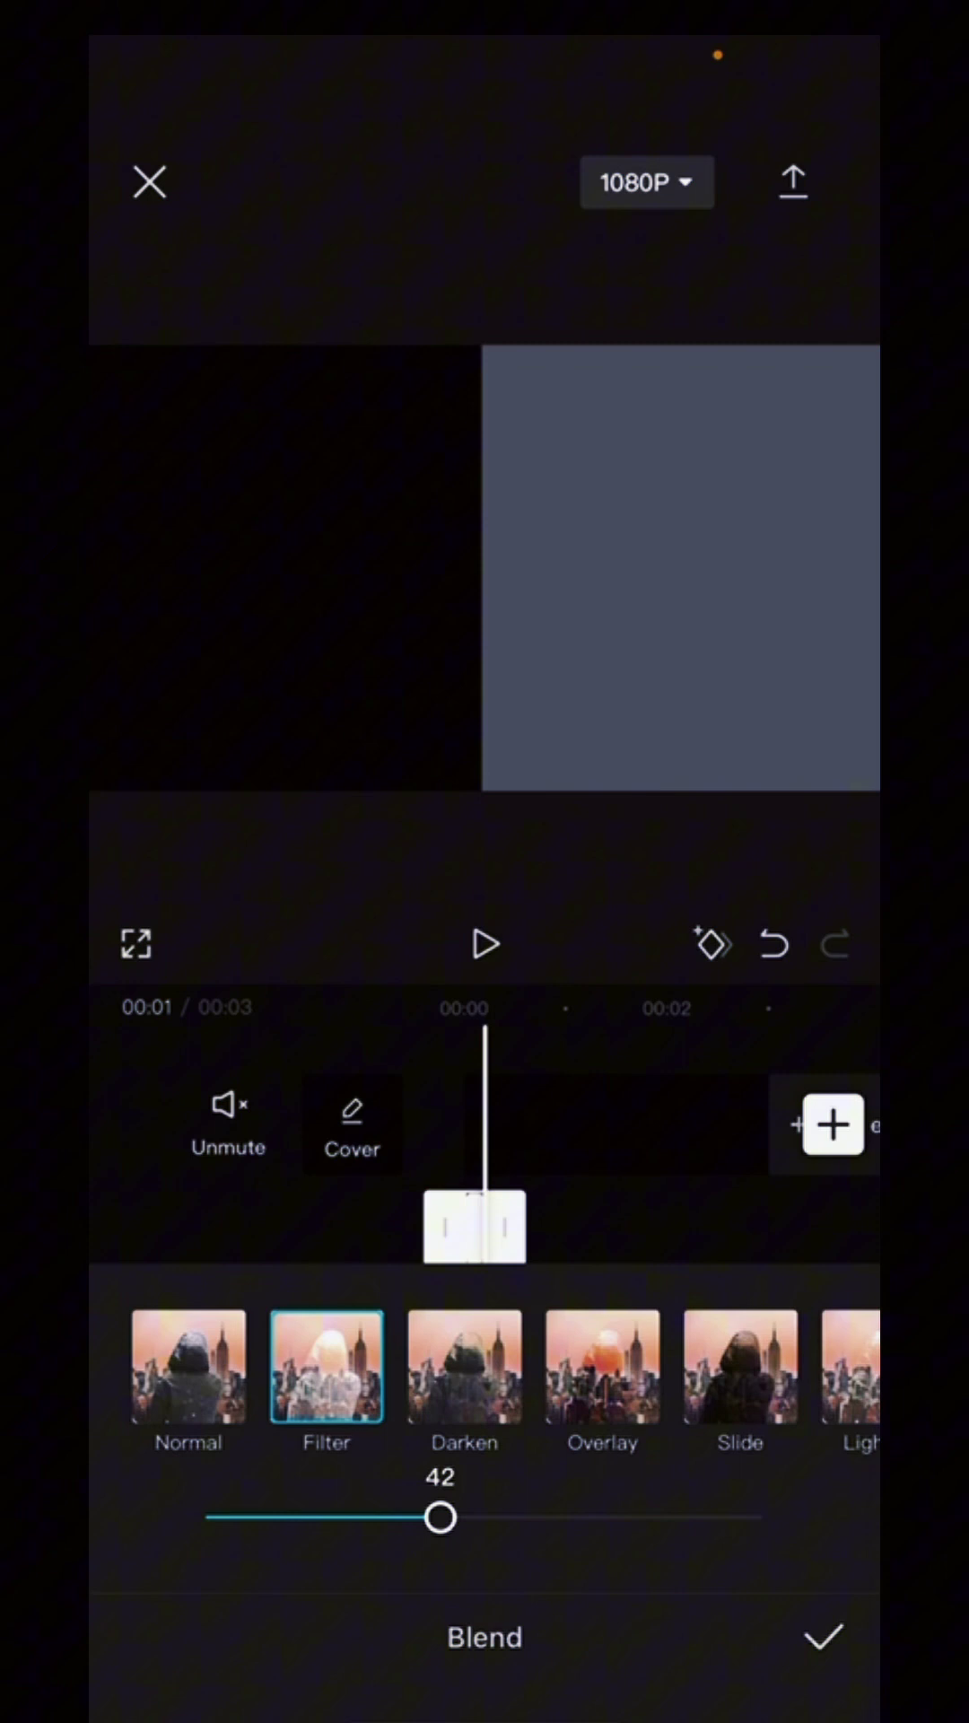
left_click(823, 1636)
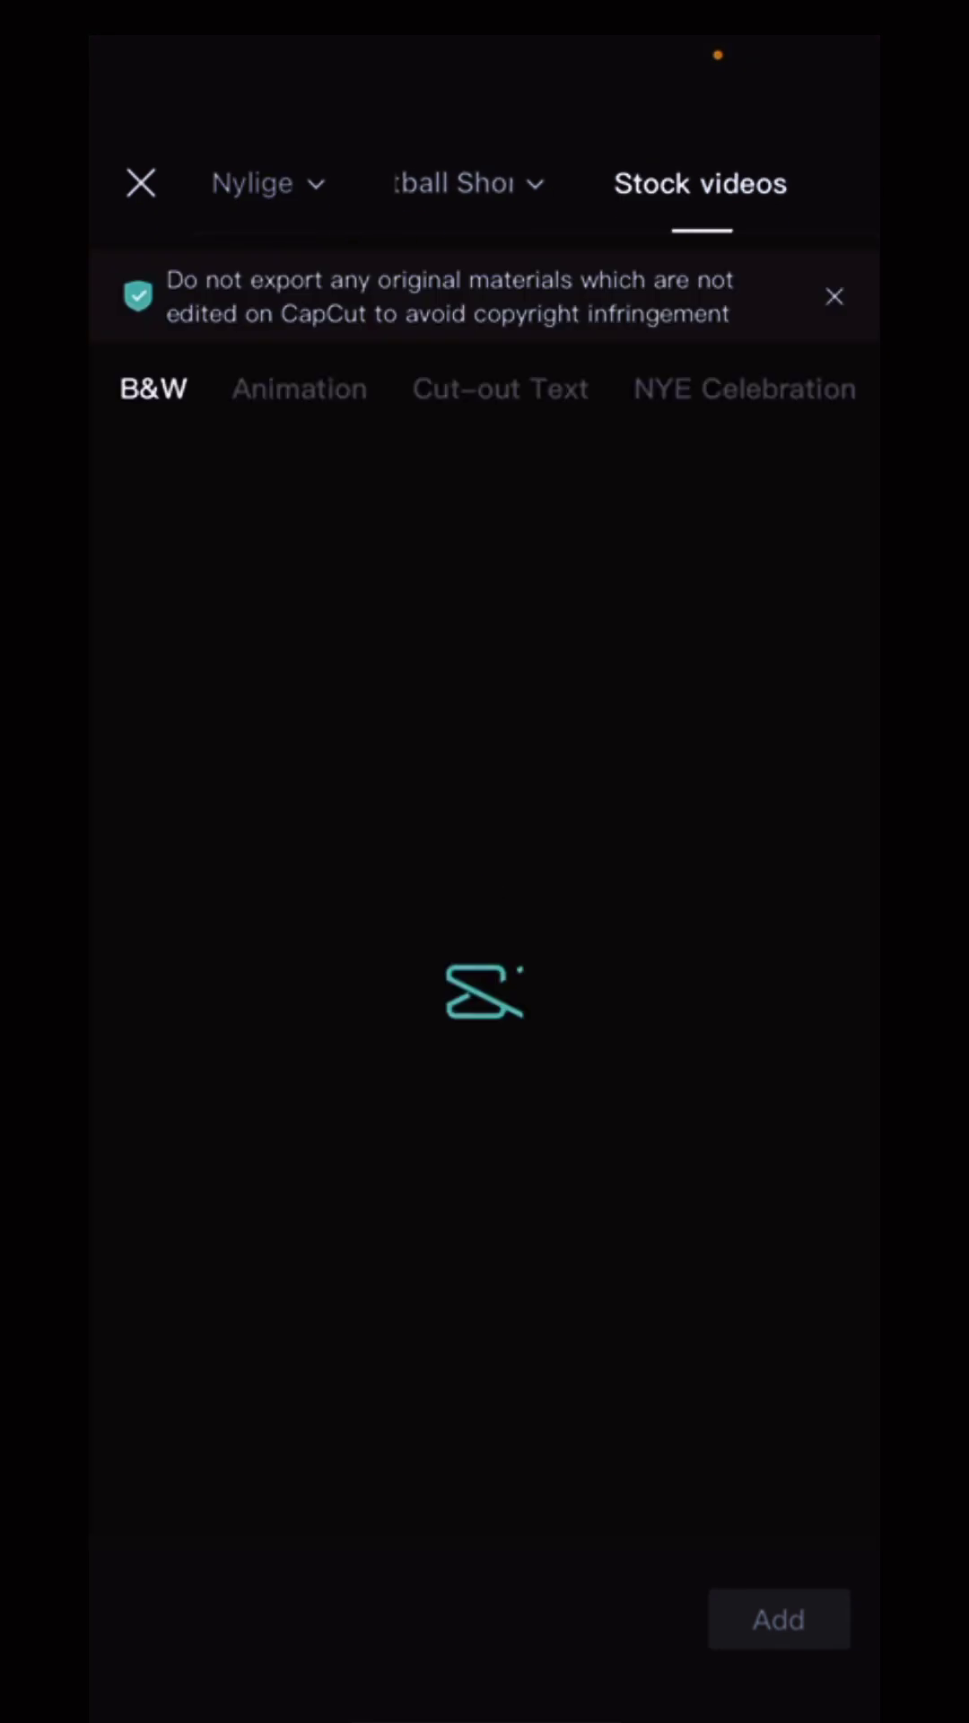
- Add another white stock clip as an overlay and slide it to the left side
left_click(750, 566)
left_click(776, 1619)
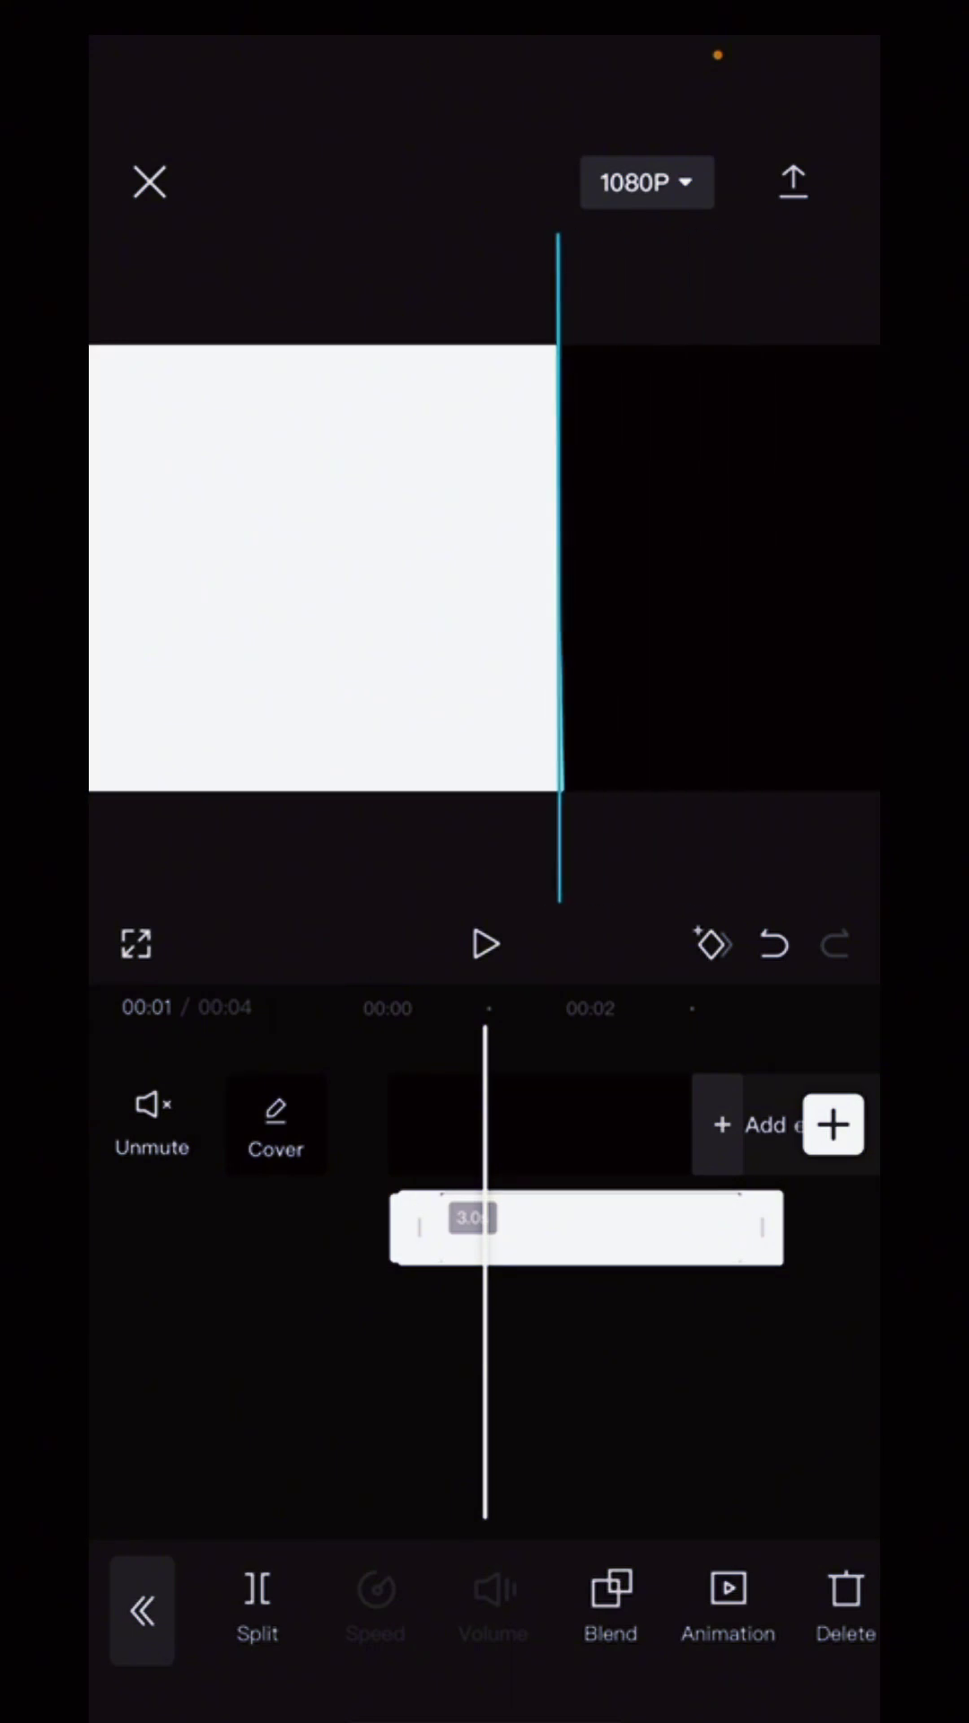
left_click_drag(324, 567, 264, 565)
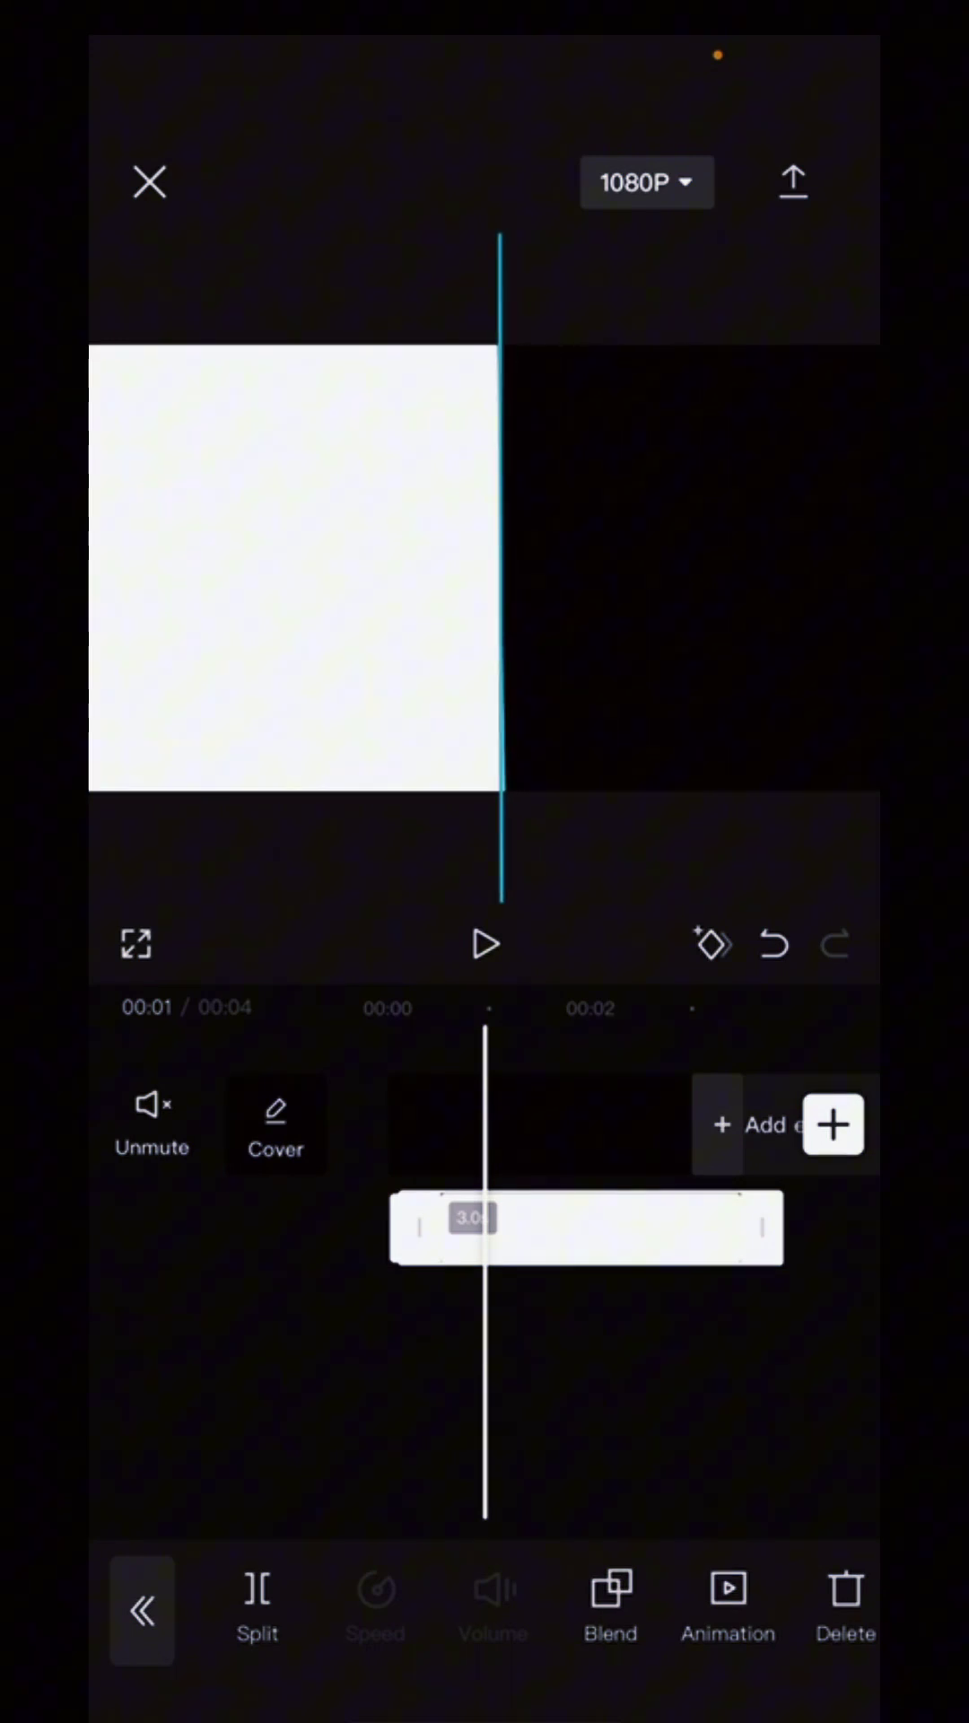
mouse_move(567, 1347)
left_mouse_down()
mouse_move(647, 1346)
mouse_move(560, 1346)
mouse_move(570, 1346)
left_mouse_up()
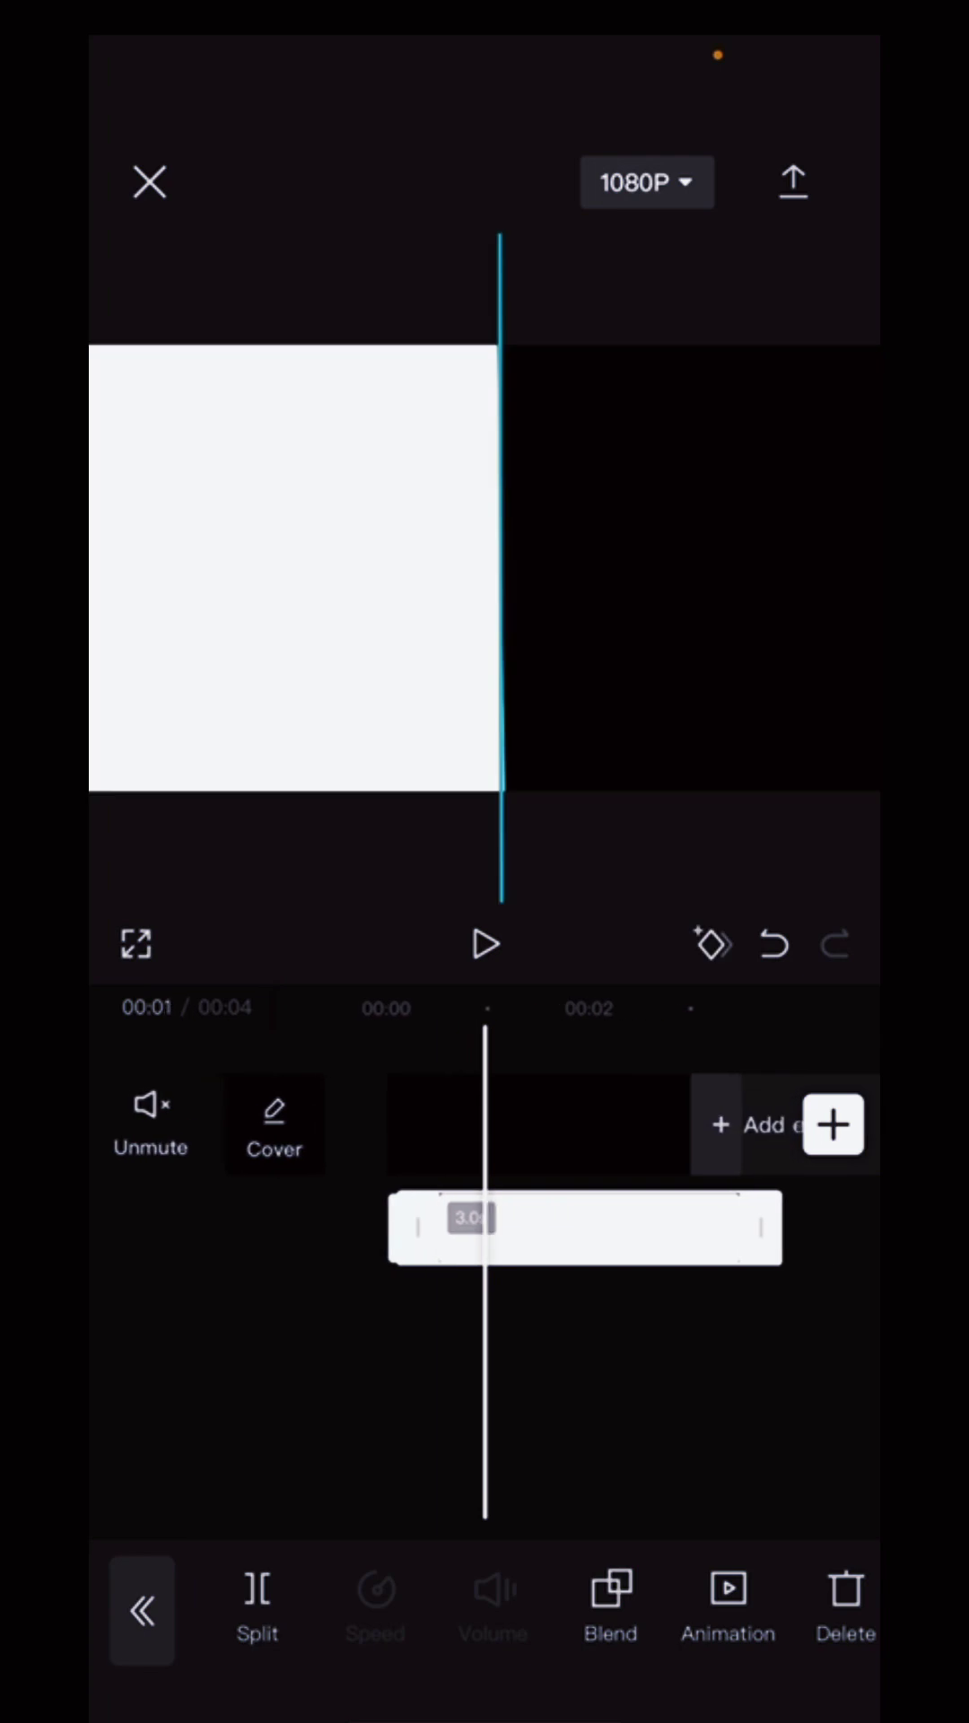
- Give the left white overlay a Filter blend at 40 opacity
left_click(609, 1605)
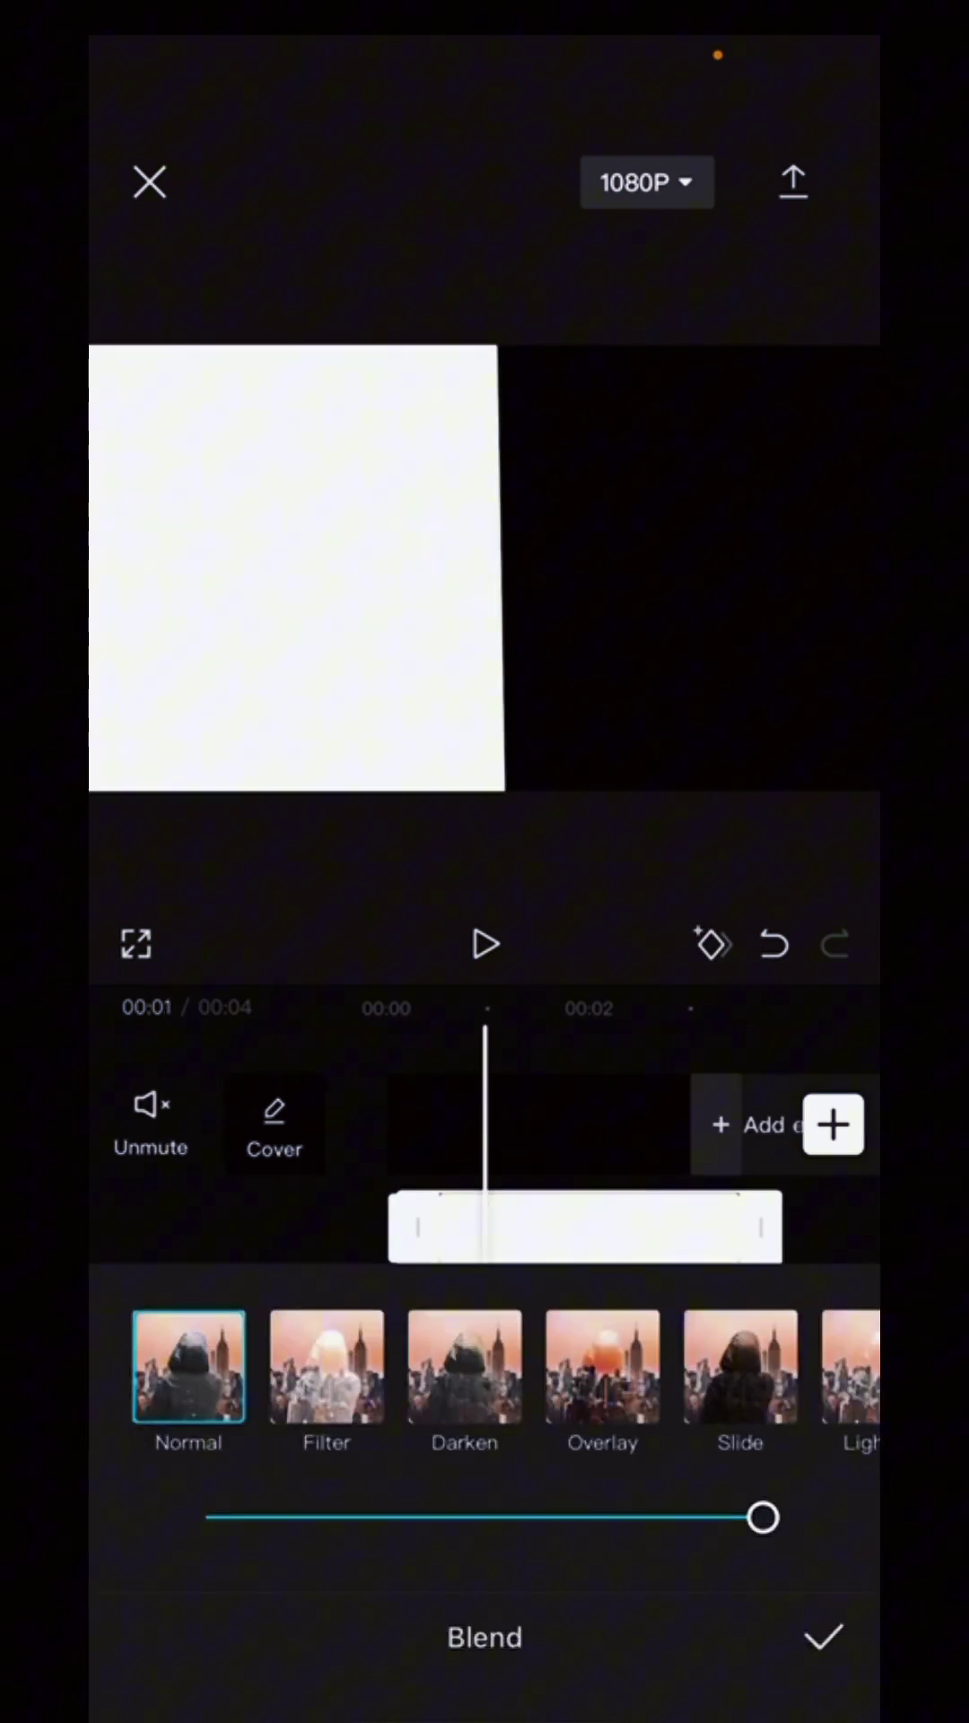
left_click(821, 1637)
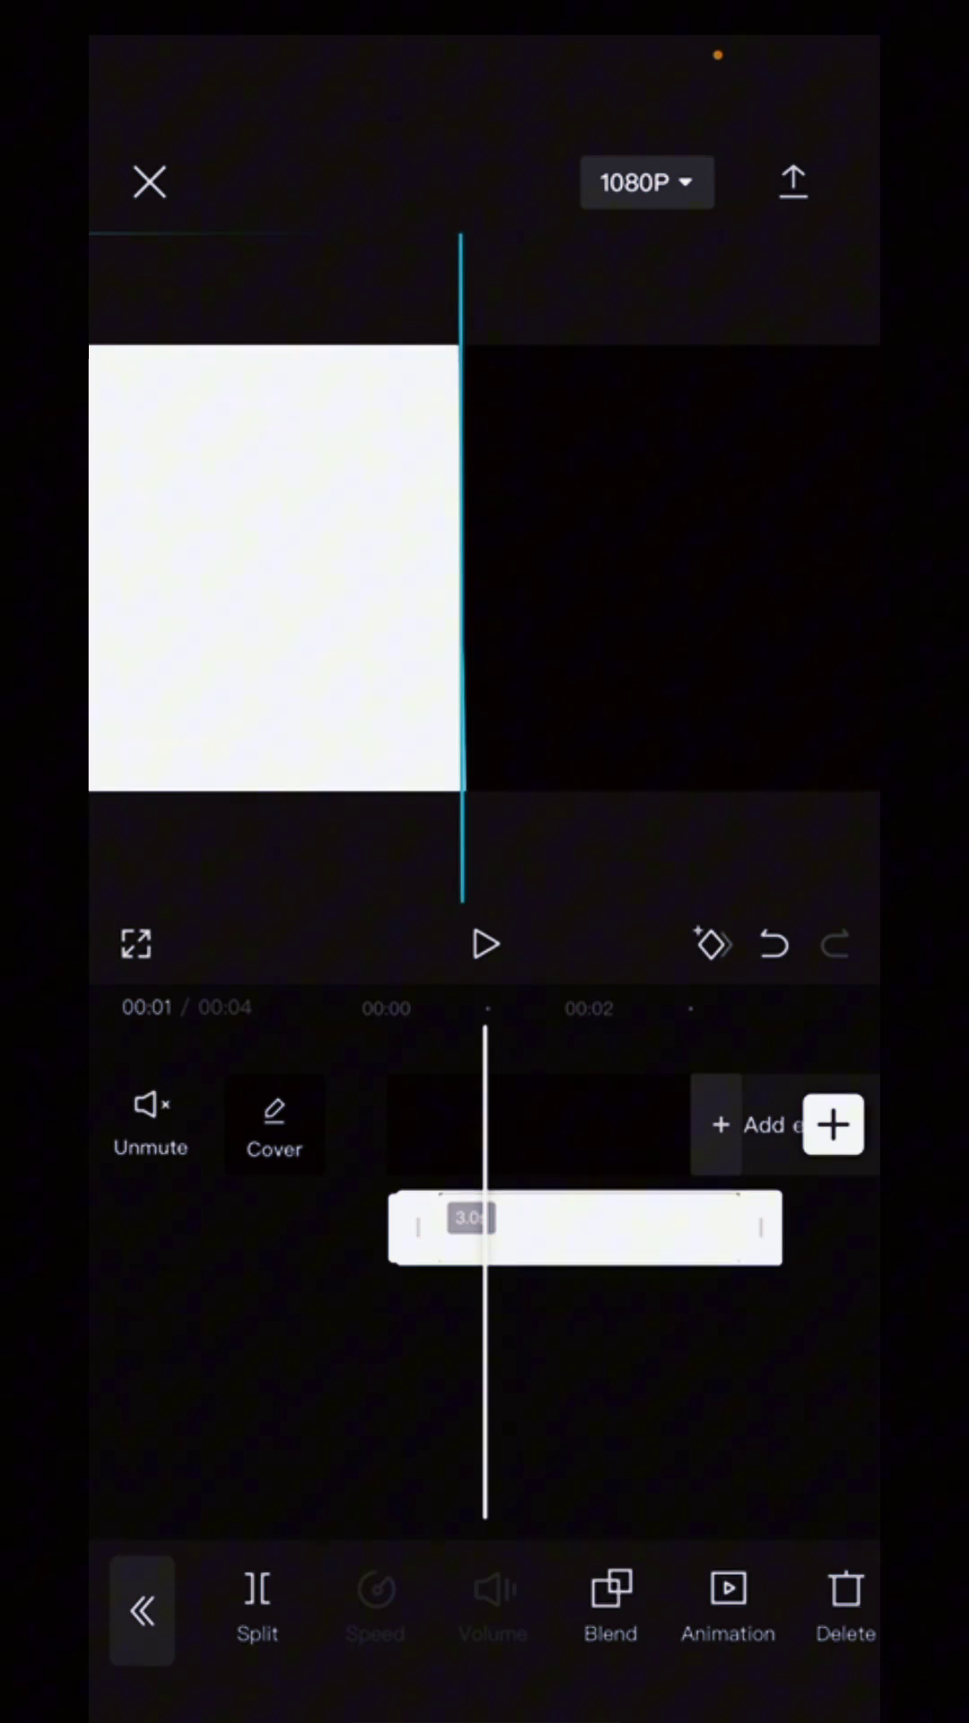
left_click(610, 1605)
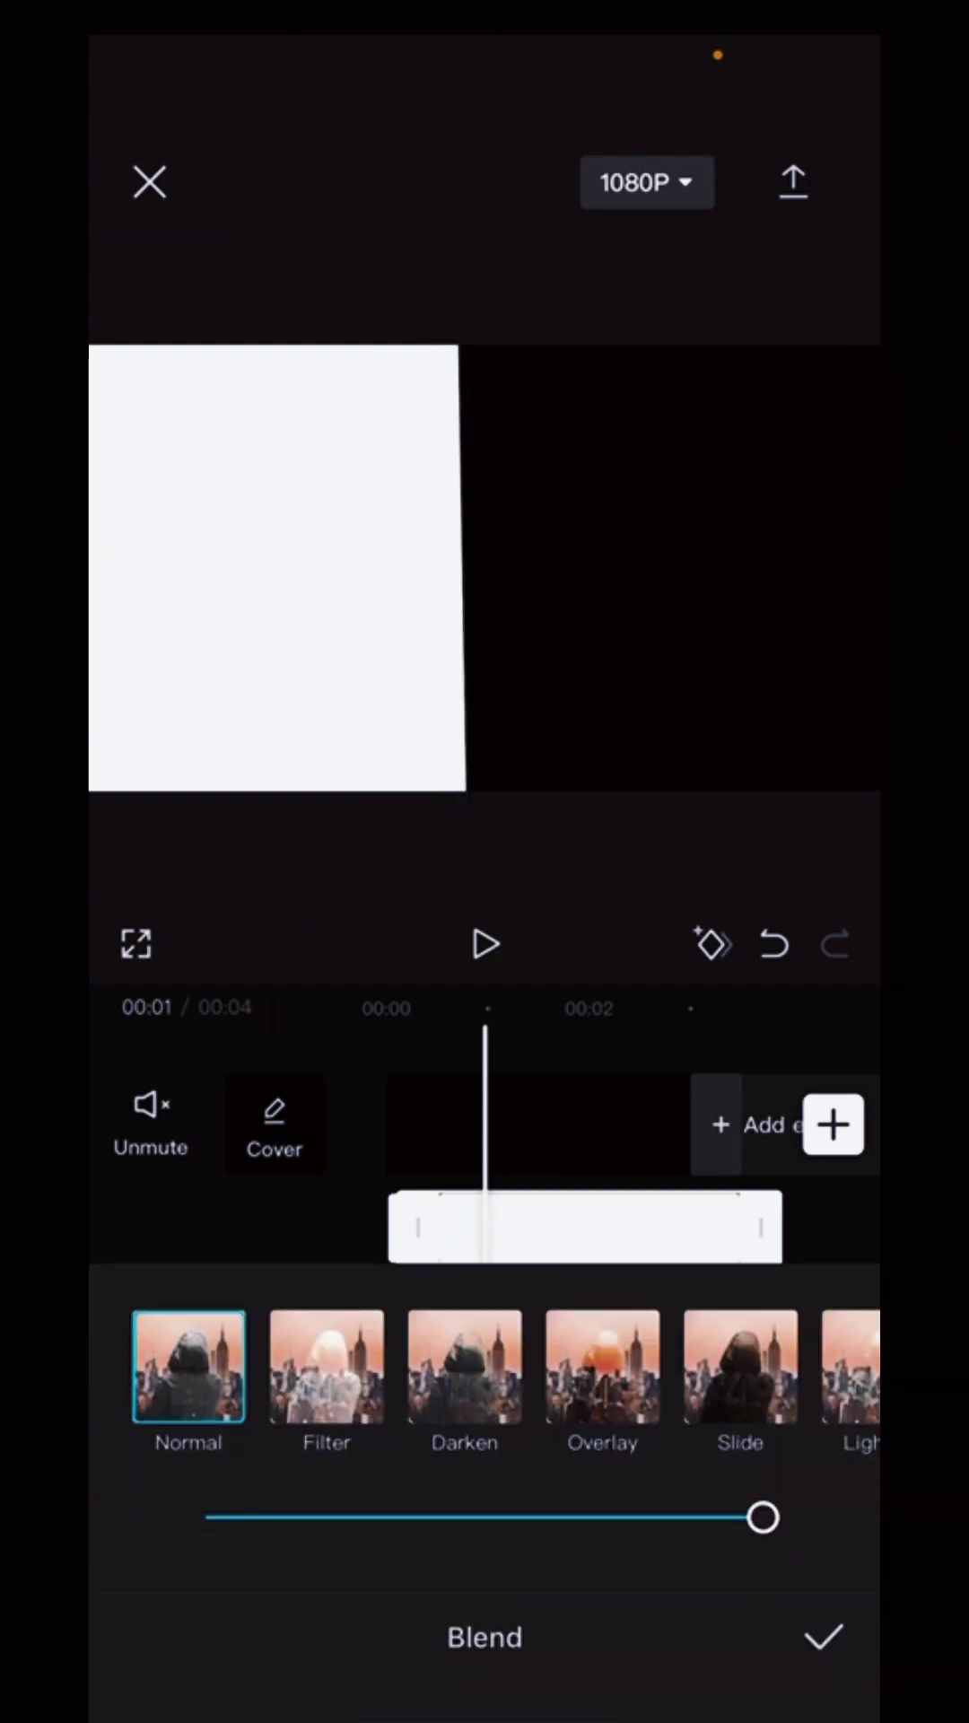
left_click(326, 1367)
mouse_move(763, 1517)
left_mouse_down()
mouse_move(385, 1517)
mouse_move(446, 1517)
left_mouse_up()
left_click(823, 1636)
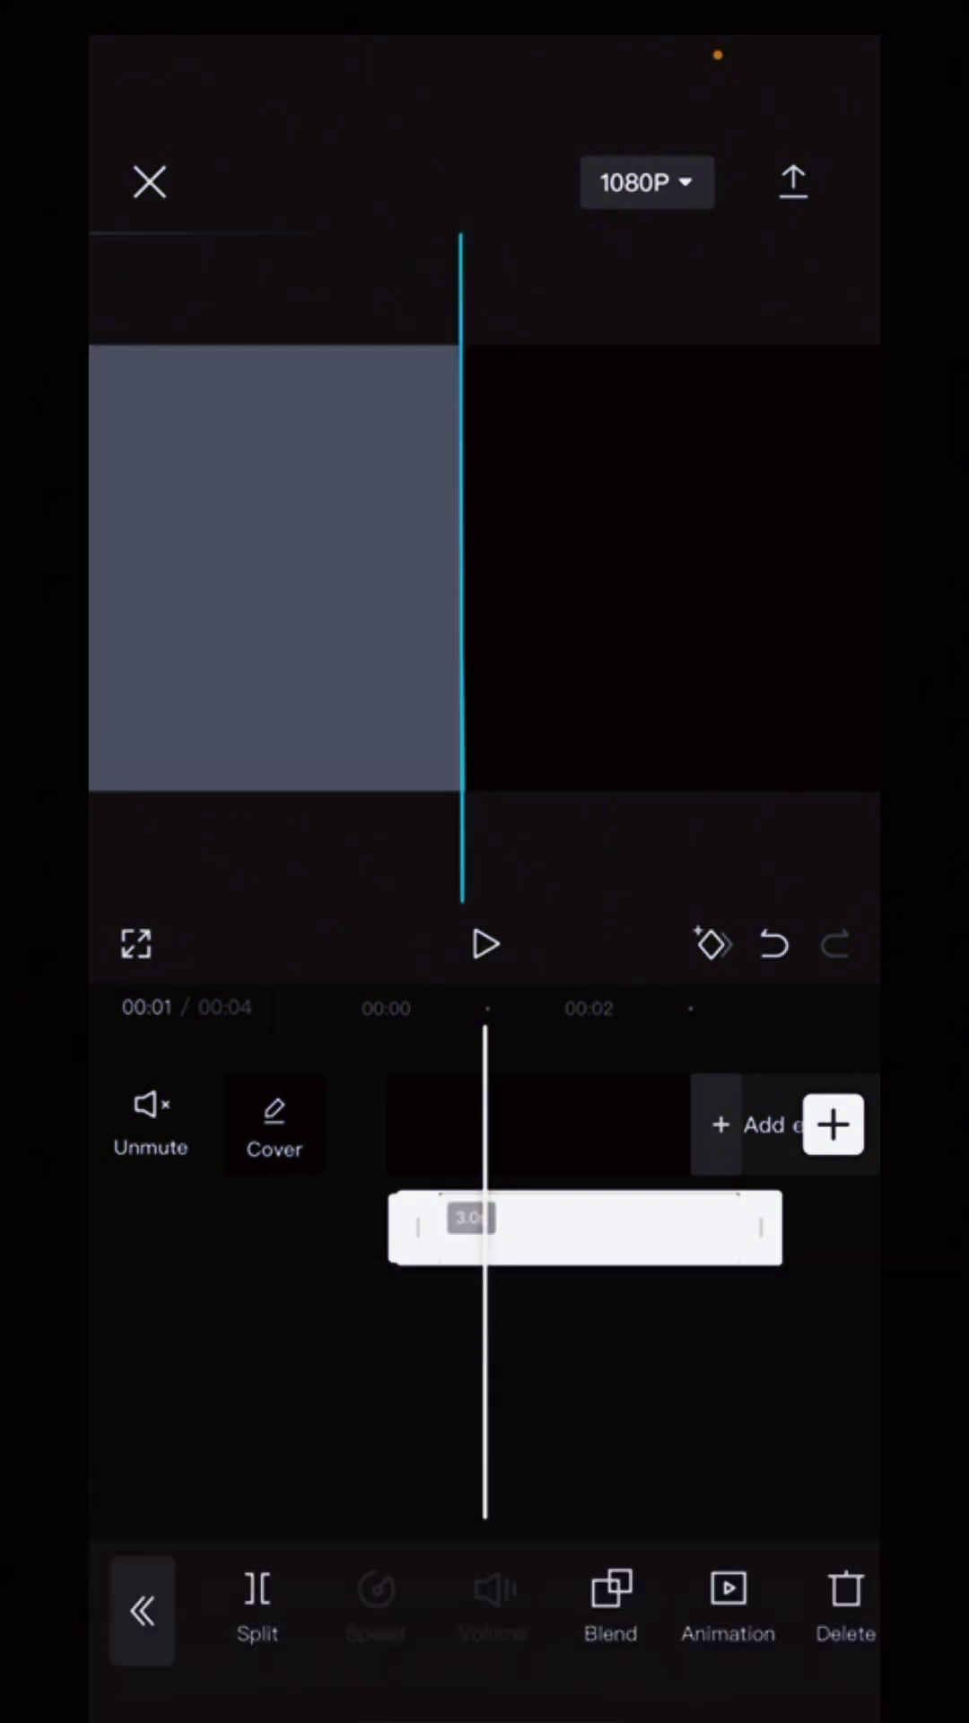
left_click_drag(605, 1347, 354, 1347)
left_click_drag(516, 1228, 252, 1228)
left_click_drag(405, 1346, 646, 1346)
left_click(673, 1413)
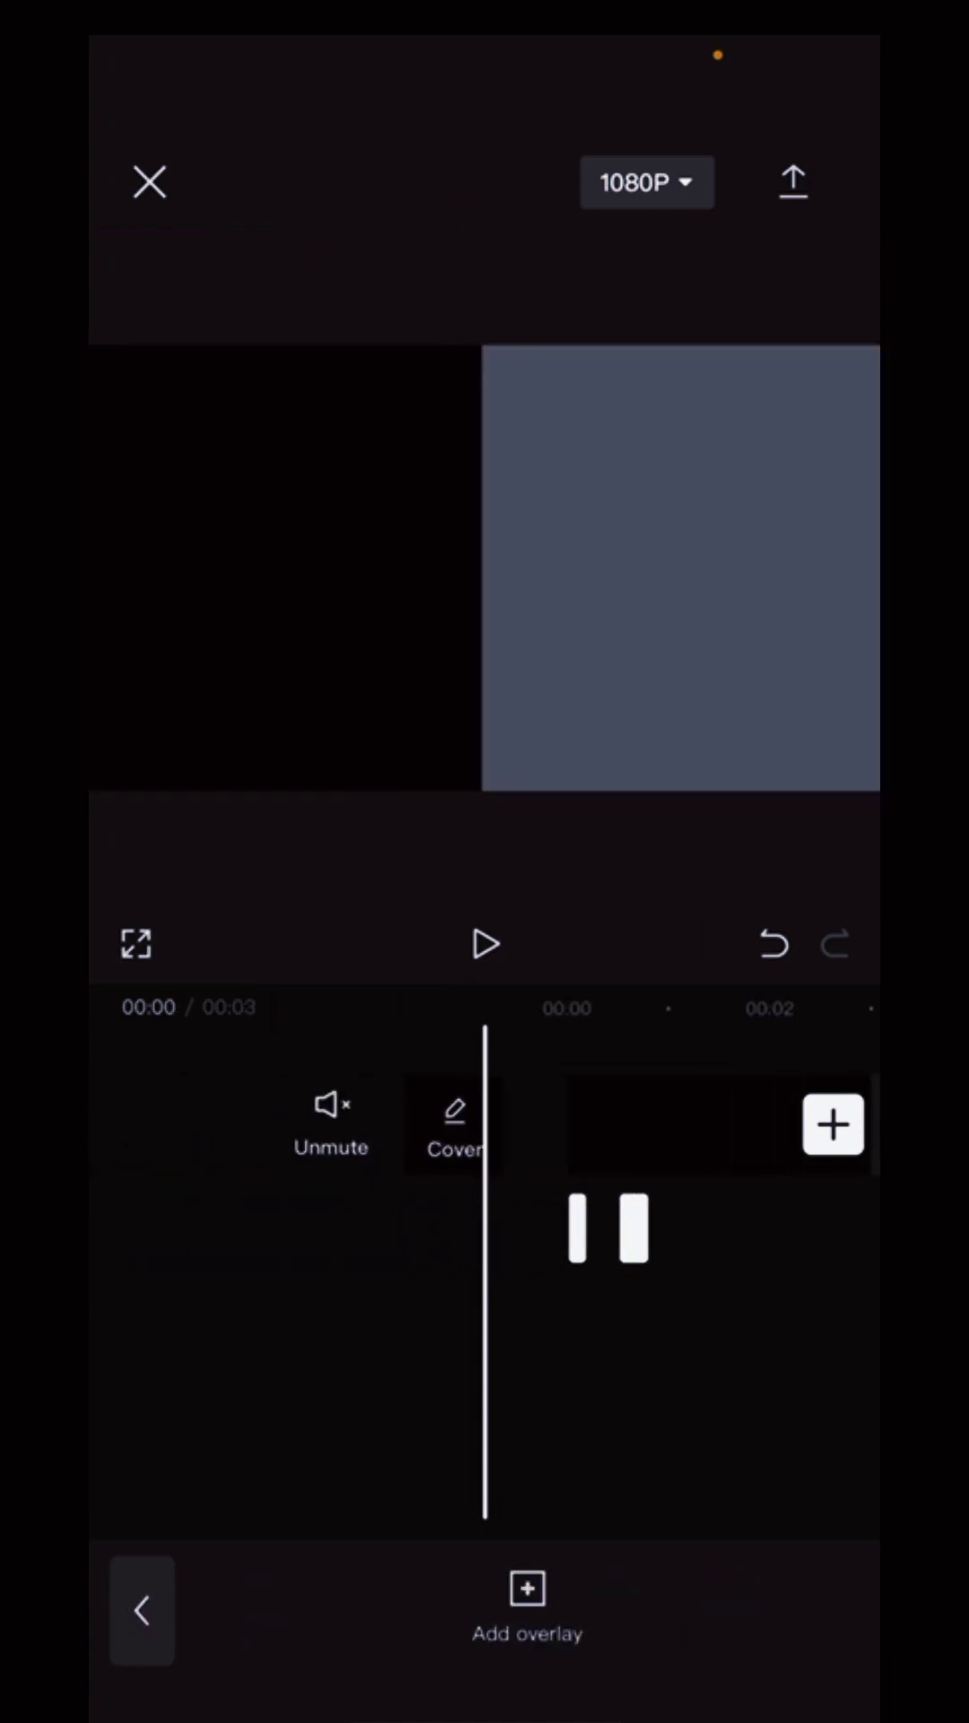
left_click(485, 943)
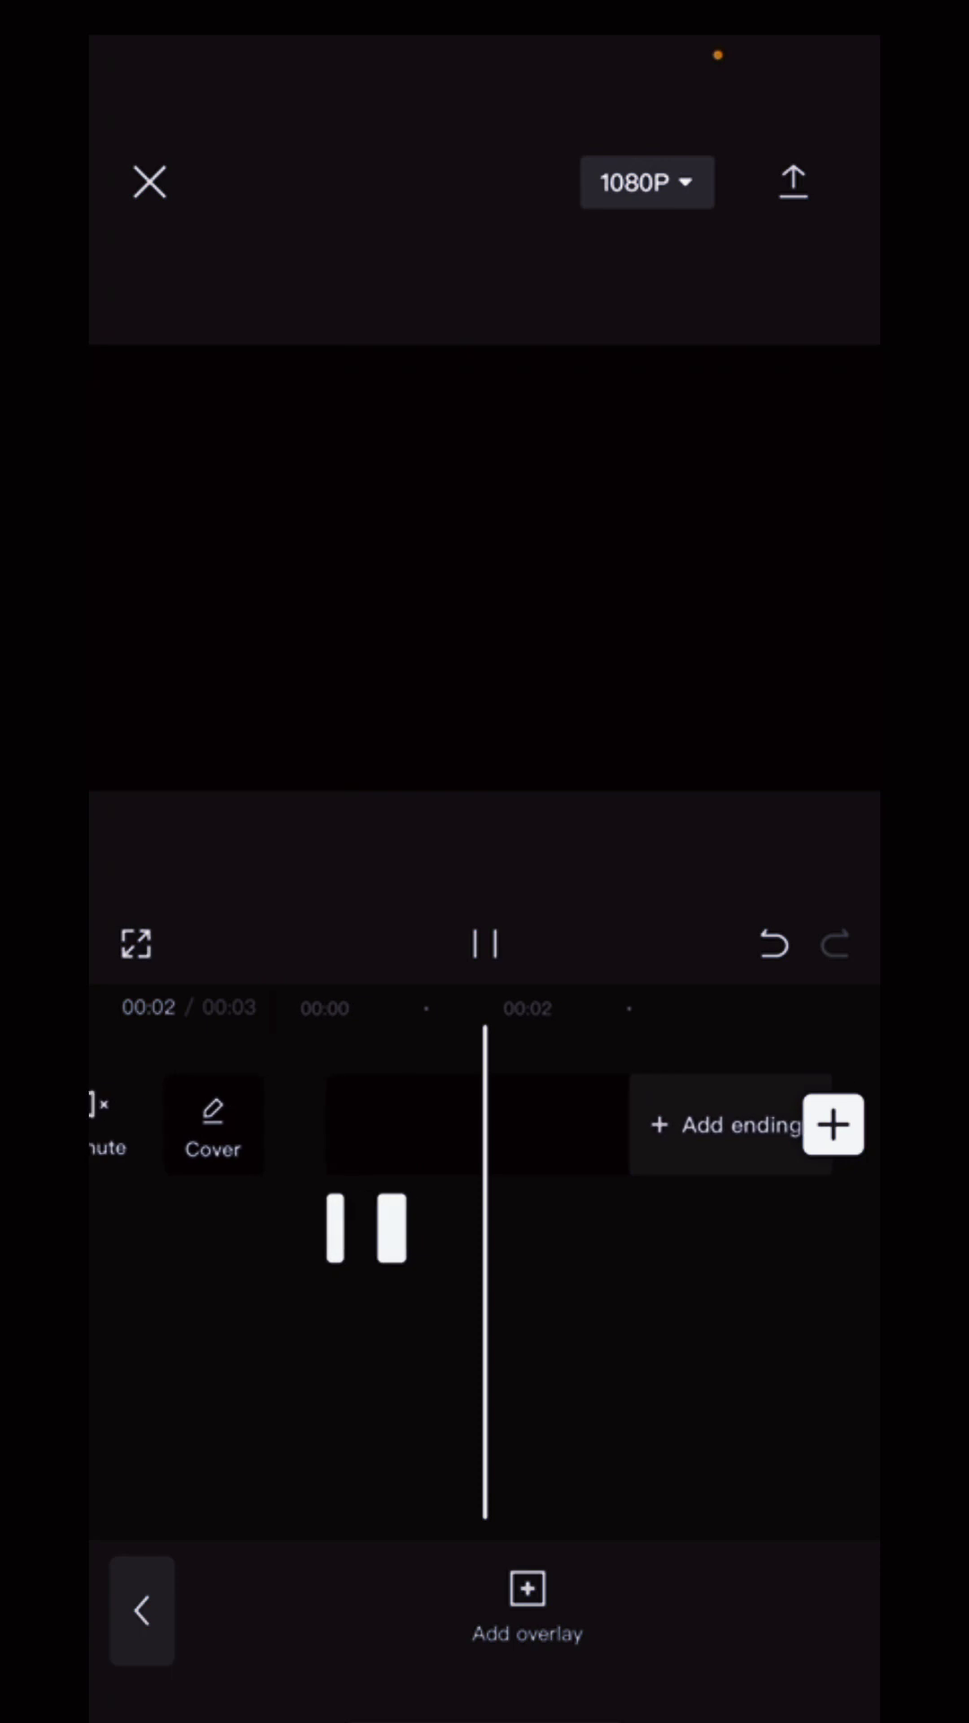
left_click(535, 1227)
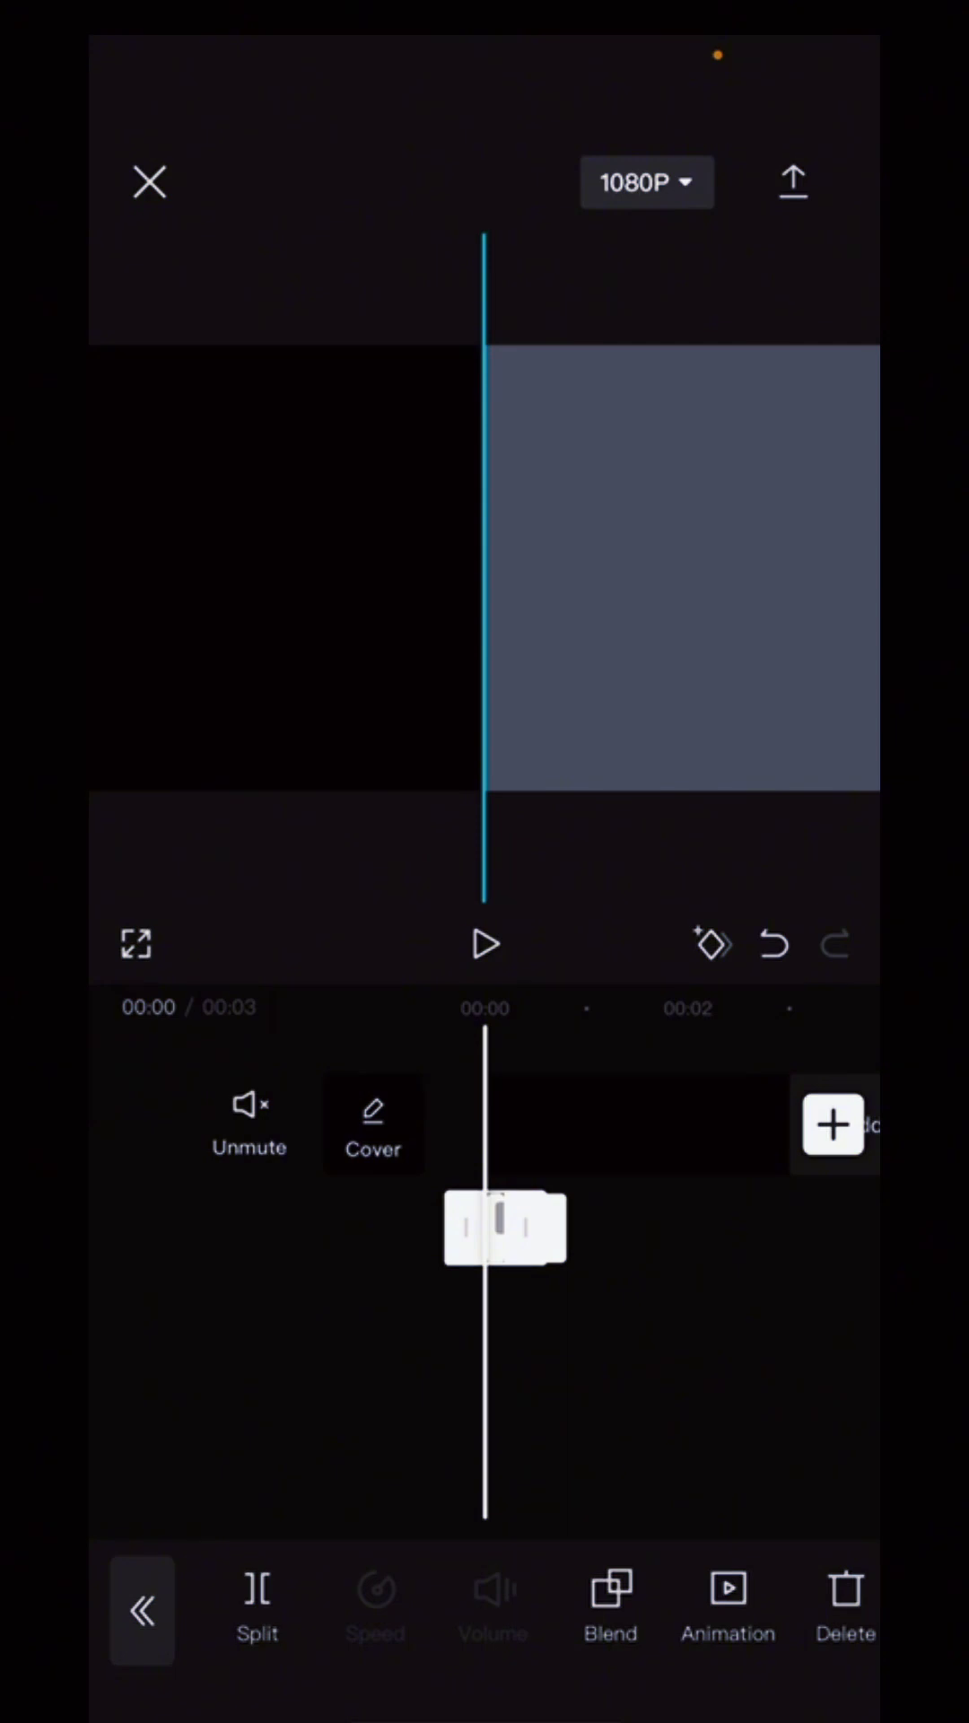
- Apply a Fade In entrance animation shortened to 0.1 seconds to the current overlay
left_click(692, 1605)
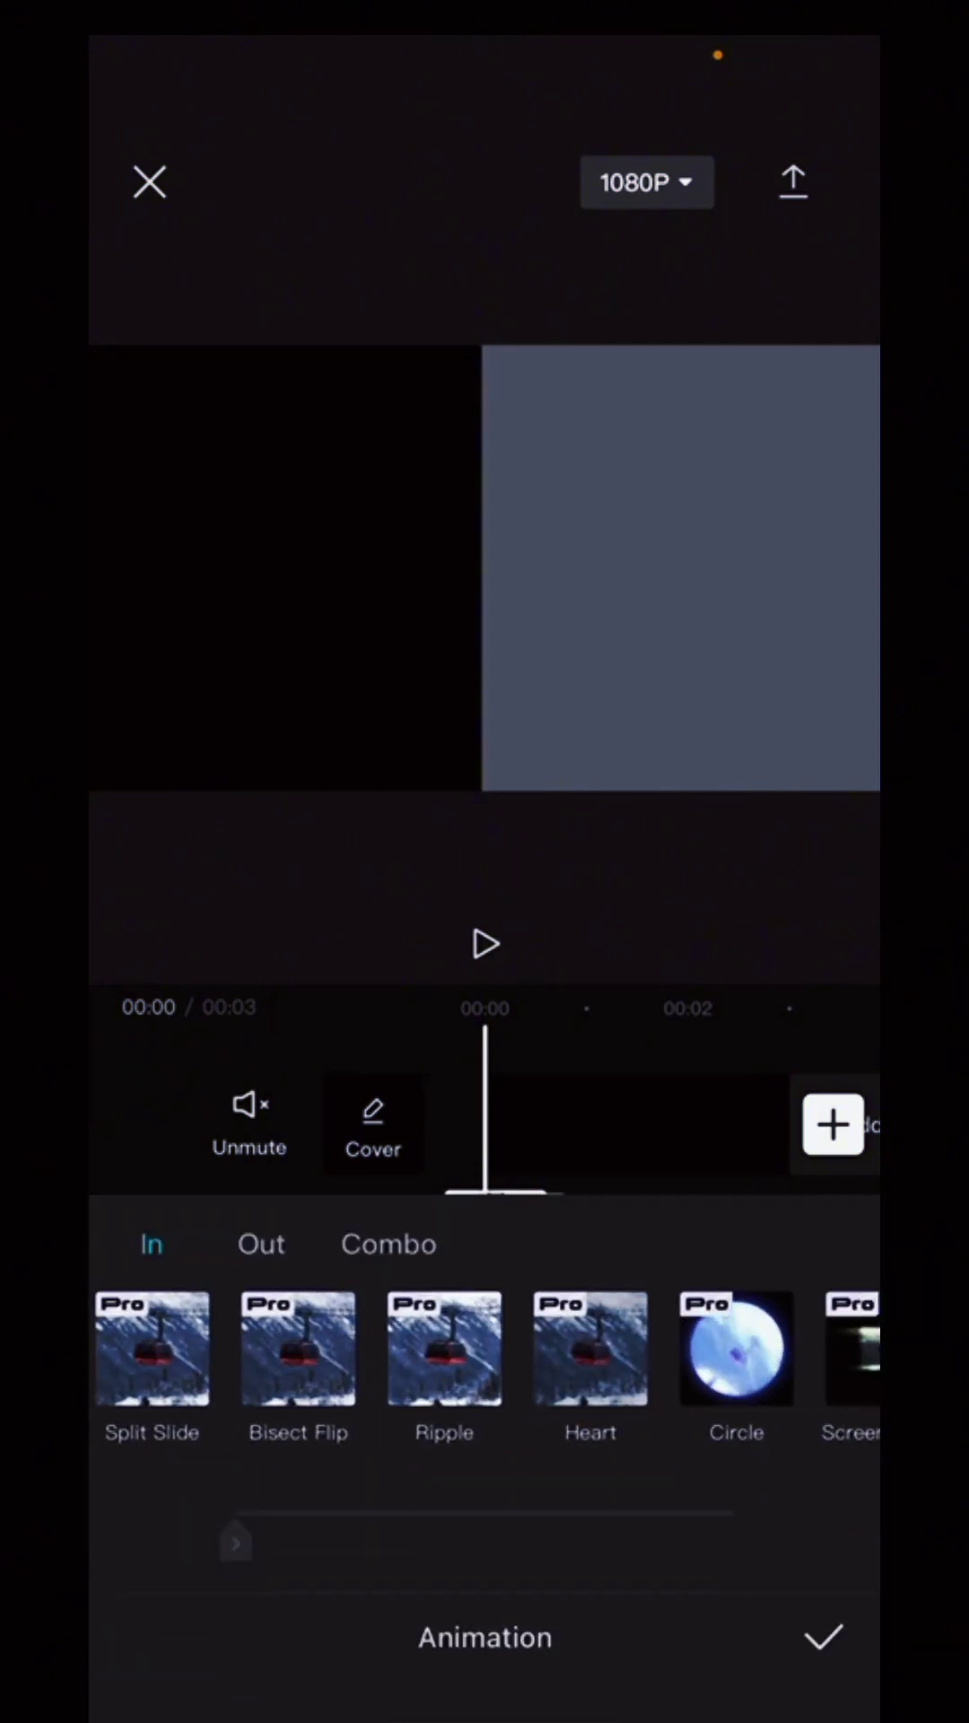
scroll(486, 1349, "right", 3)
scroll(484, 1349, "right", 3)
scroll(485, 1350, "right", 2)
scroll(484, 1349, "right", 2)
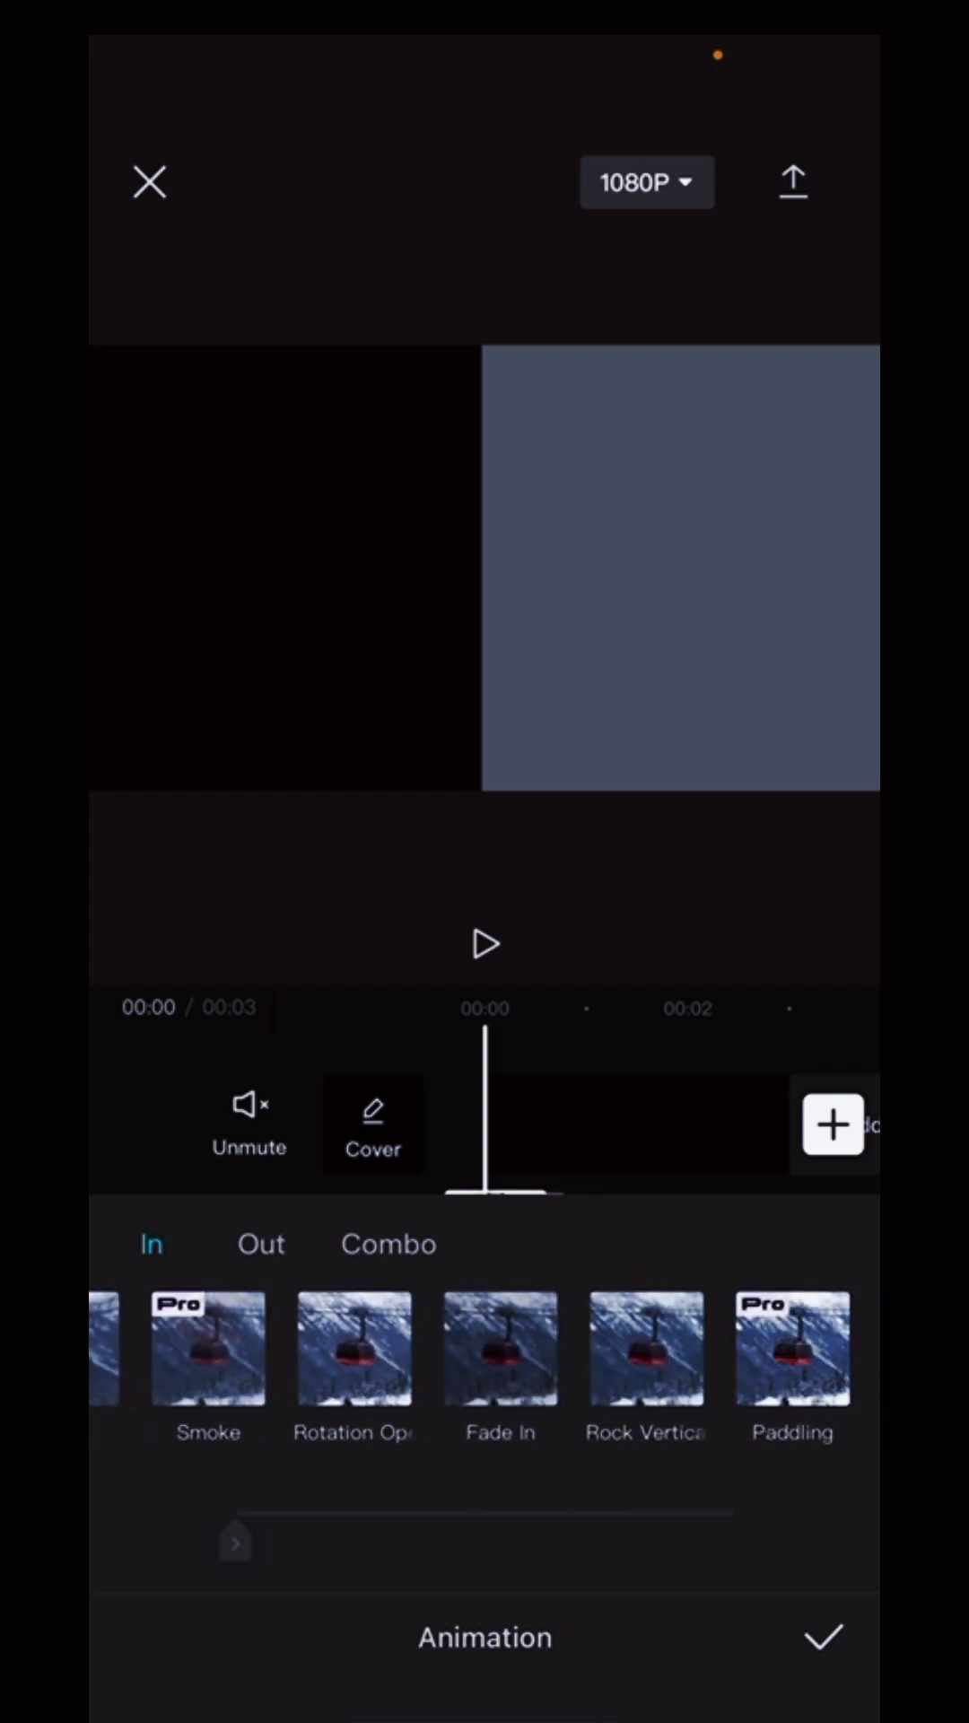
scroll(484, 1349, "left", 1)
scroll(485, 1349, "right", 2)
scroll(485, 1349, "right", 2)
scroll(486, 1349, "right", 1)
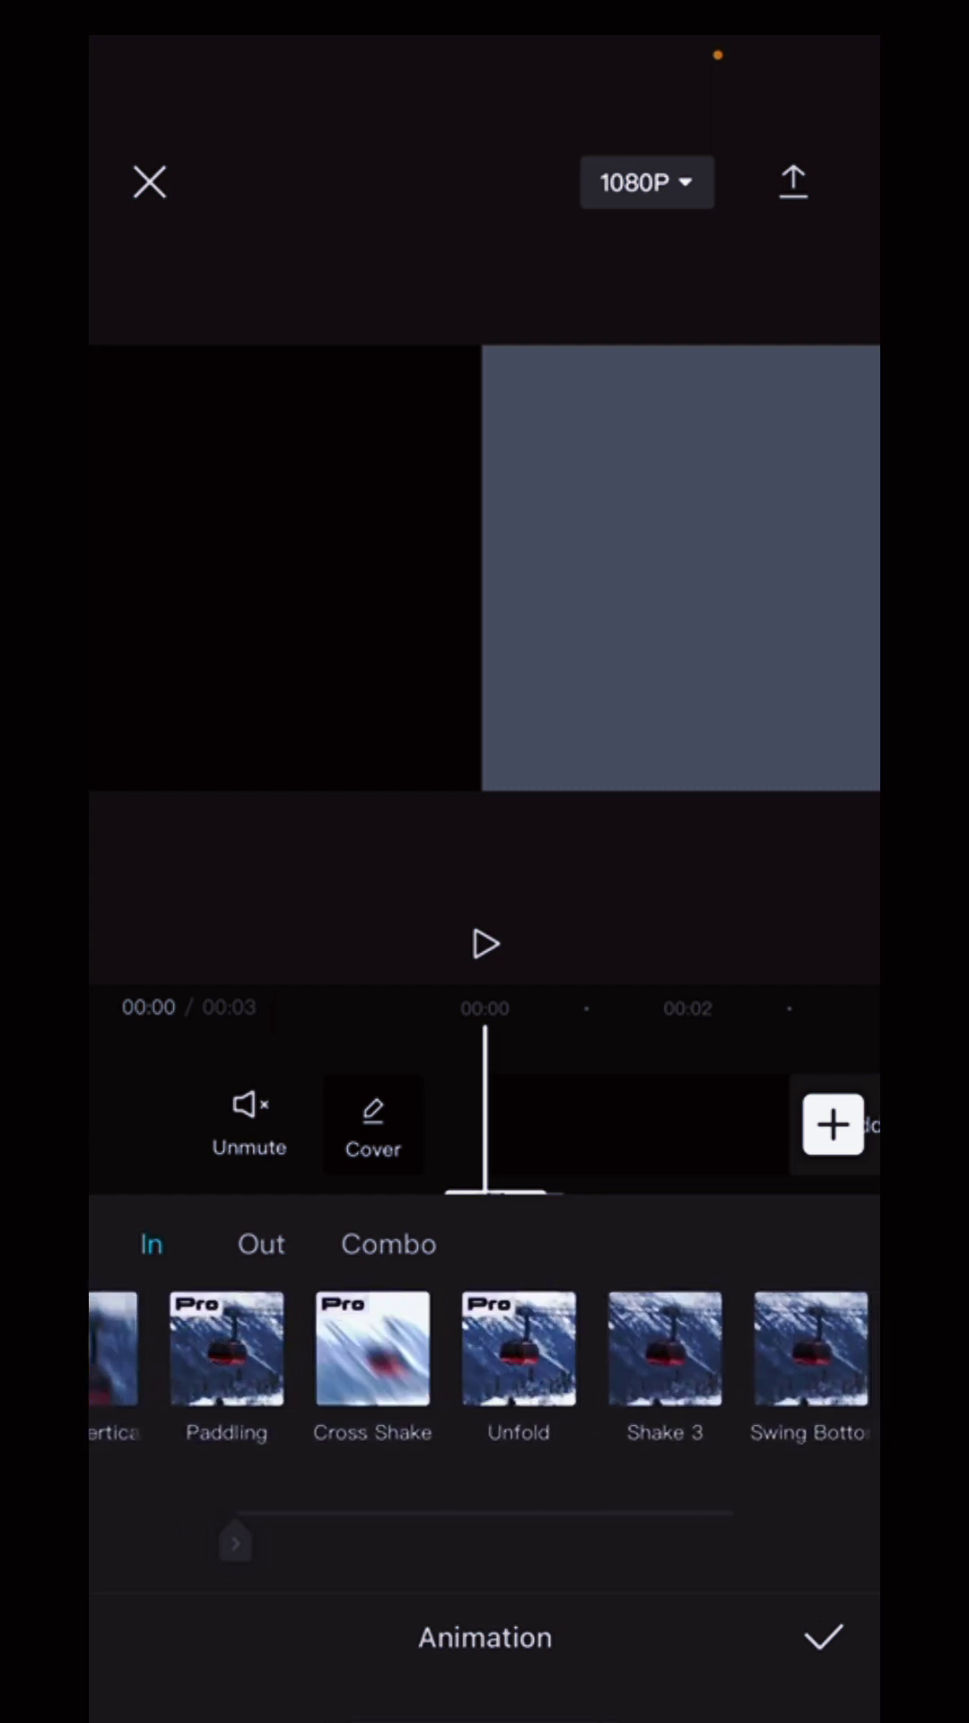
scroll(485, 1348, "left", 2)
scroll(484, 1349, "right", 3)
scroll(484, 1349, "left", 2)
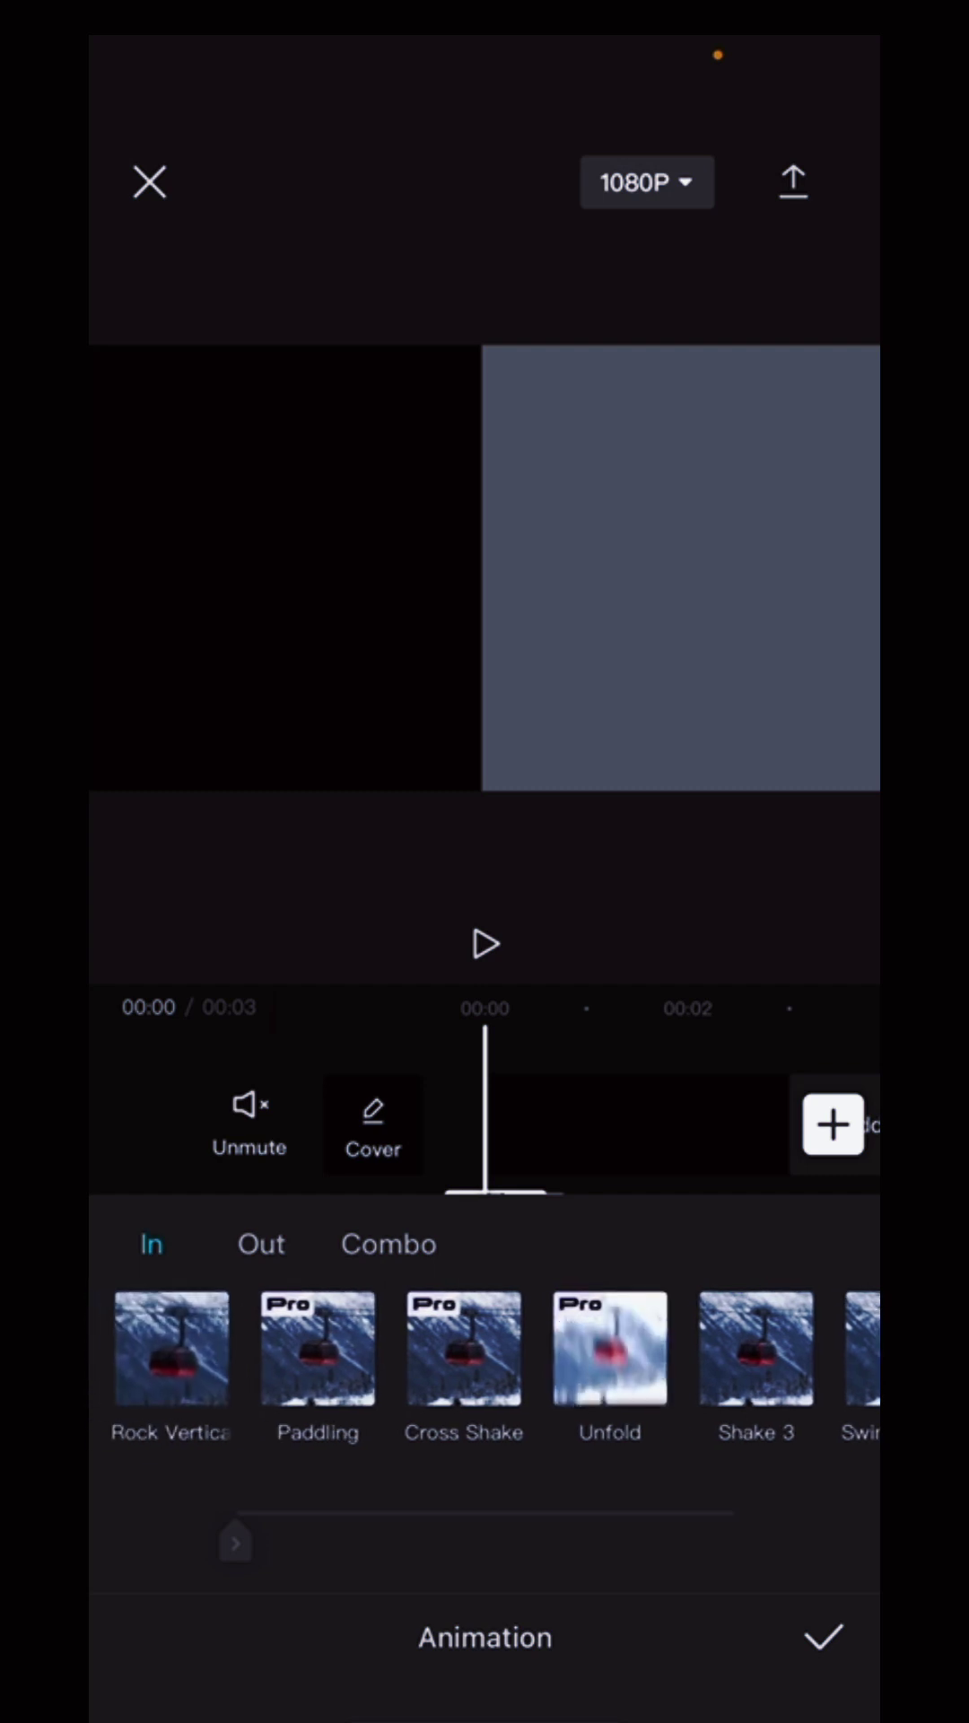
scroll(484, 1348, "right", 3)
scroll(486, 1348, "right", 1)
scroll(485, 1349, "right", 1)
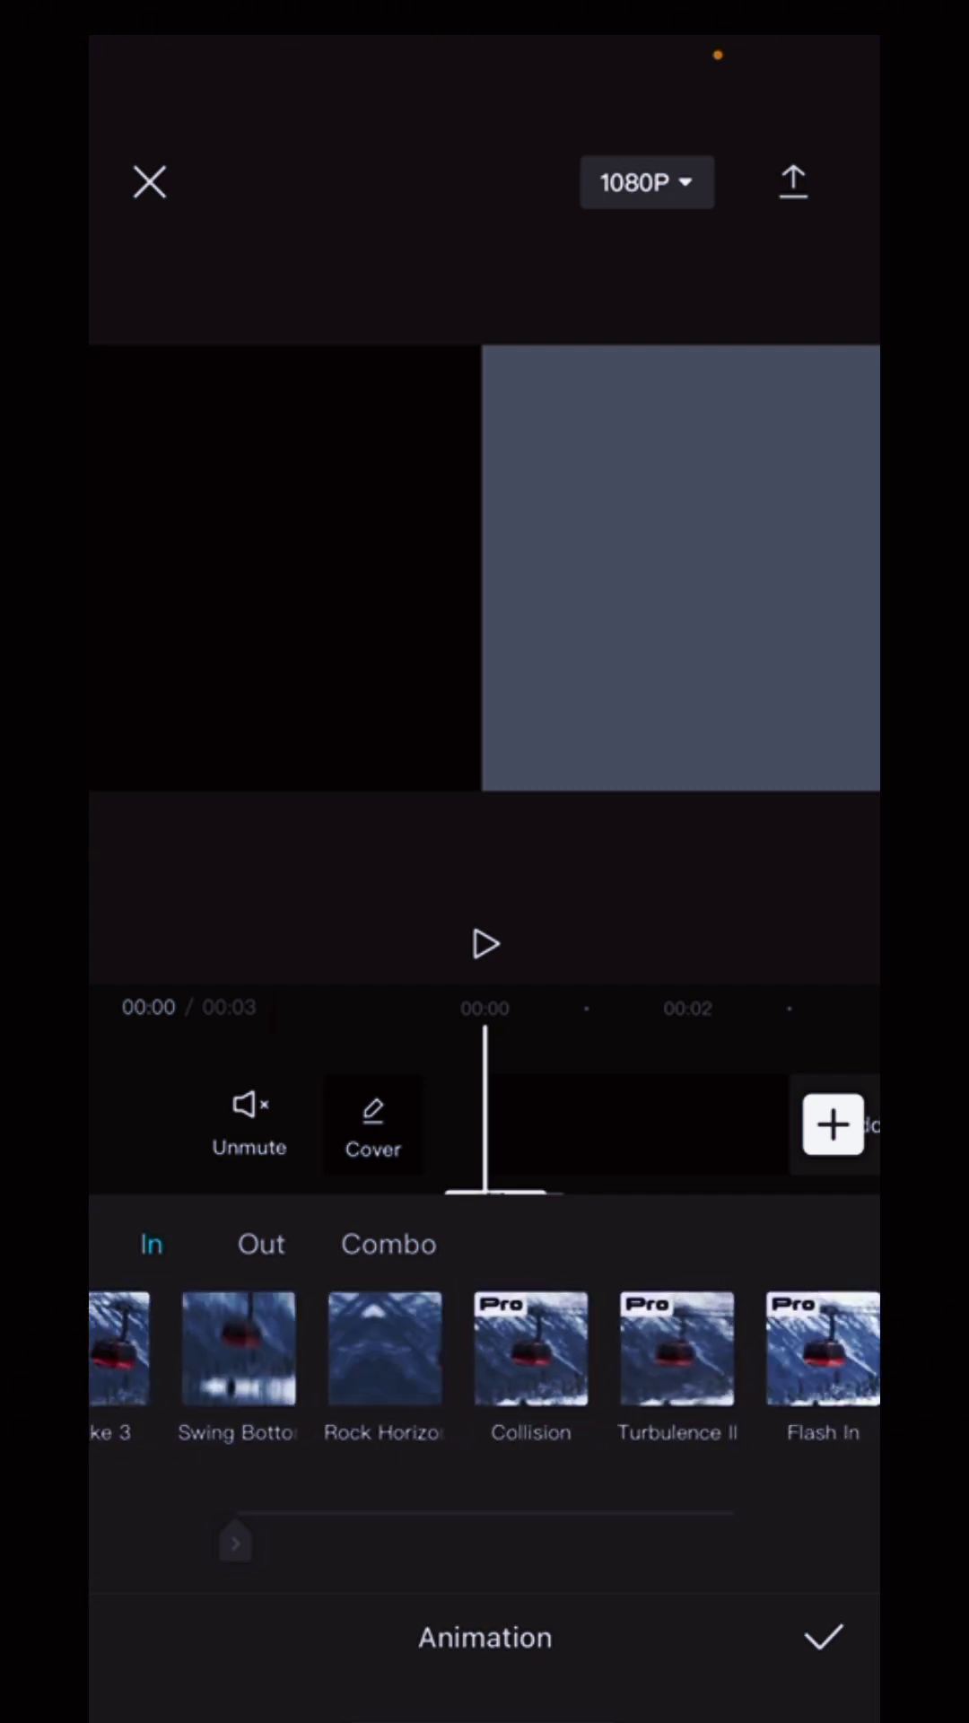
scroll(484, 1350, "right", 2)
scroll(485, 1349, "right", 1)
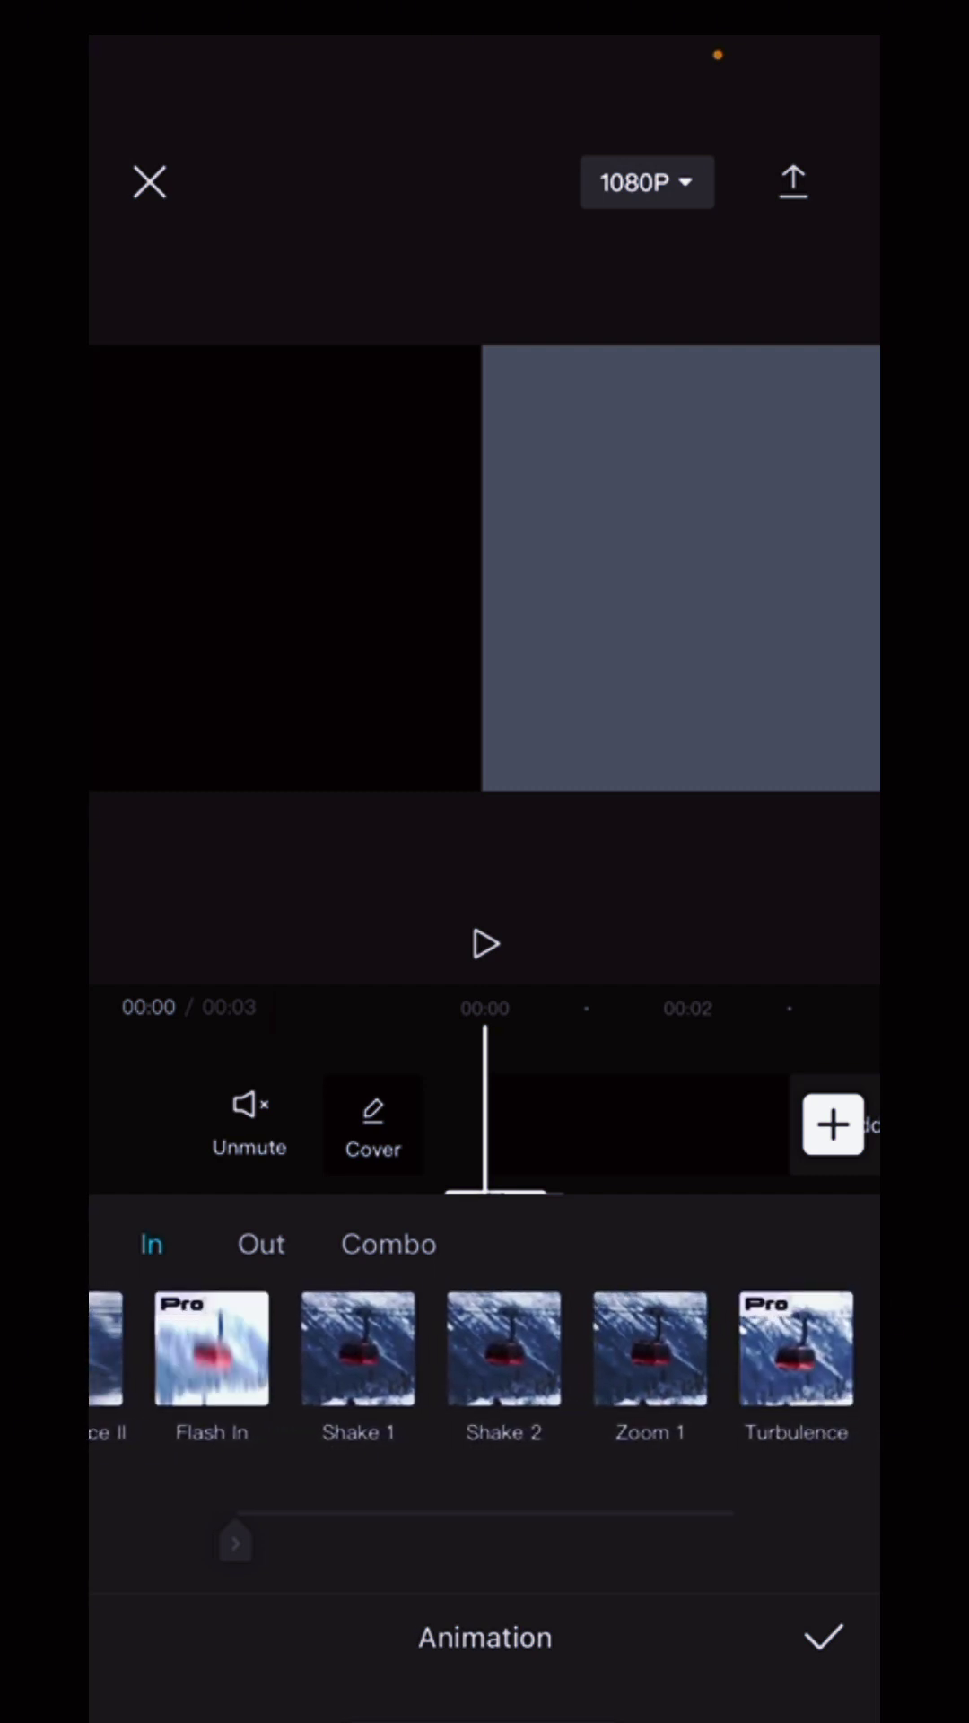
scroll(484, 1349, "left", 2)
scroll(484, 1349, "left", 3)
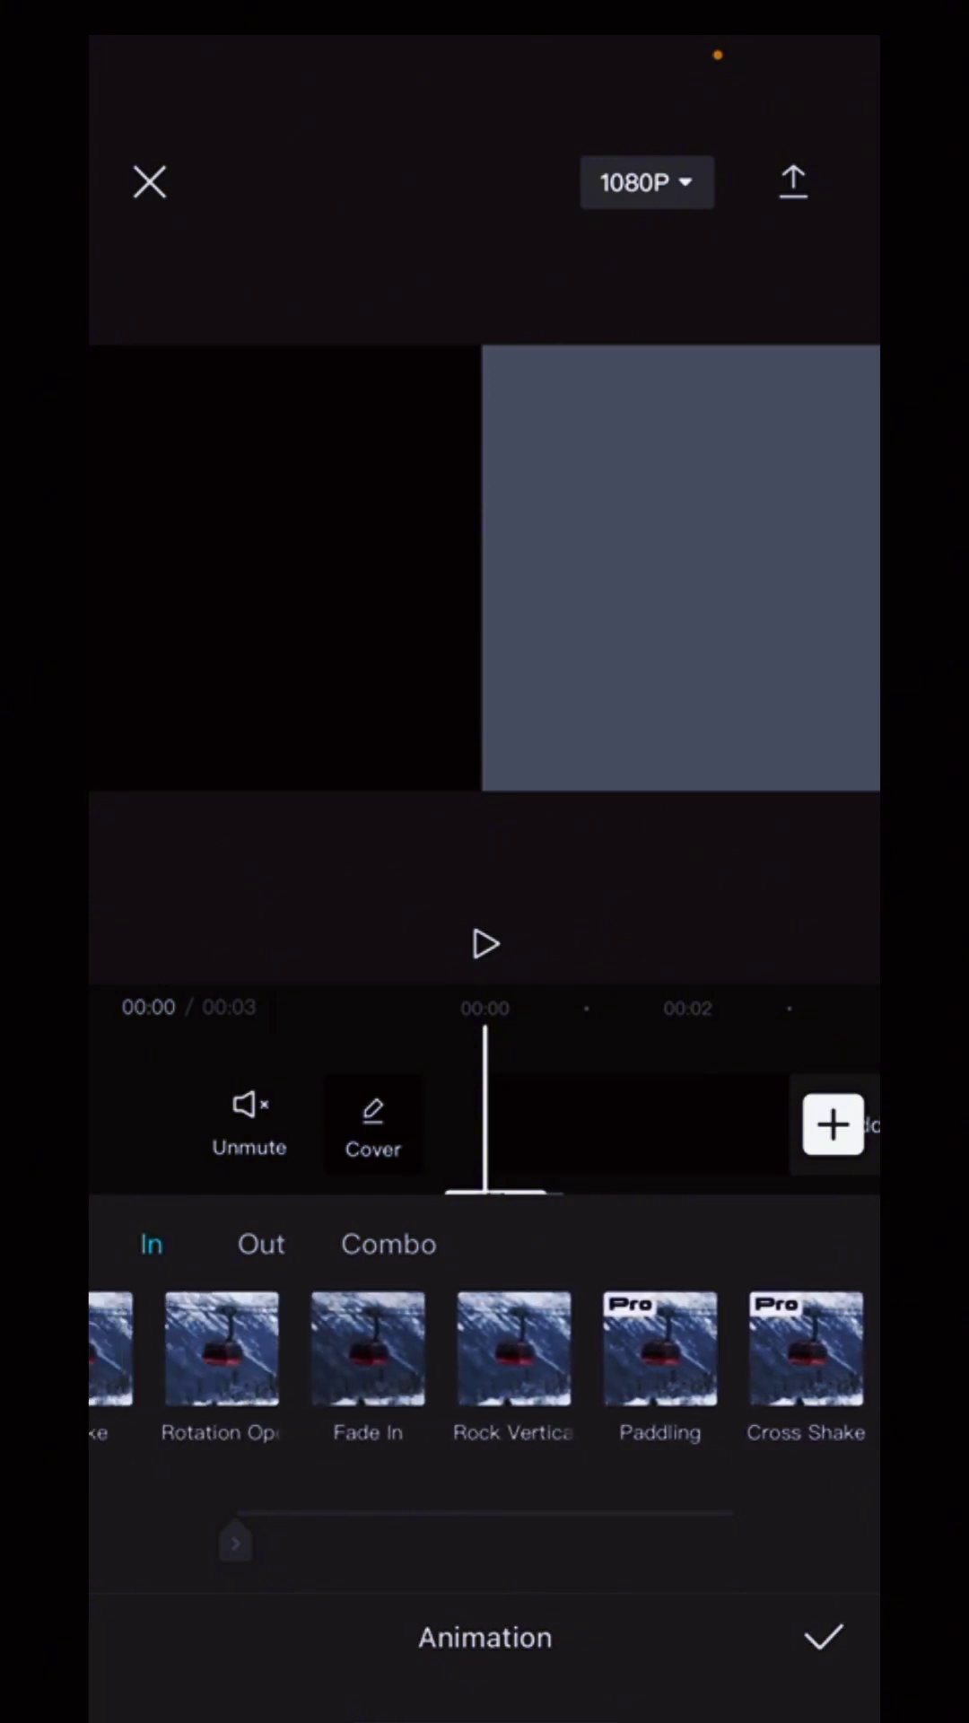
left_click(512, 1349)
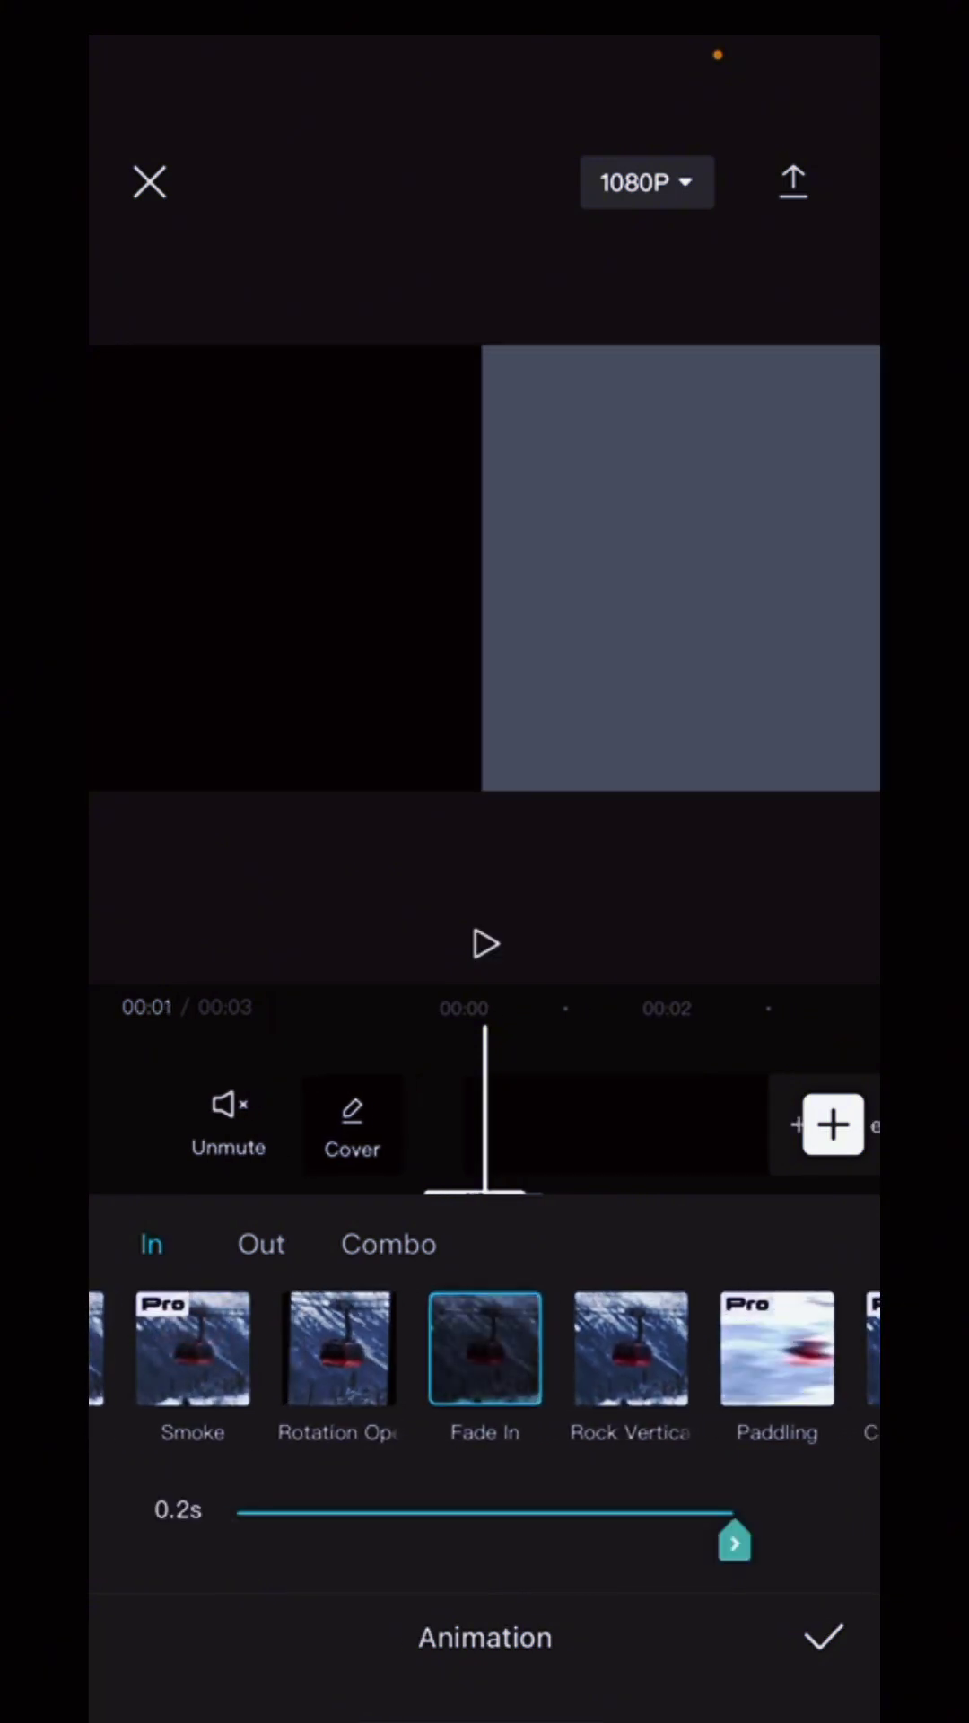
left_click_drag(734, 1542, 568, 1543)
left_click(823, 1636)
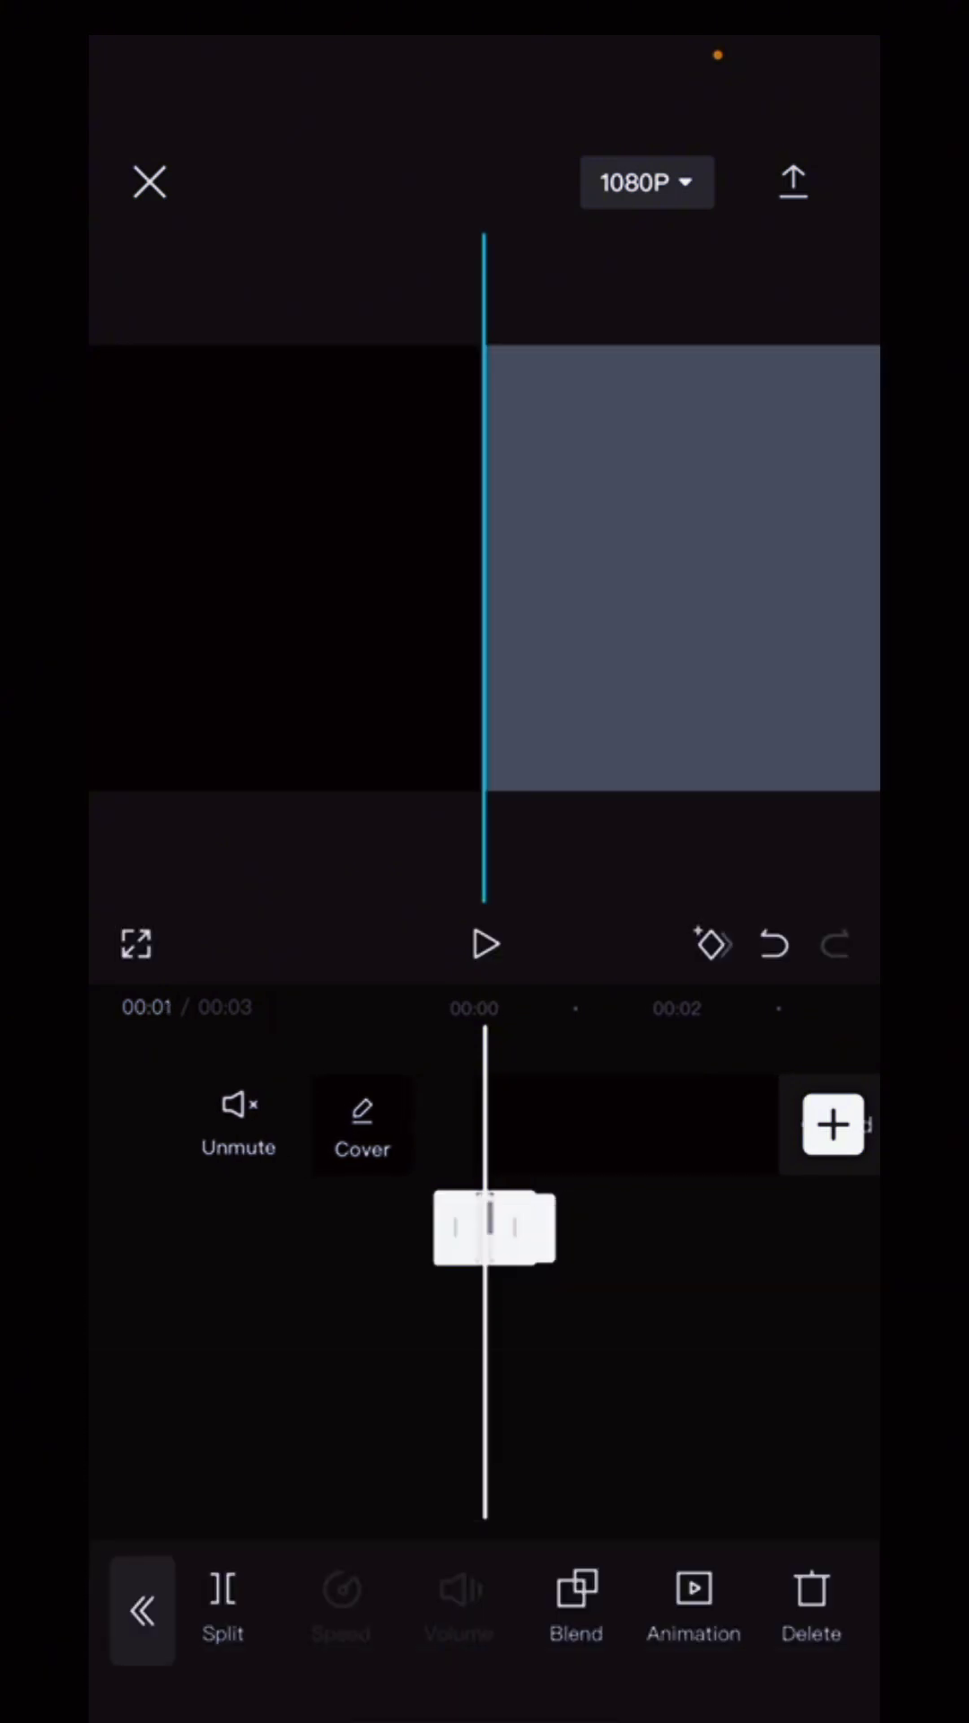
left_click(673, 1346)
- Select the second overlay bar and give it a shortened Fade In entrance
left_click(487, 944)
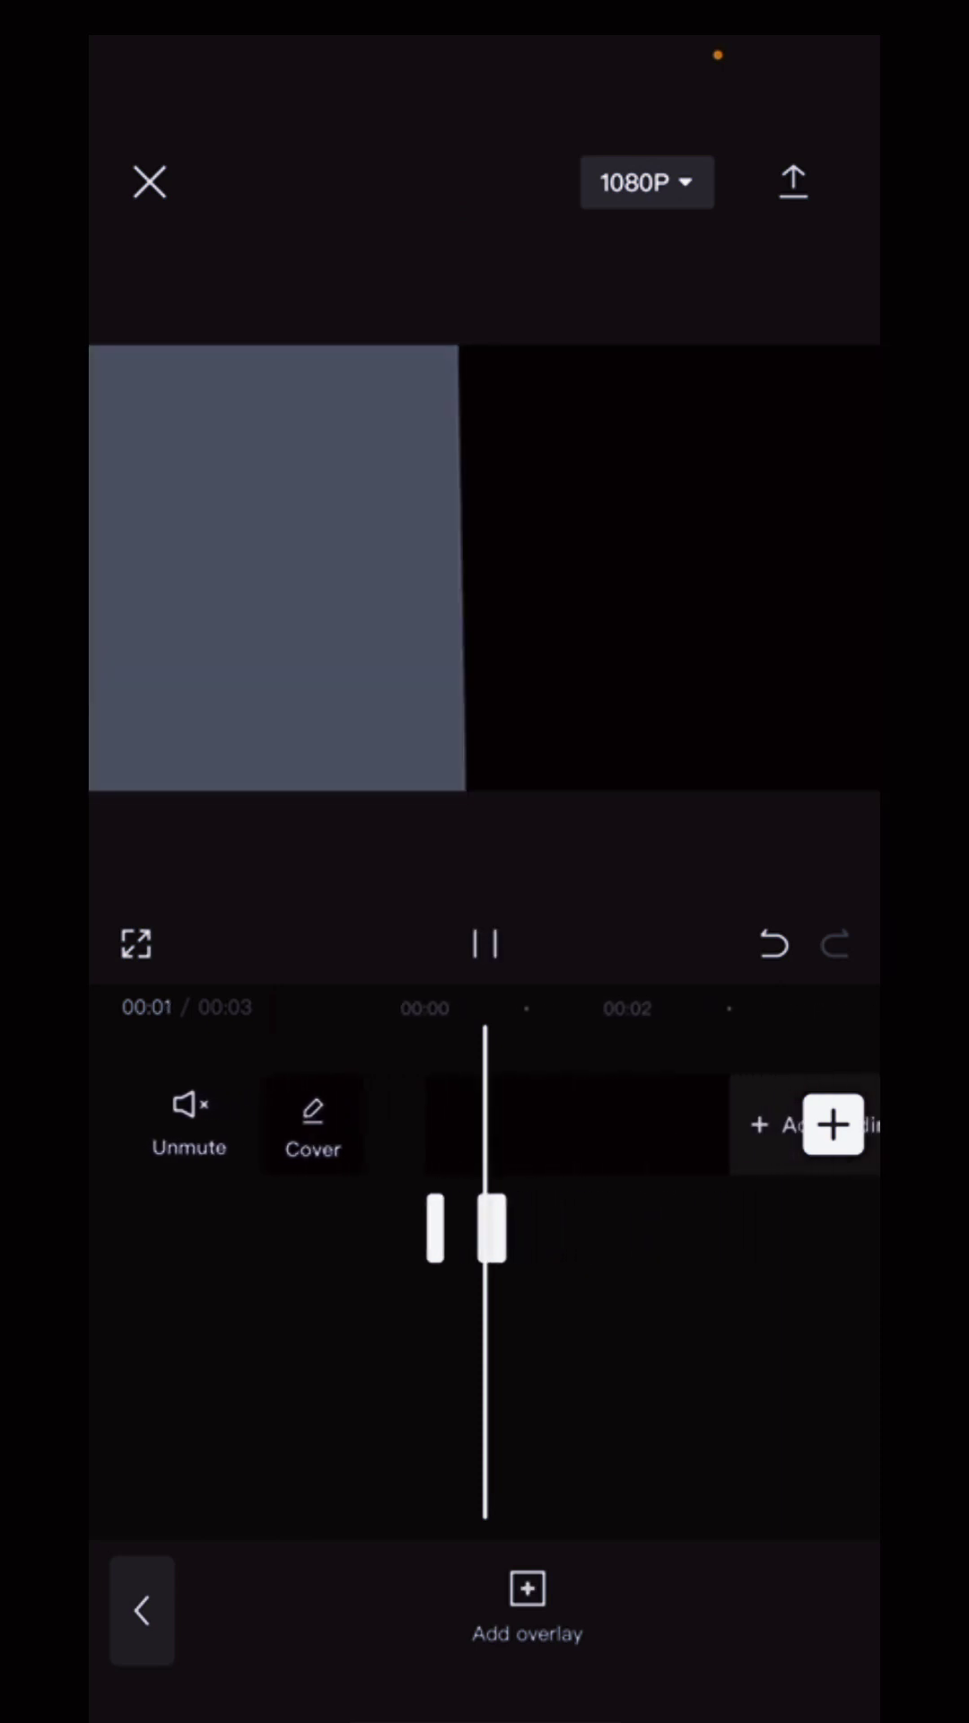
left_click(468, 1228)
left_click(727, 1607)
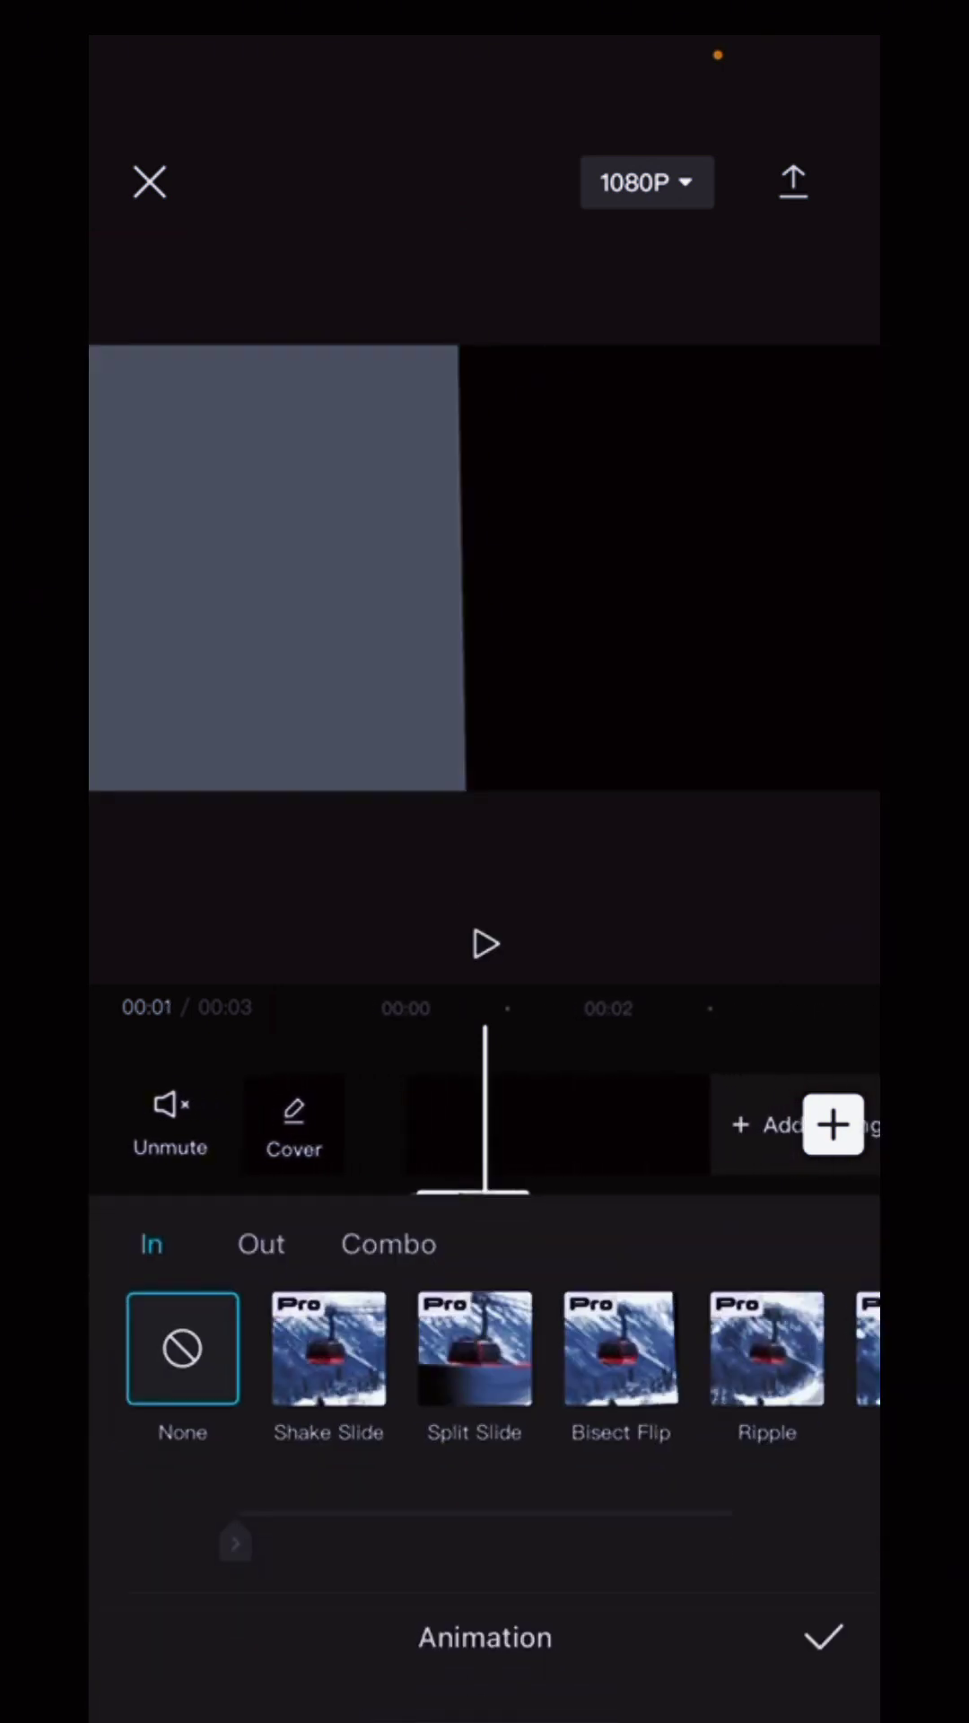
scroll(484, 1359, "right", 5)
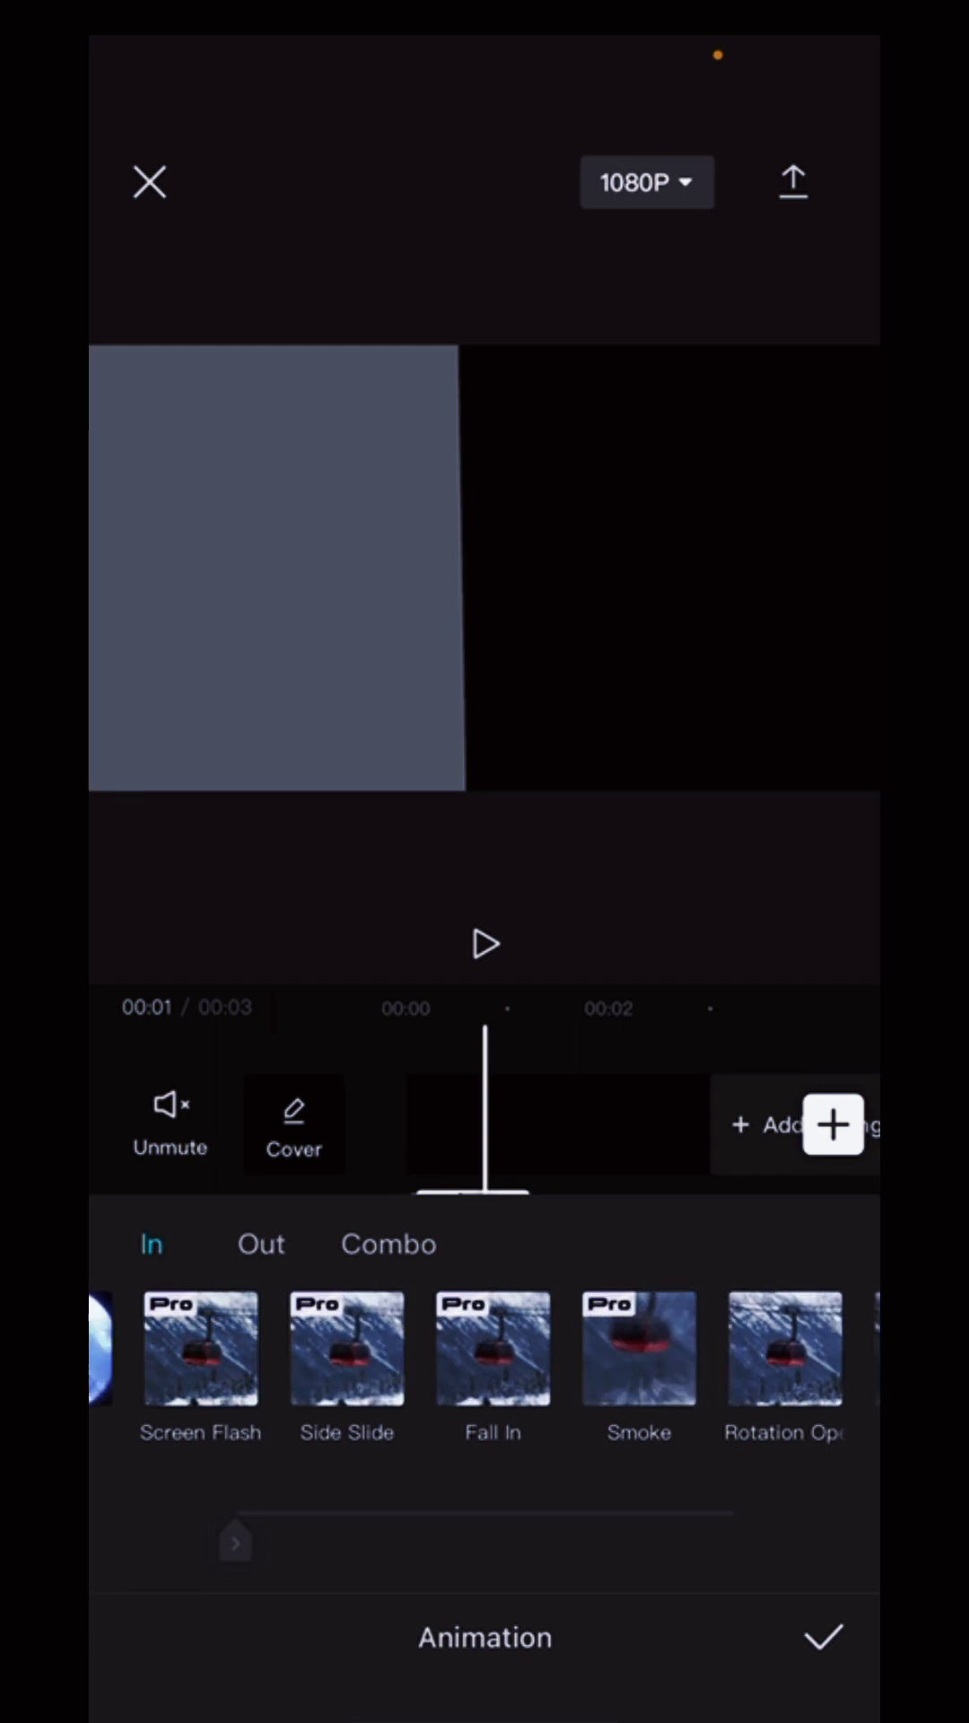
scroll(486, 1359, "left", 2)
scroll(485, 1361, "right", 4)
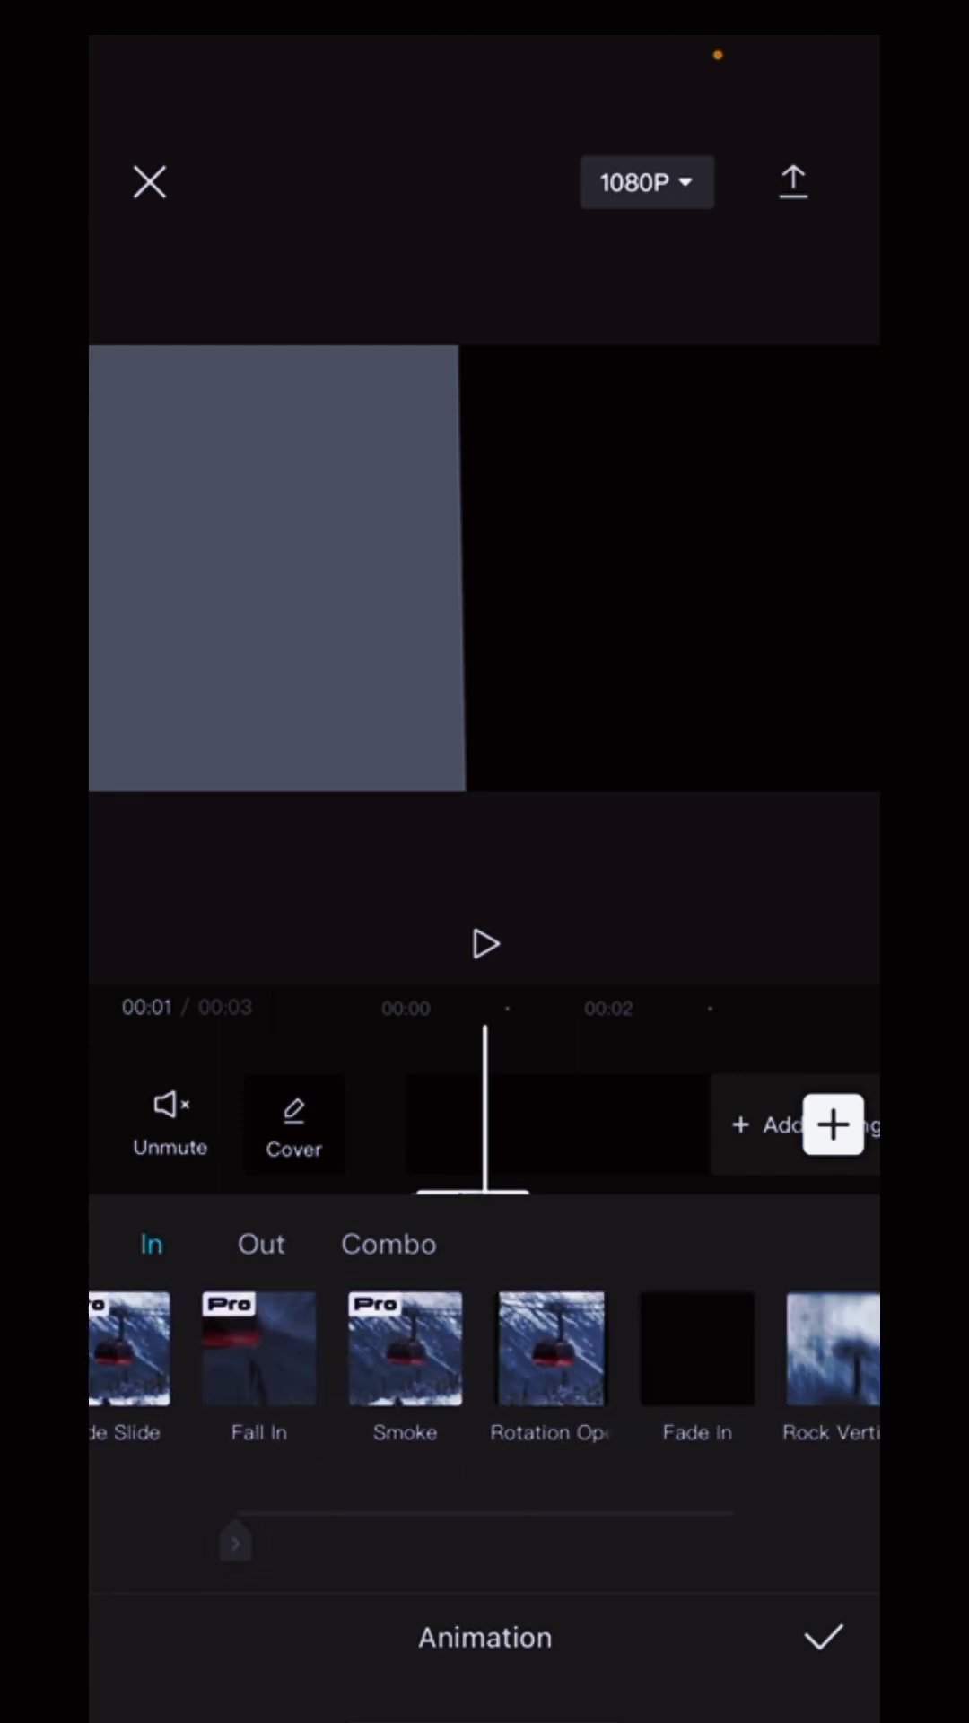
scroll(485, 1360, "right", 3)
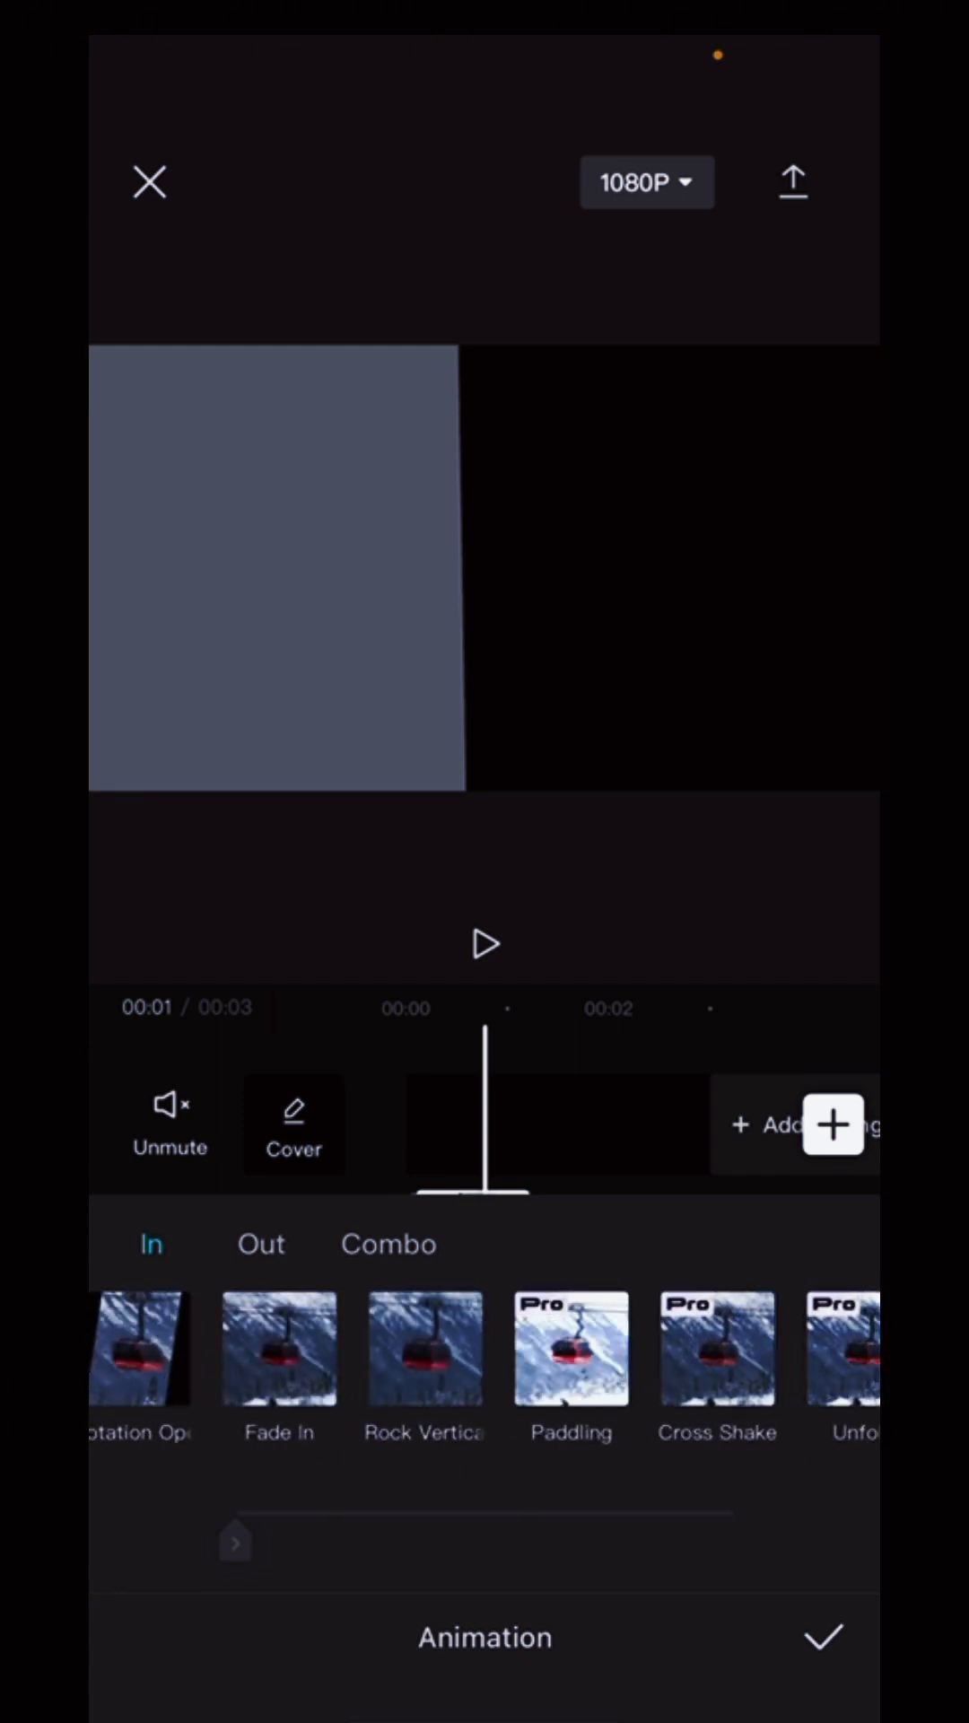
left_click(426, 1347)
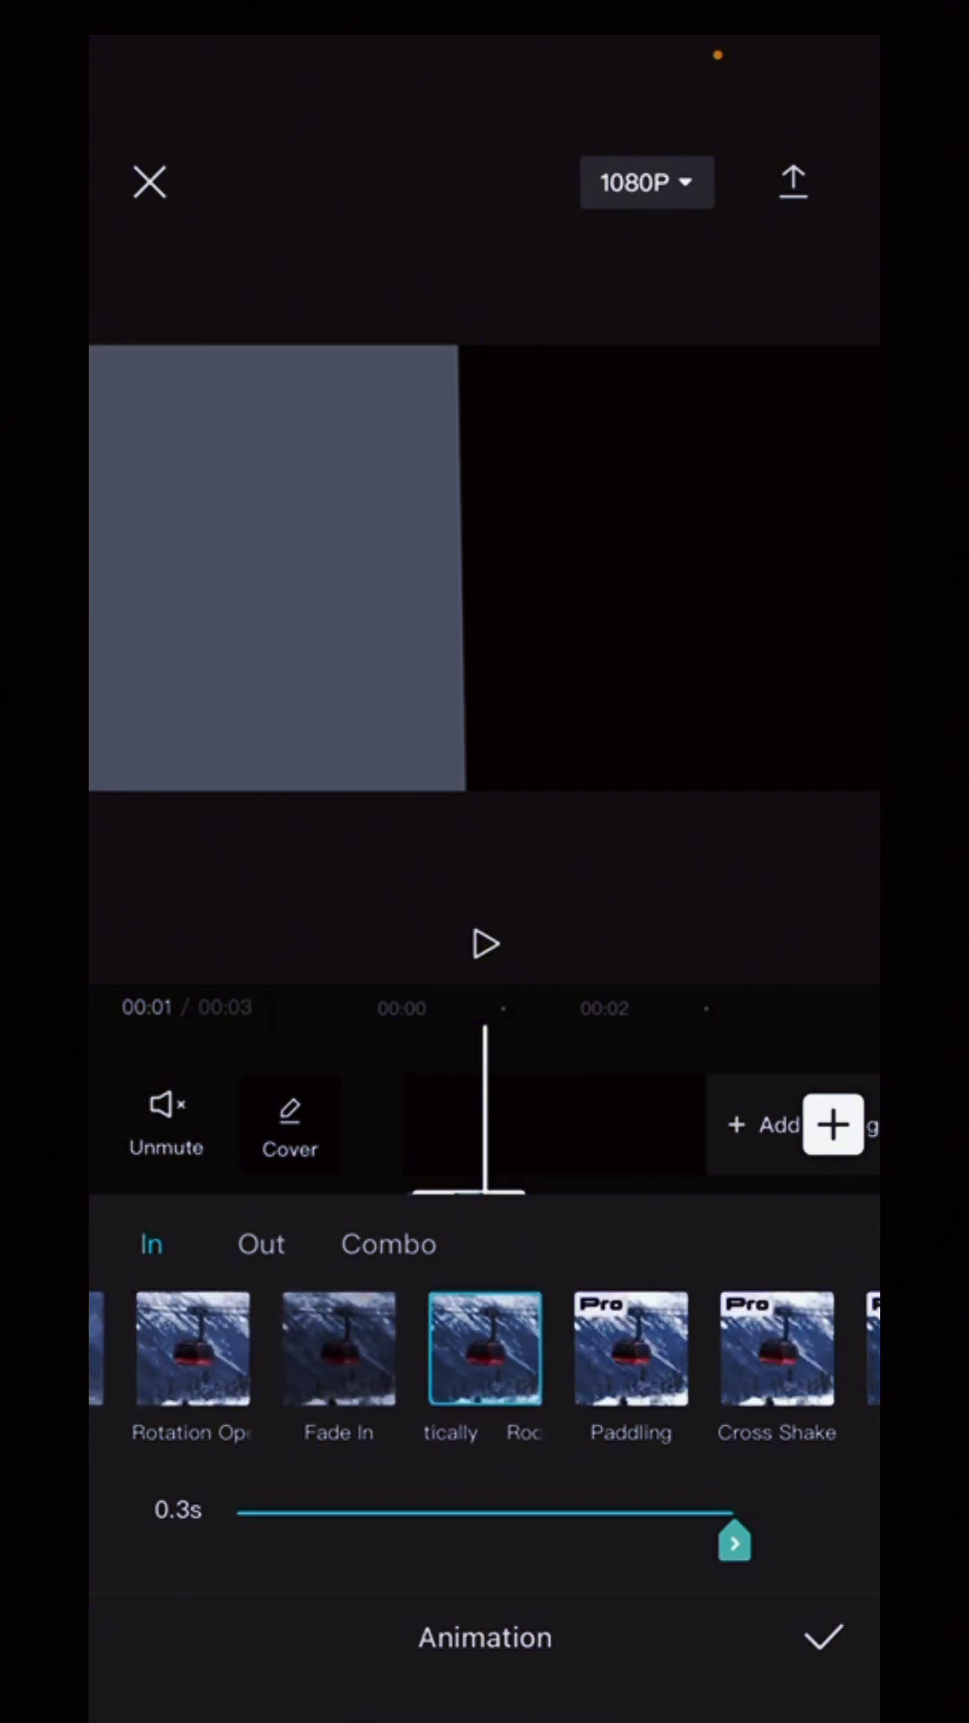
left_click(338, 1346)
left_click_drag(729, 1542, 500, 1542)
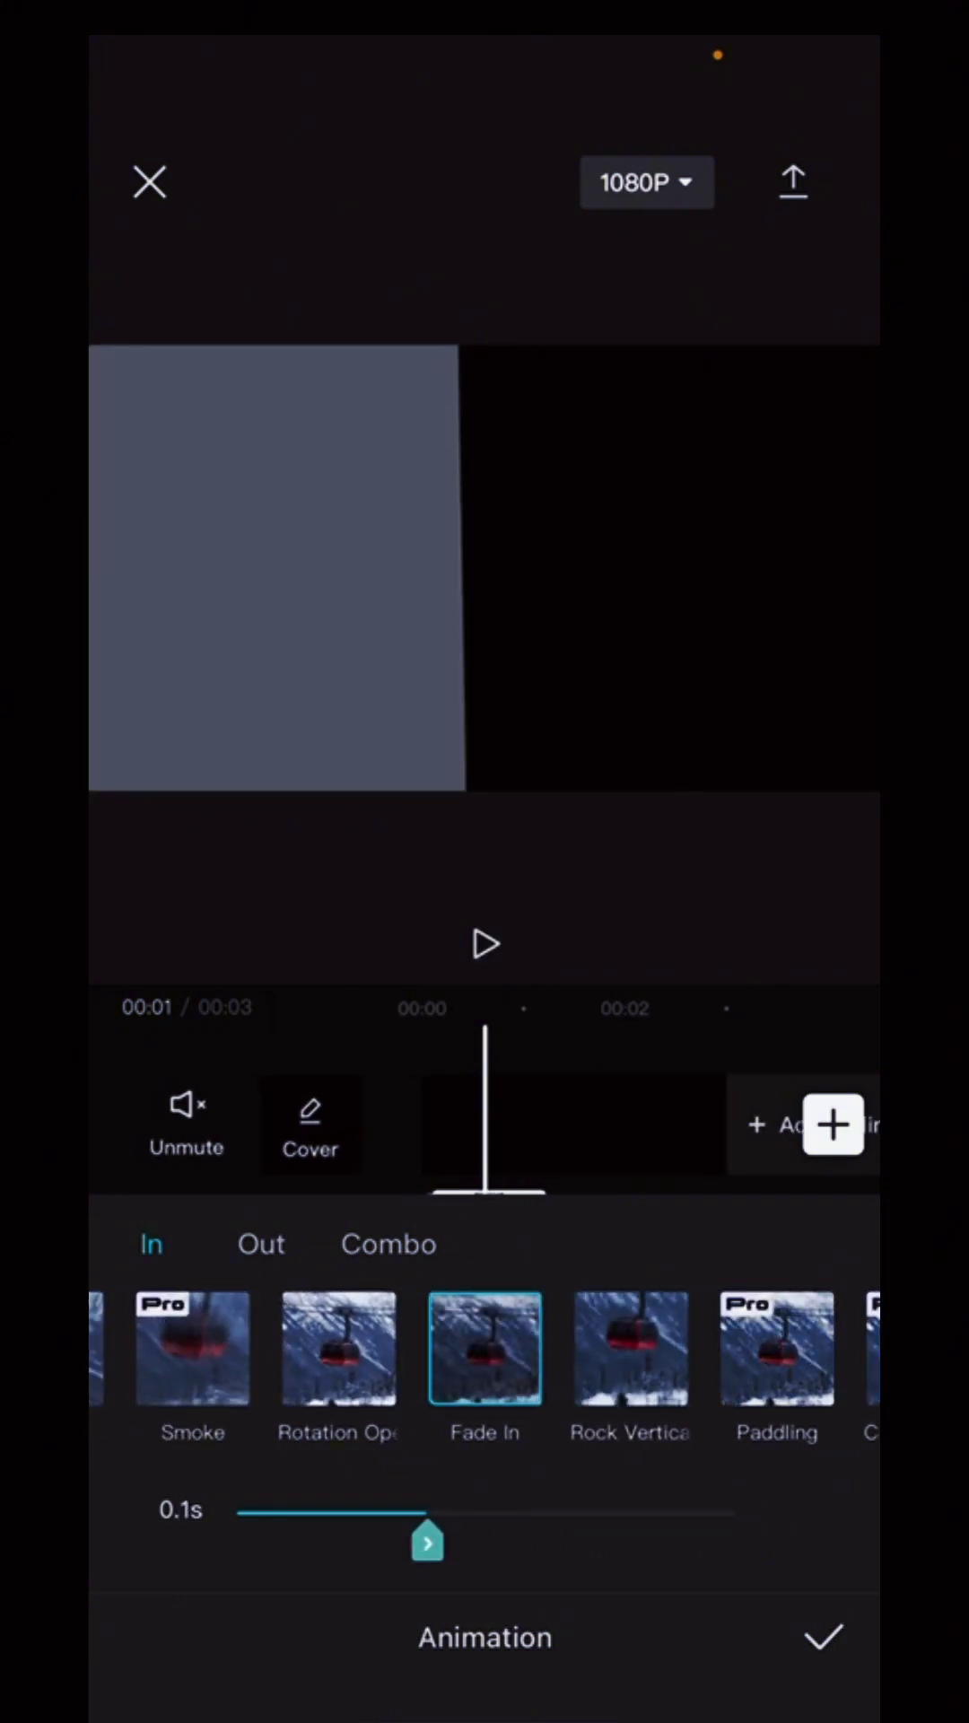
left_click(823, 1637)
- Preview the flash, then add the plain white B&W stock clip as a shortened overlay
left_click(487, 944)
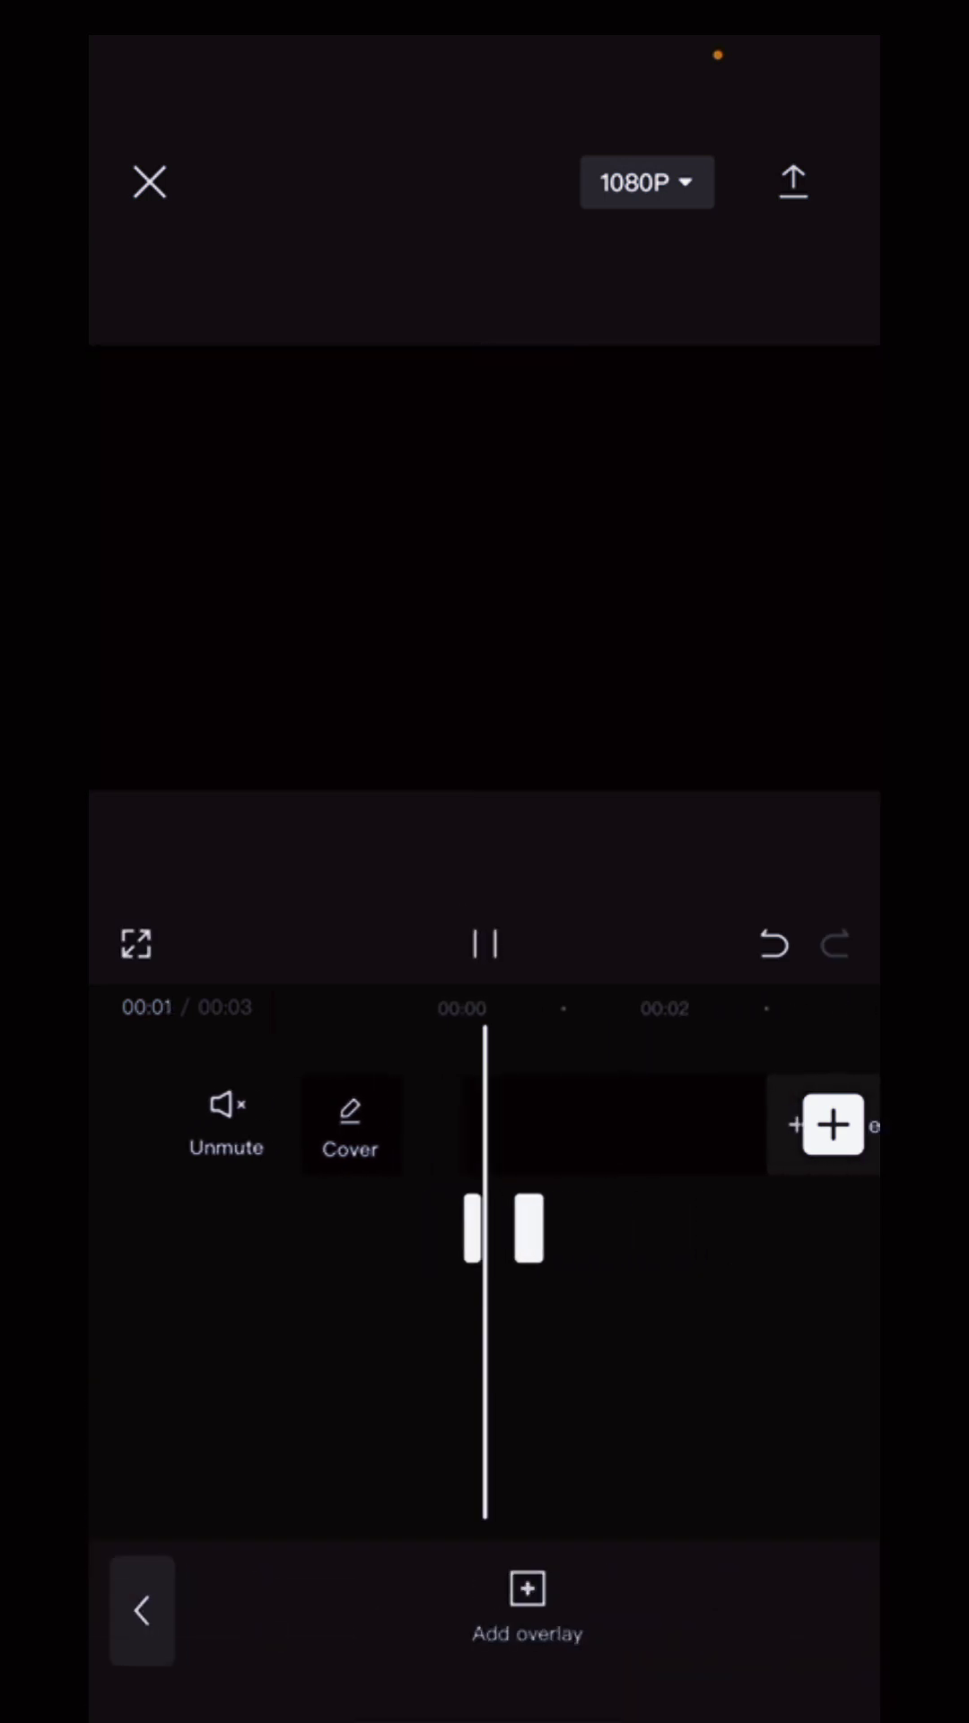
left_click(486, 943)
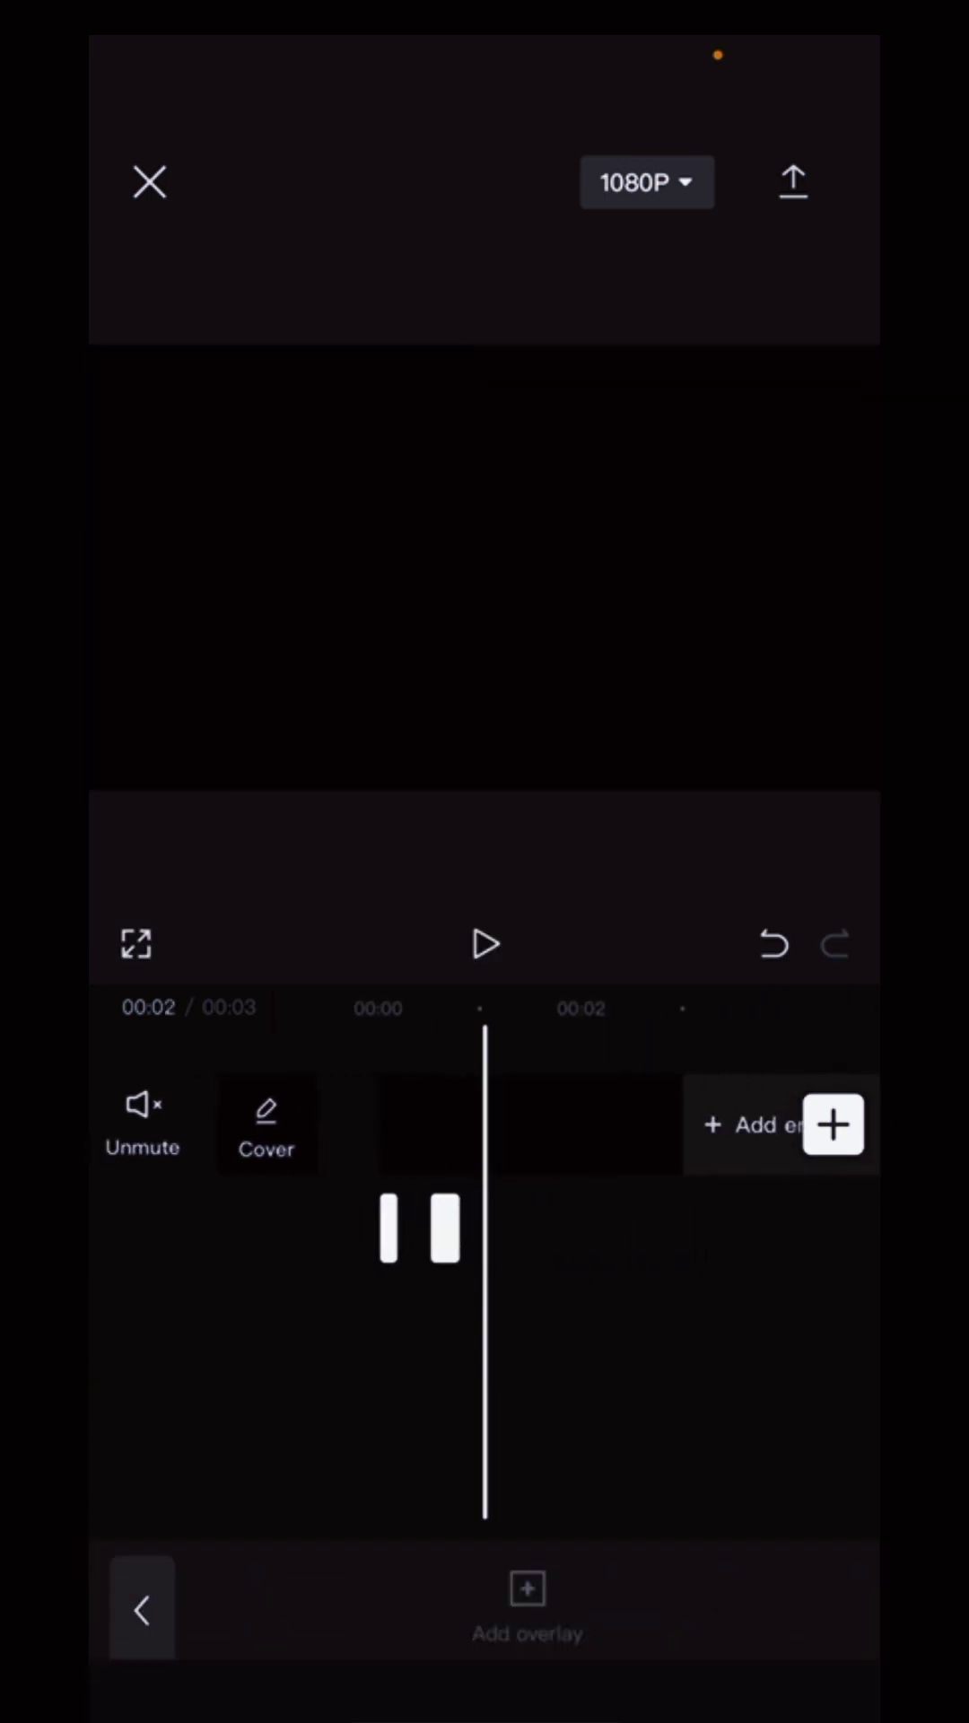
left_click(833, 1125)
left_click(701, 183)
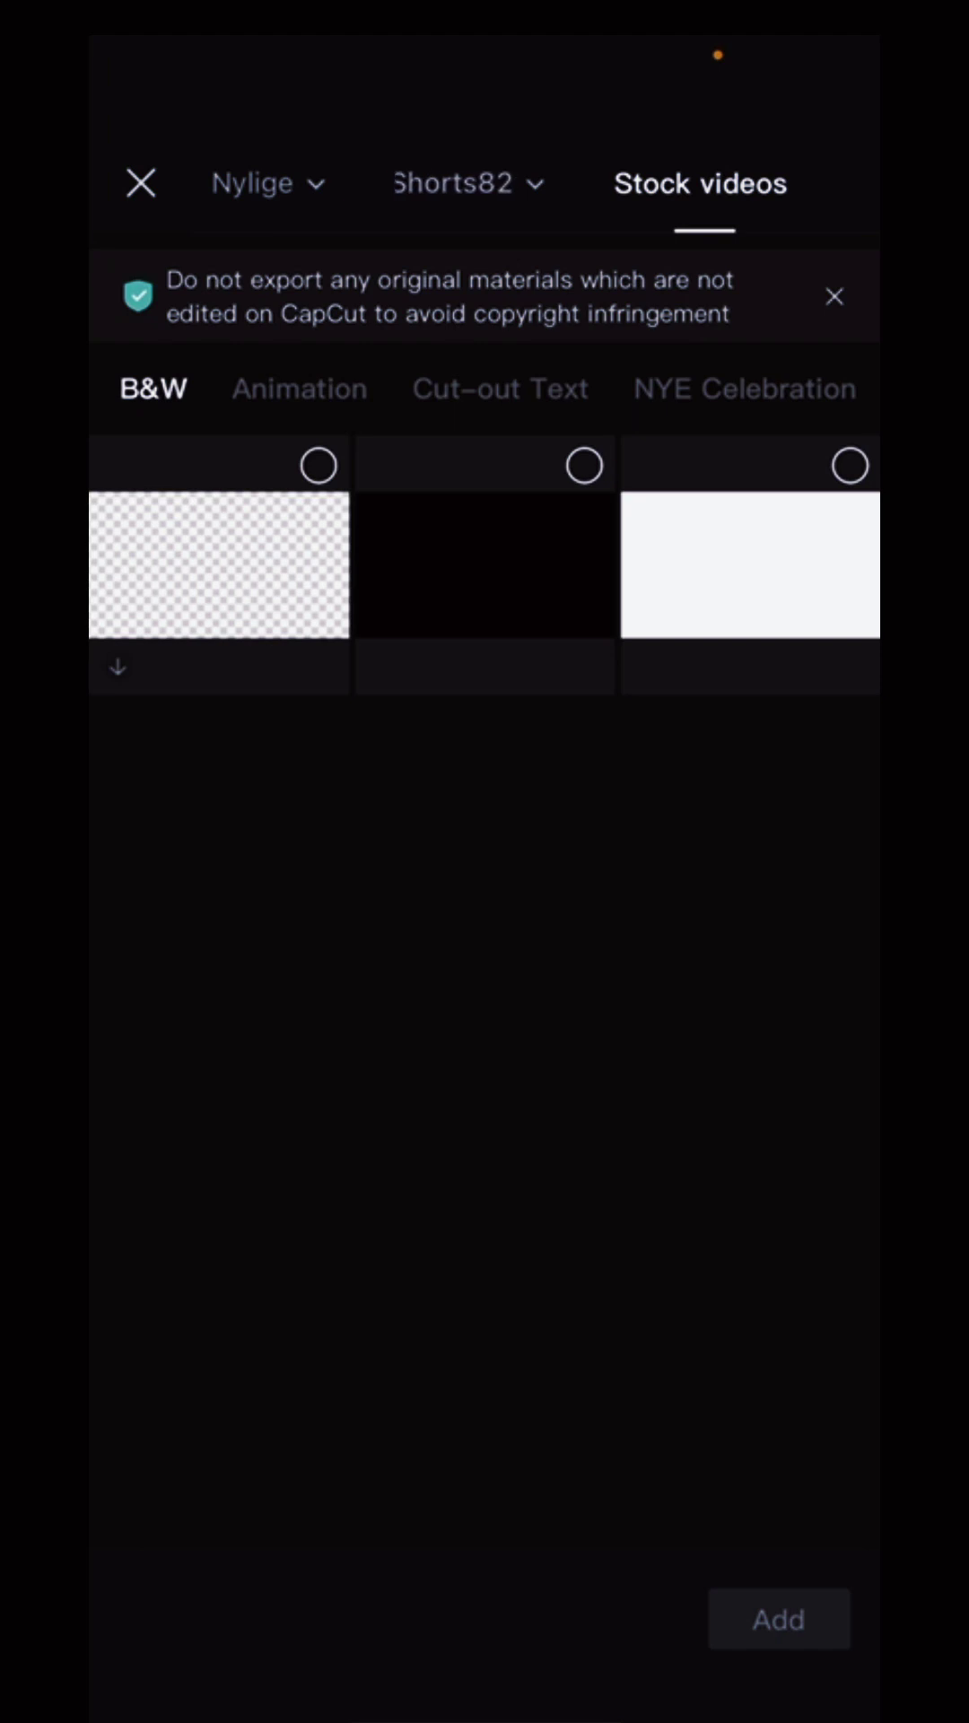
left_click(750, 565)
left_click(779, 1620)
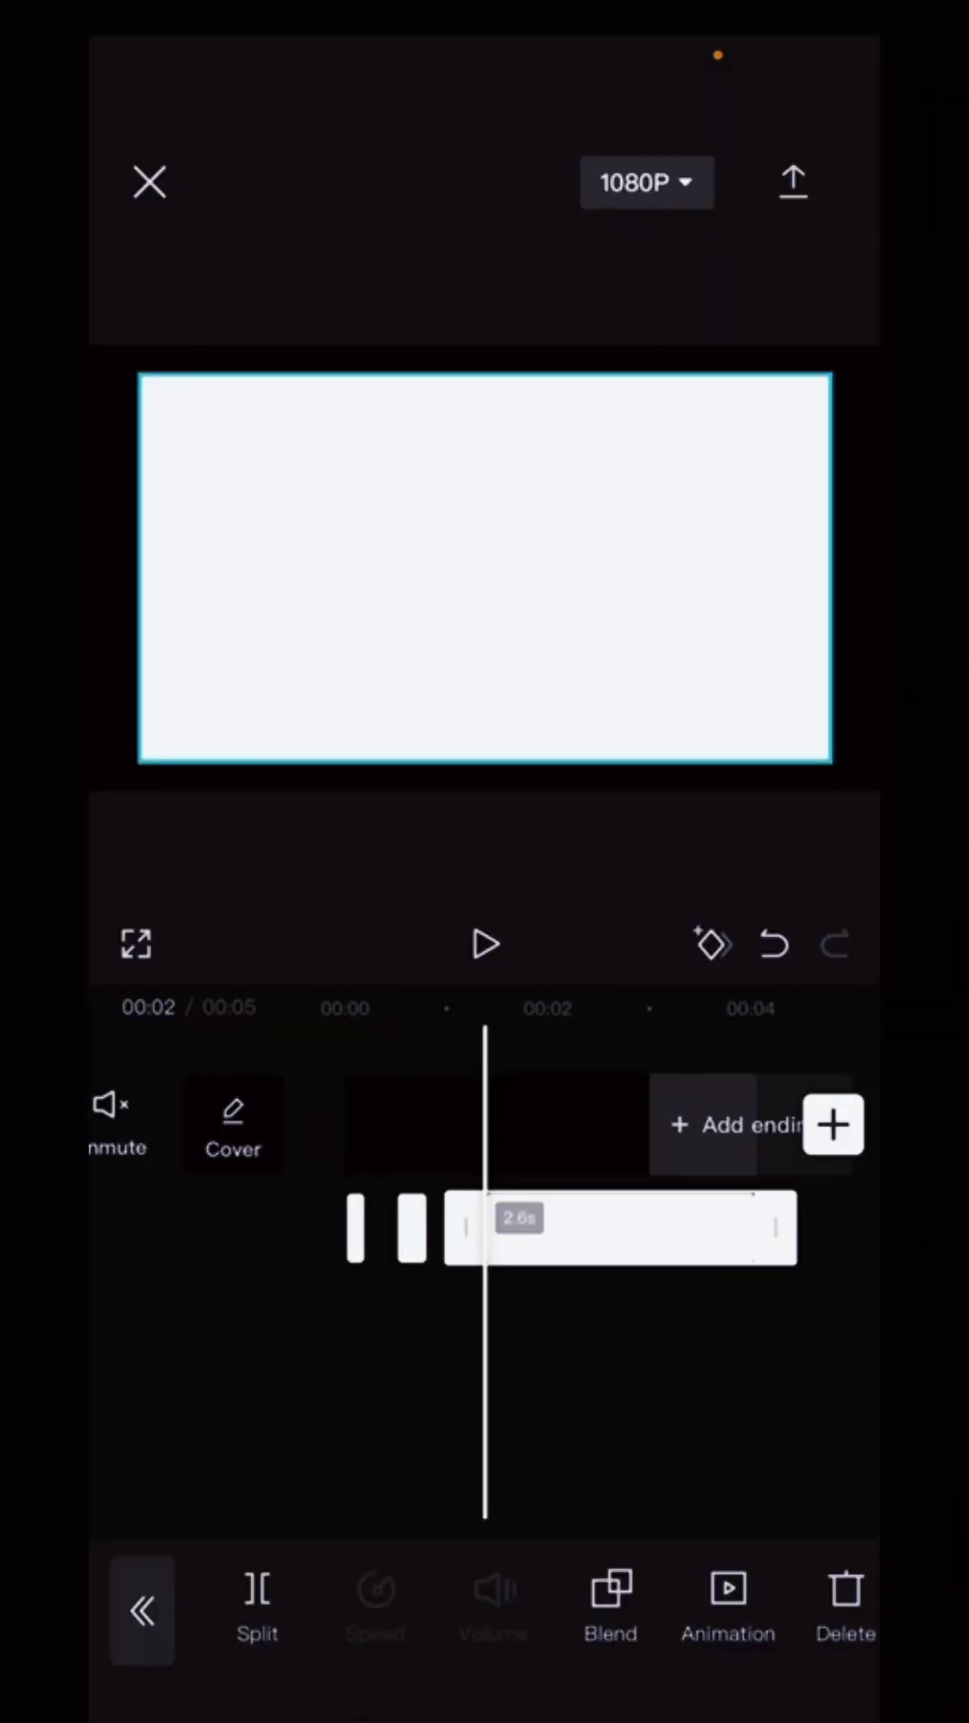
left_click_drag(606, 1225, 403, 1225)
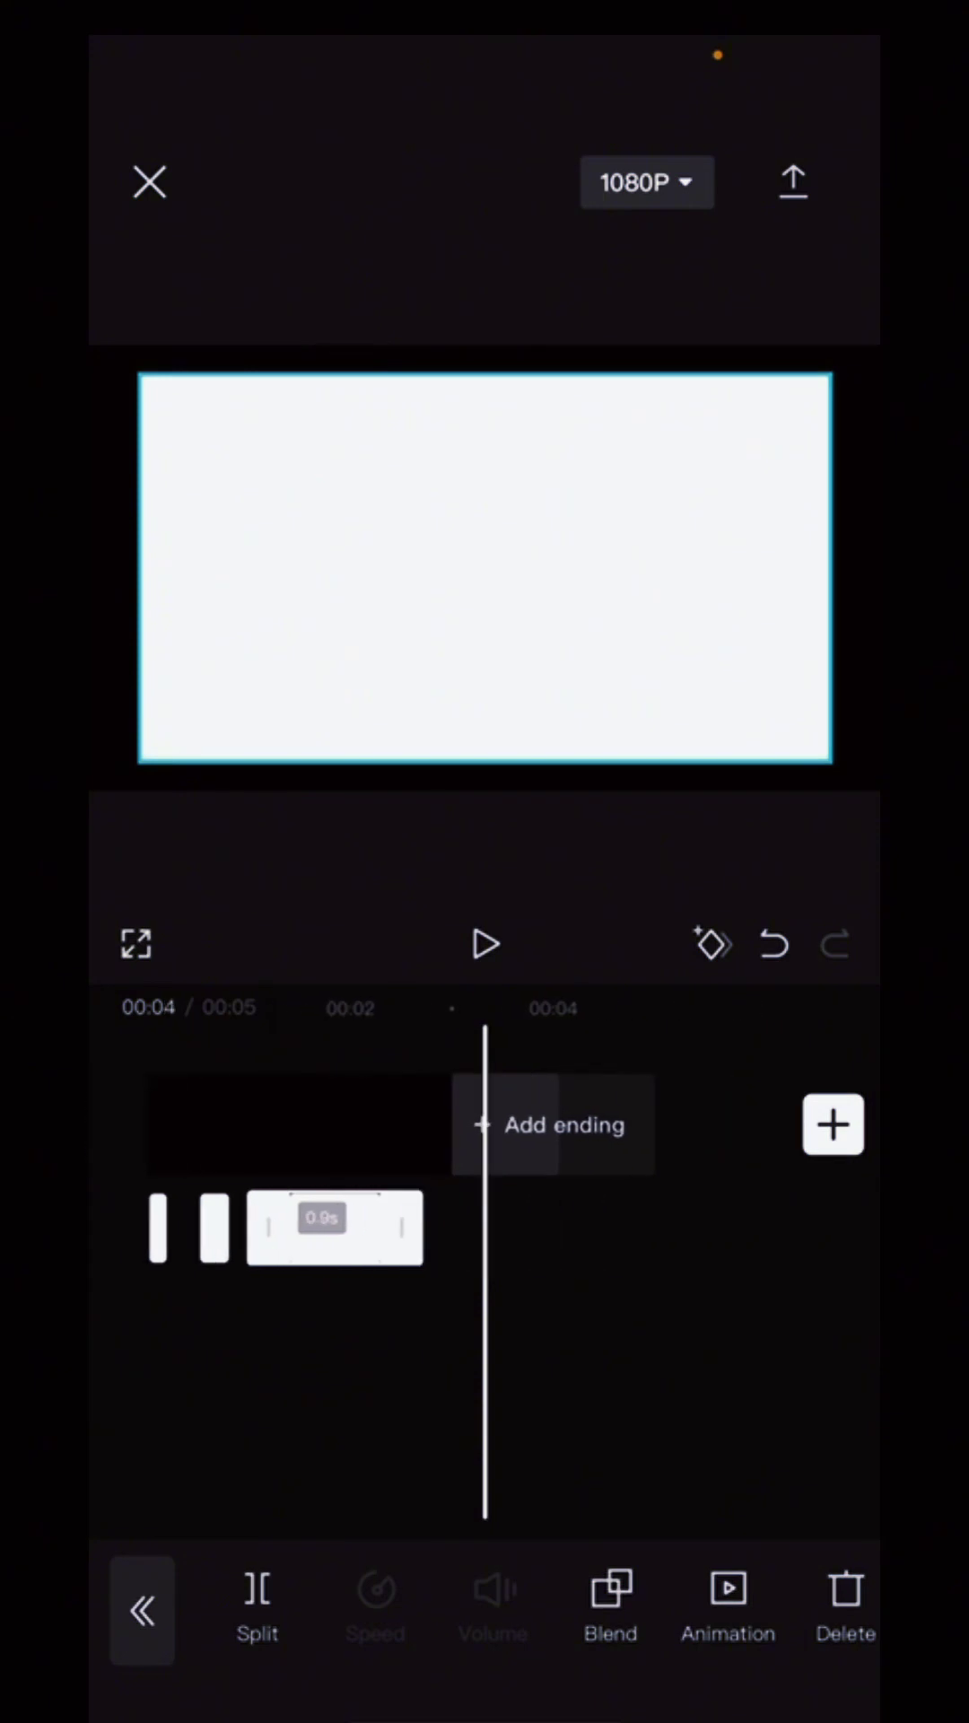
- Rotate the new white overlay upright, move it right, and set blend opacity to 40
left_click_drag(404, 1346, 580, 1346)
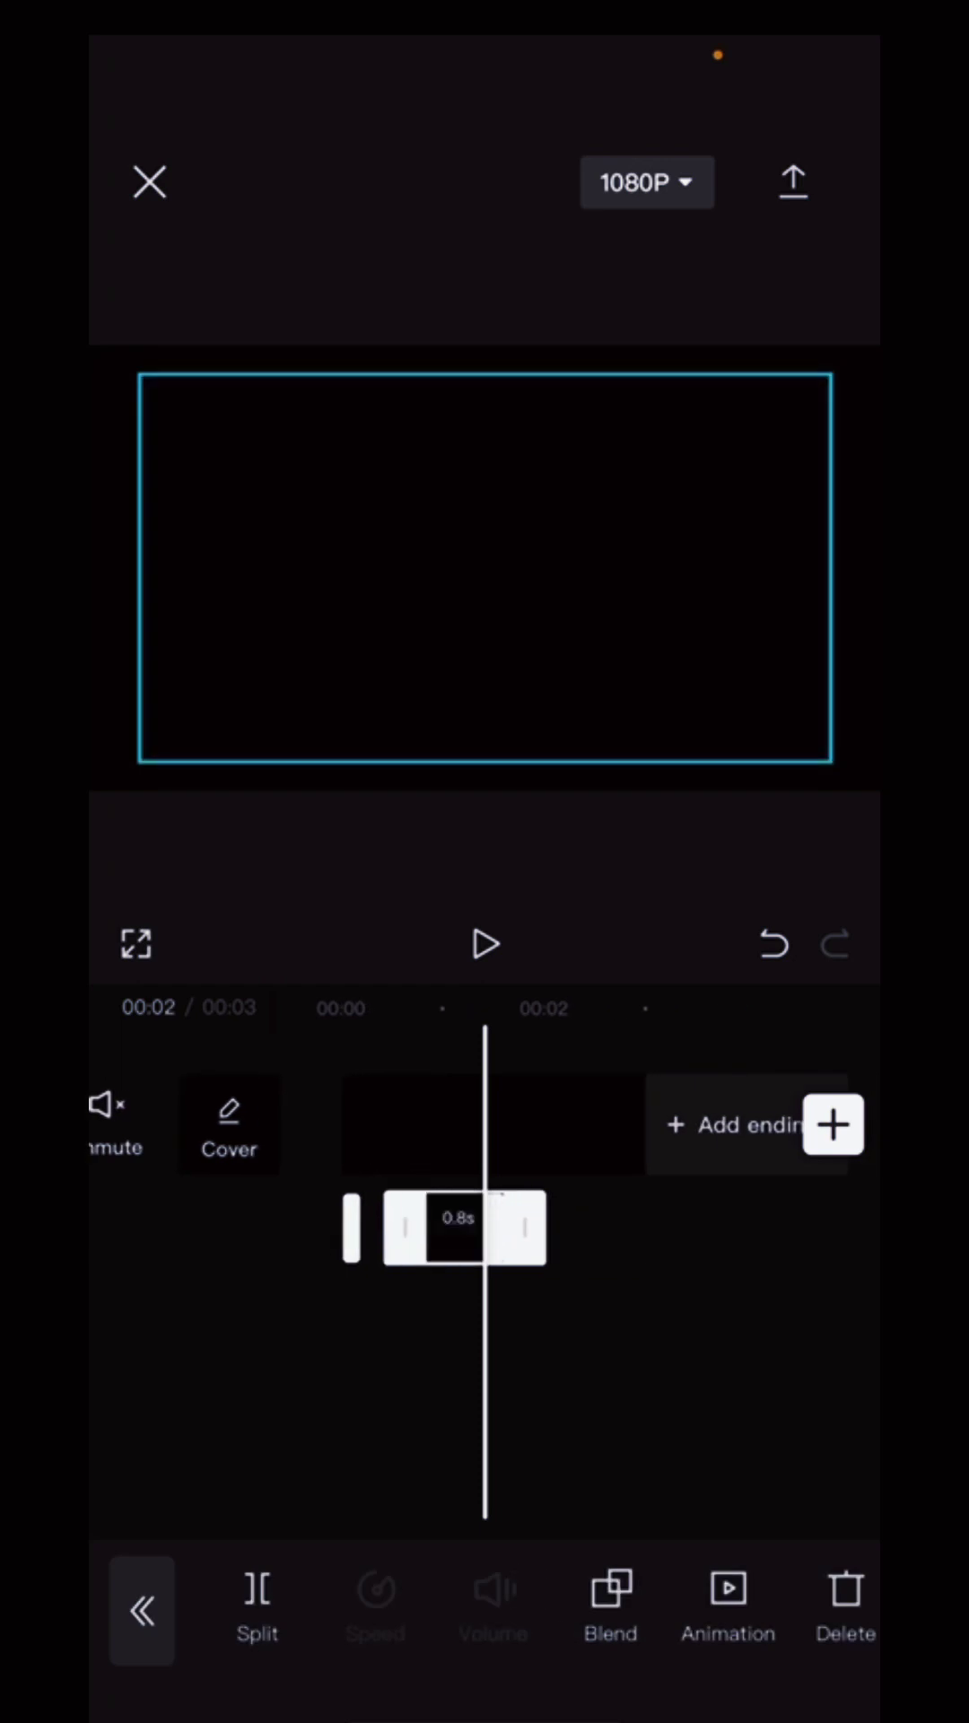
mouse_move(404, 1346)
left_mouse_down()
mouse_move(544, 1346)
mouse_move(478, 1347)
left_mouse_up()
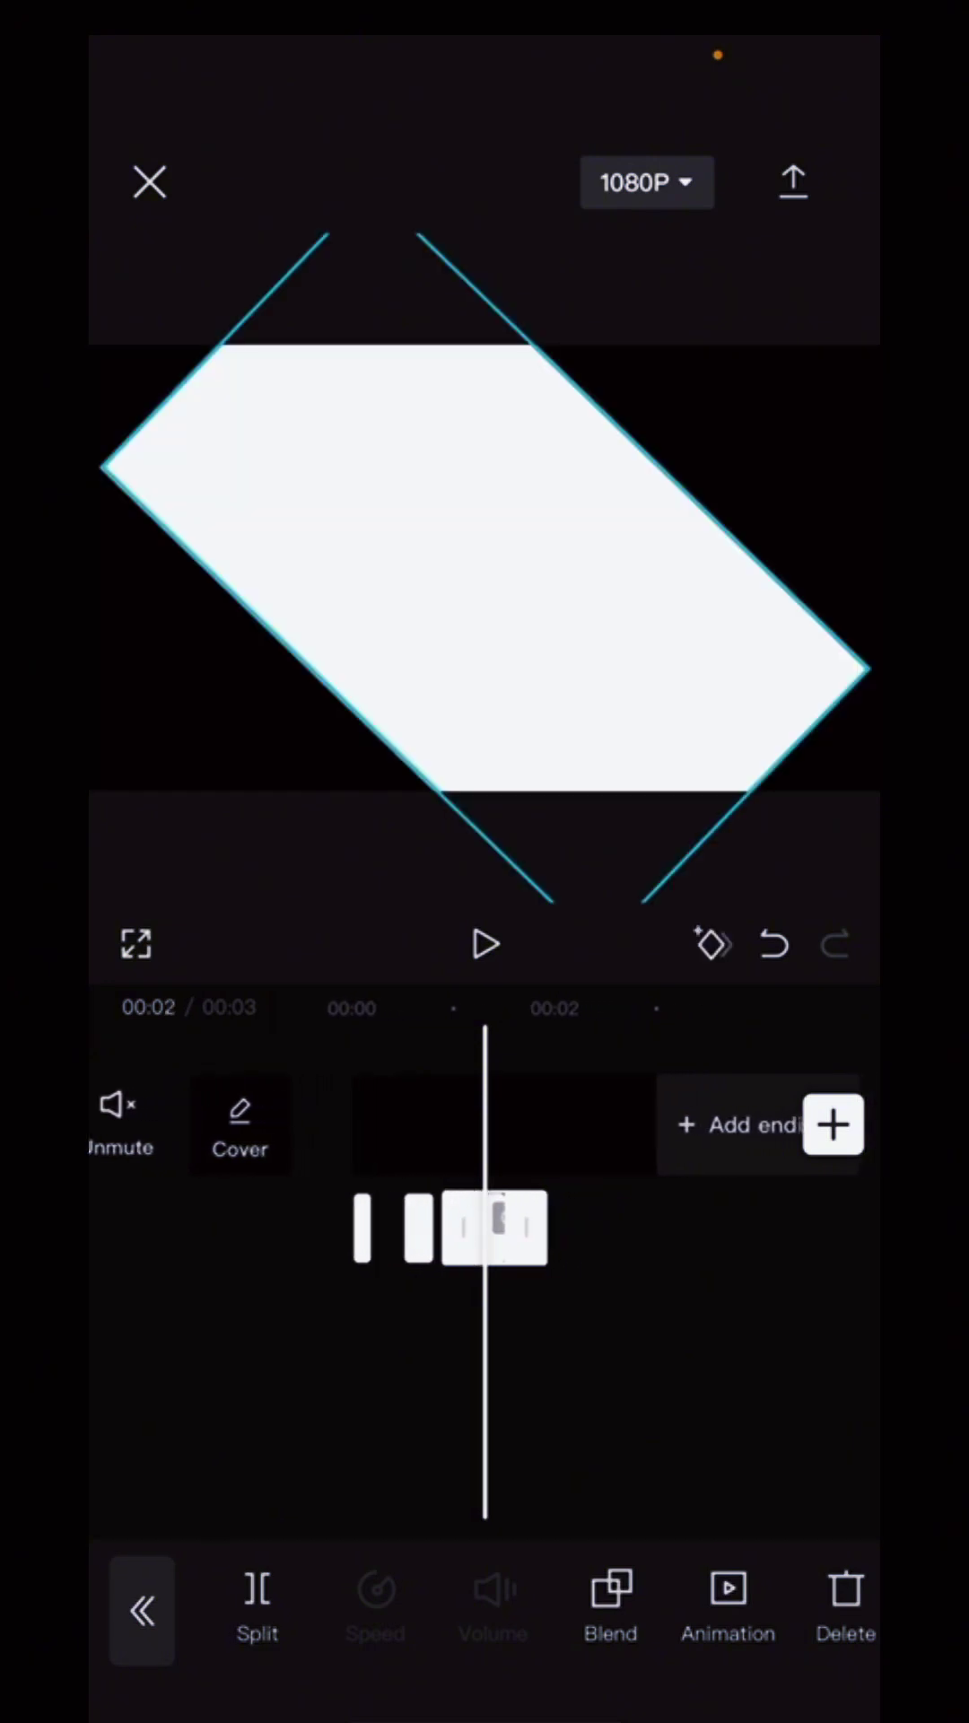
mouse_move(485, 565)
left_mouse_down()
mouse_move(444, 593)
mouse_move(378, 613)
left_mouse_up()
left_click_drag(619, 565, 747, 566)
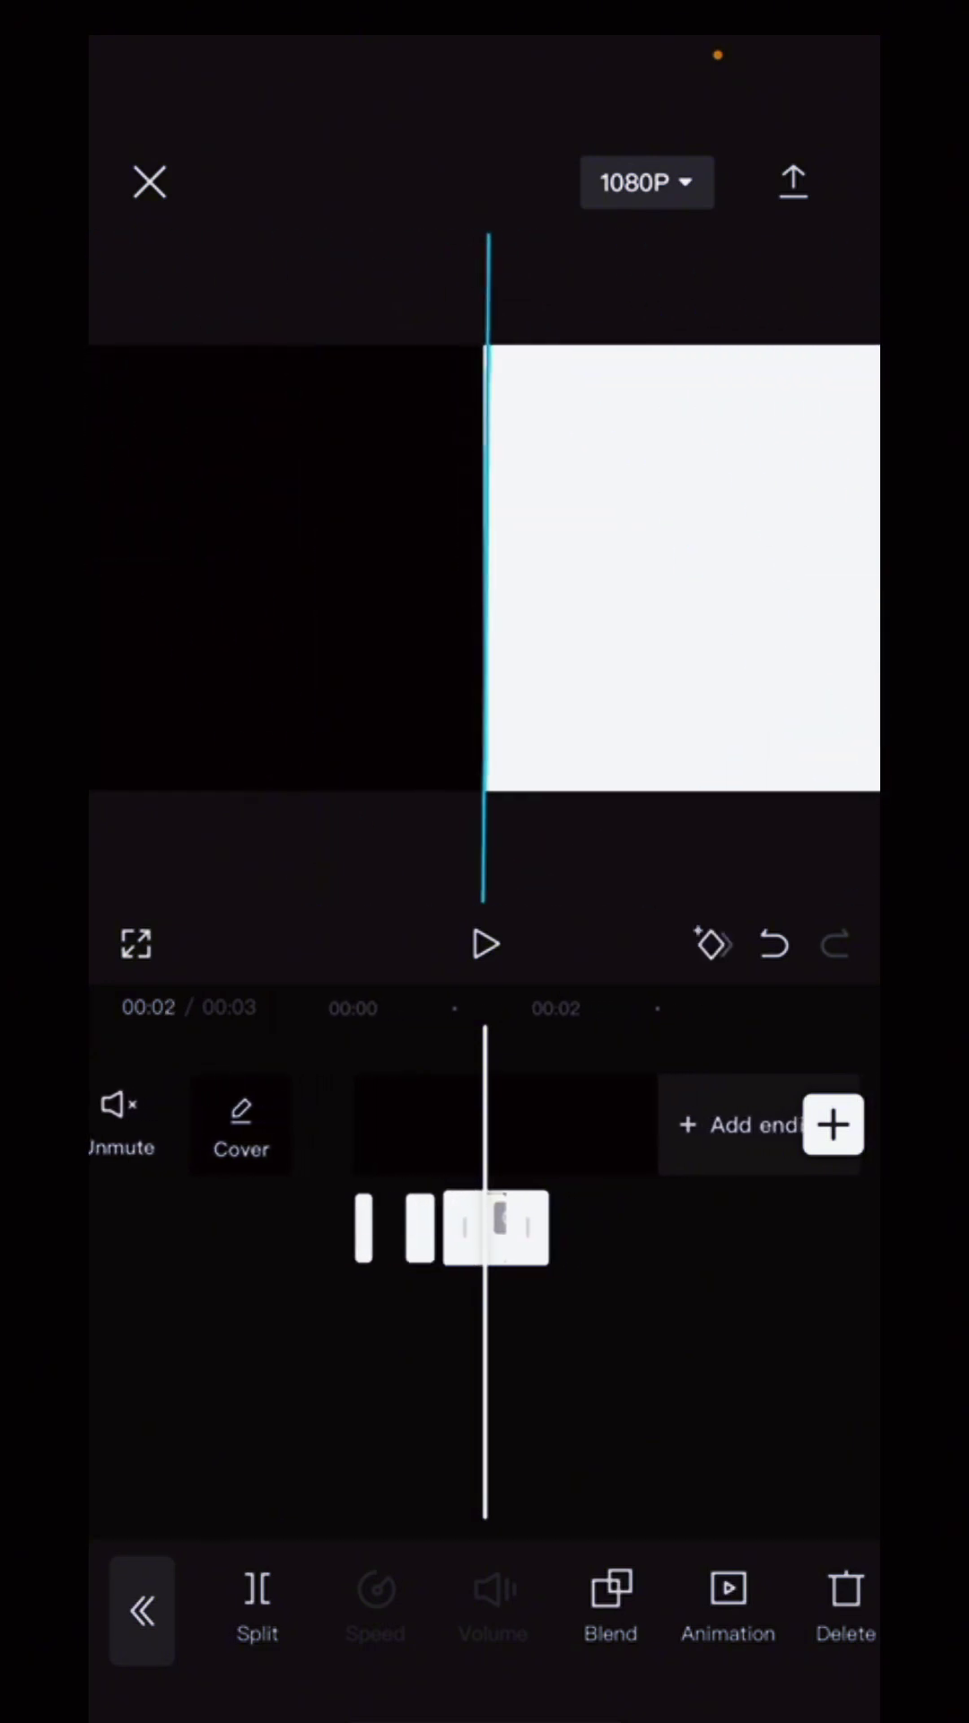
left_click(610, 1608)
left_click_drag(762, 1518, 419, 1517)
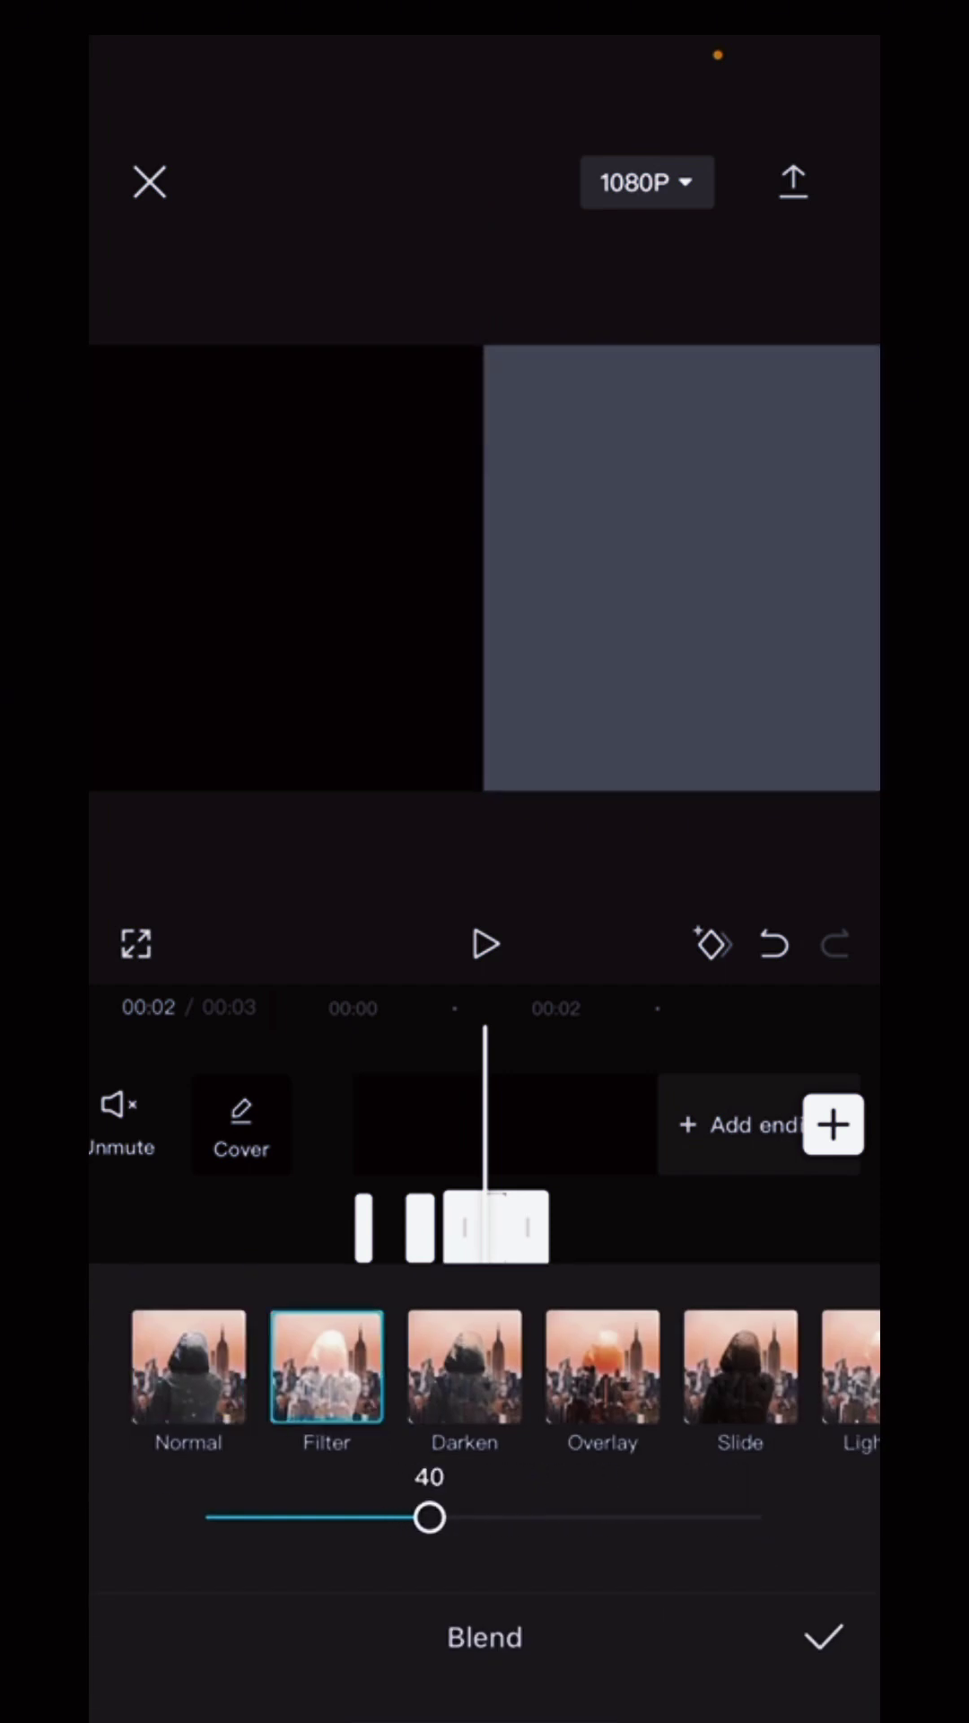
- Keep the Filter blend and give the third overlay a 0.2-second Fade In entrance
left_click(823, 1637)
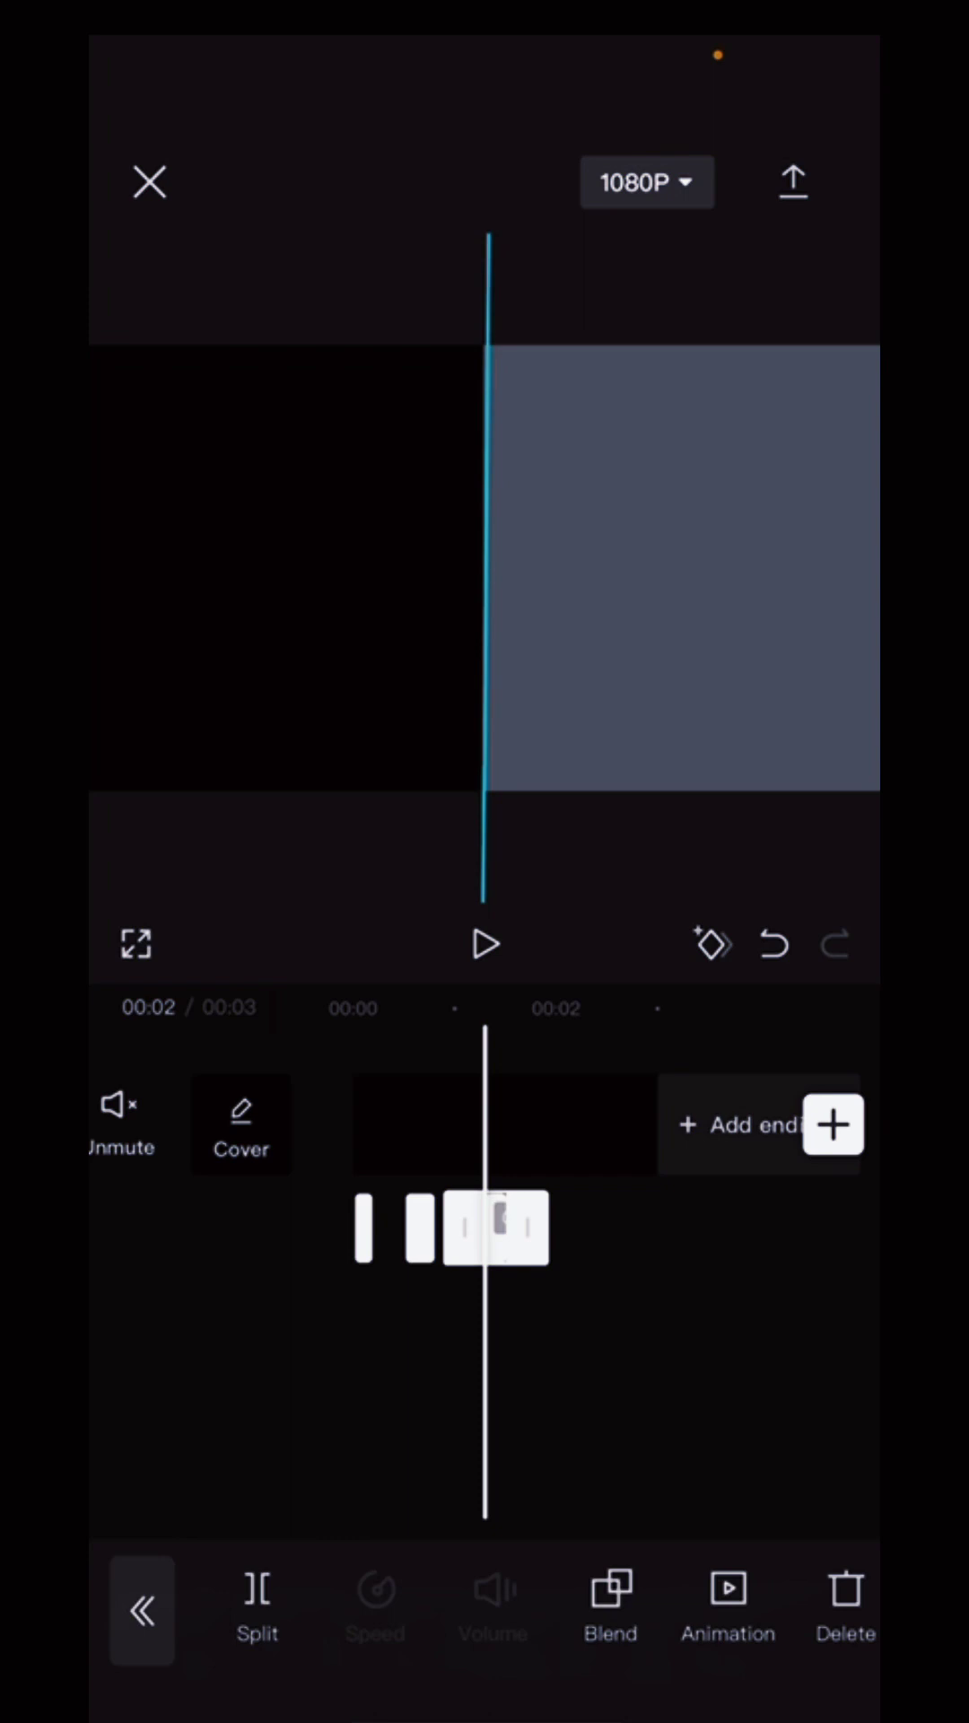
left_click(727, 1608)
left_click_drag(754, 1346, 242, 1346)
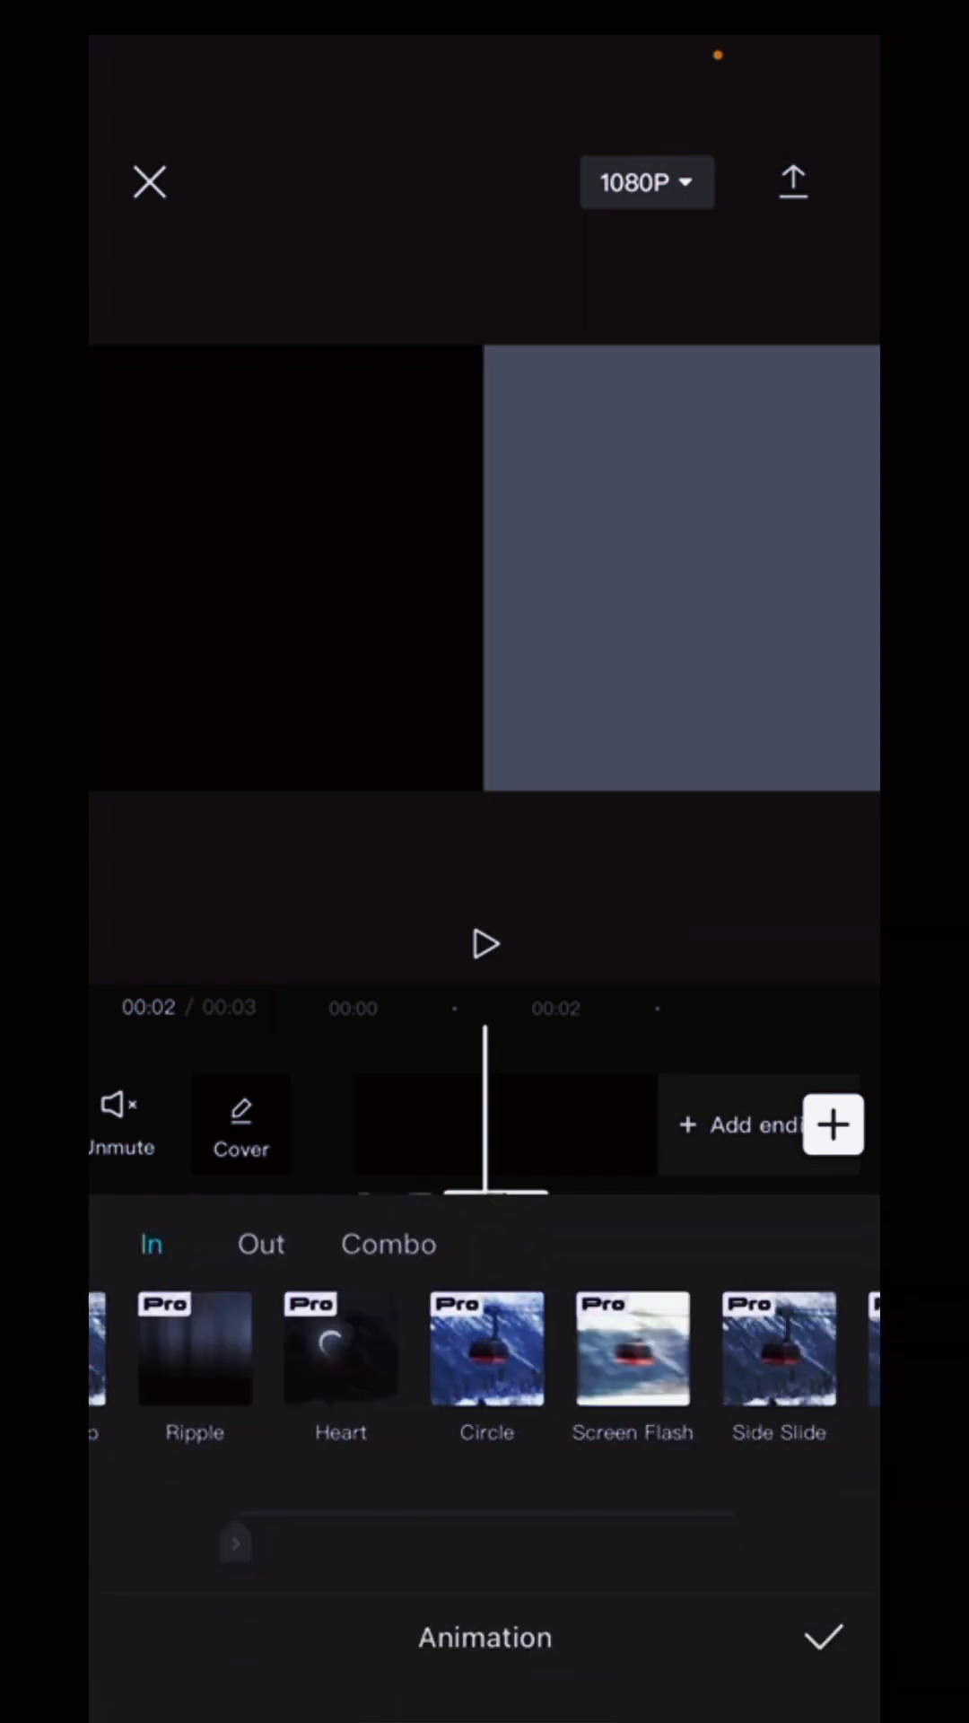
mouse_move(673, 1346)
left_mouse_down()
mouse_move(324, 1346)
mouse_move(390, 1346)
left_mouse_up()
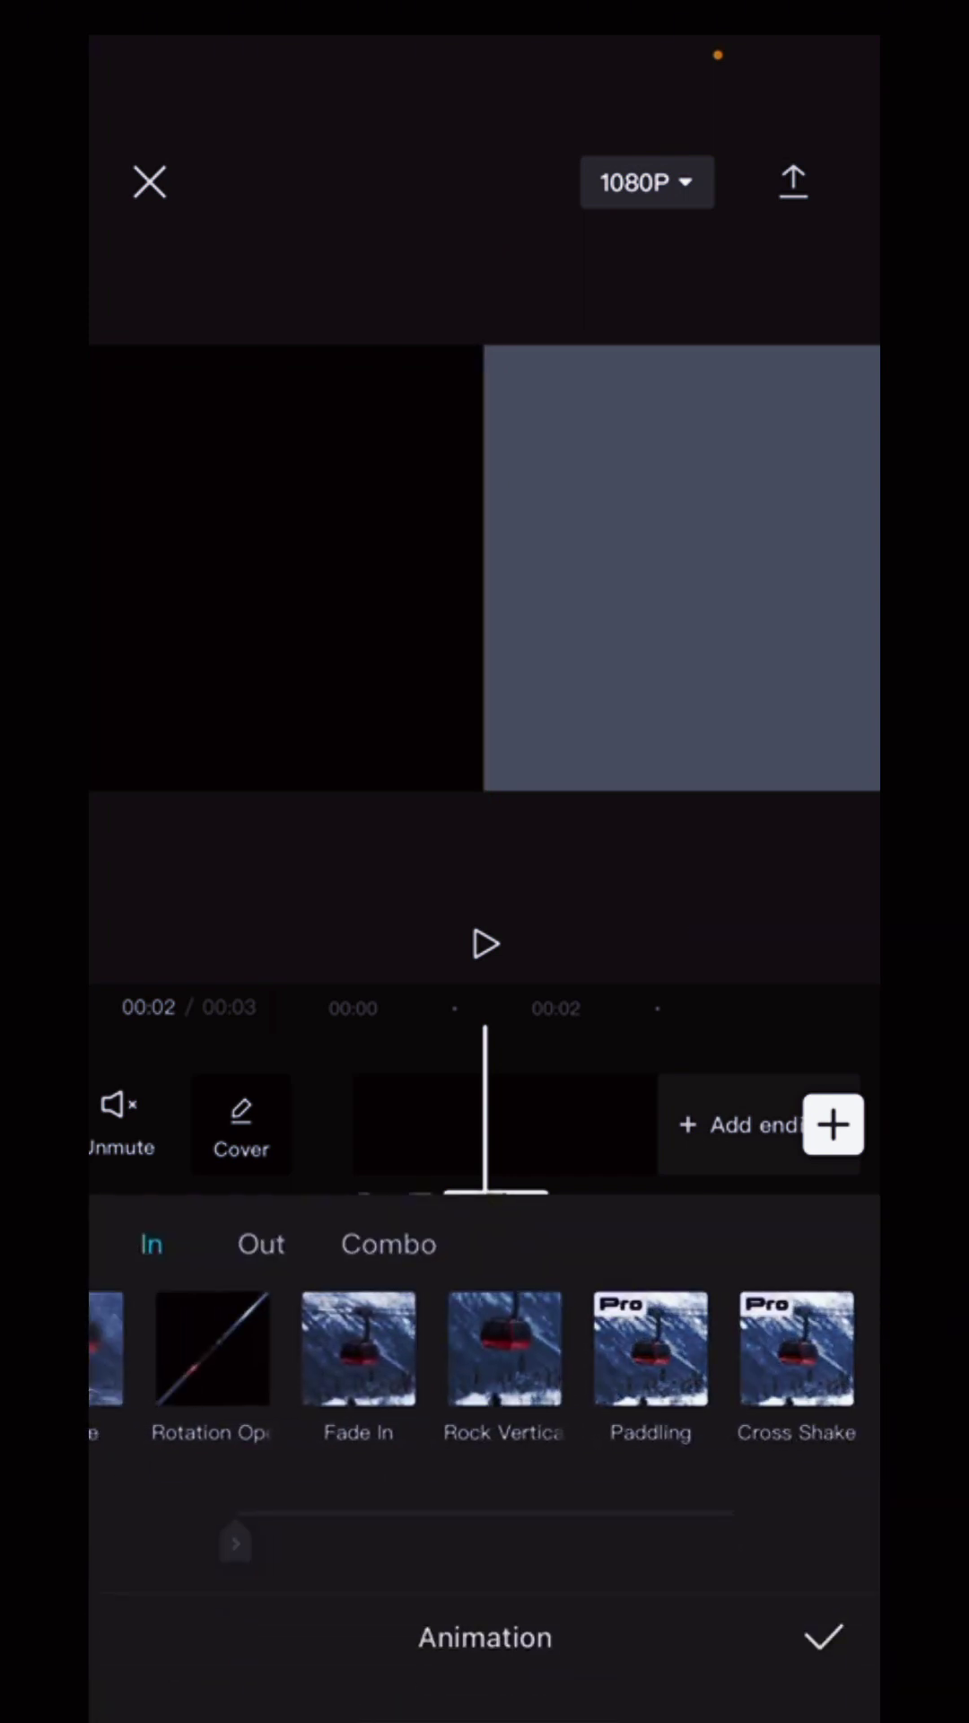
left_click(303, 1346)
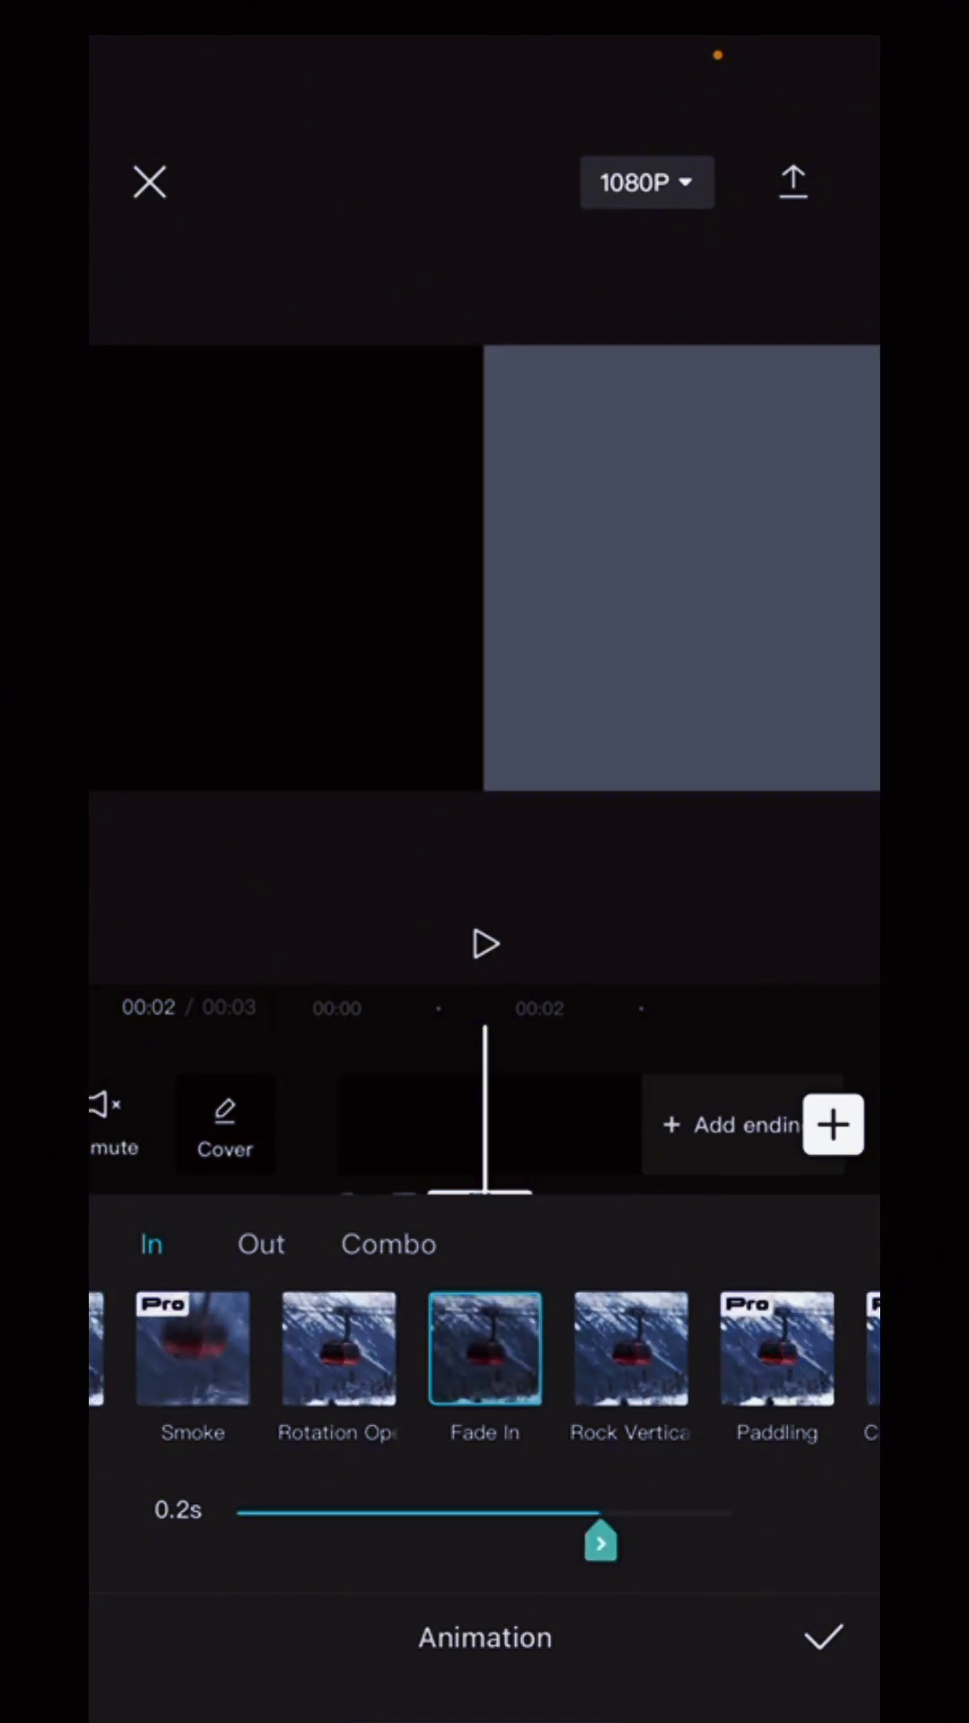
left_click(823, 1637)
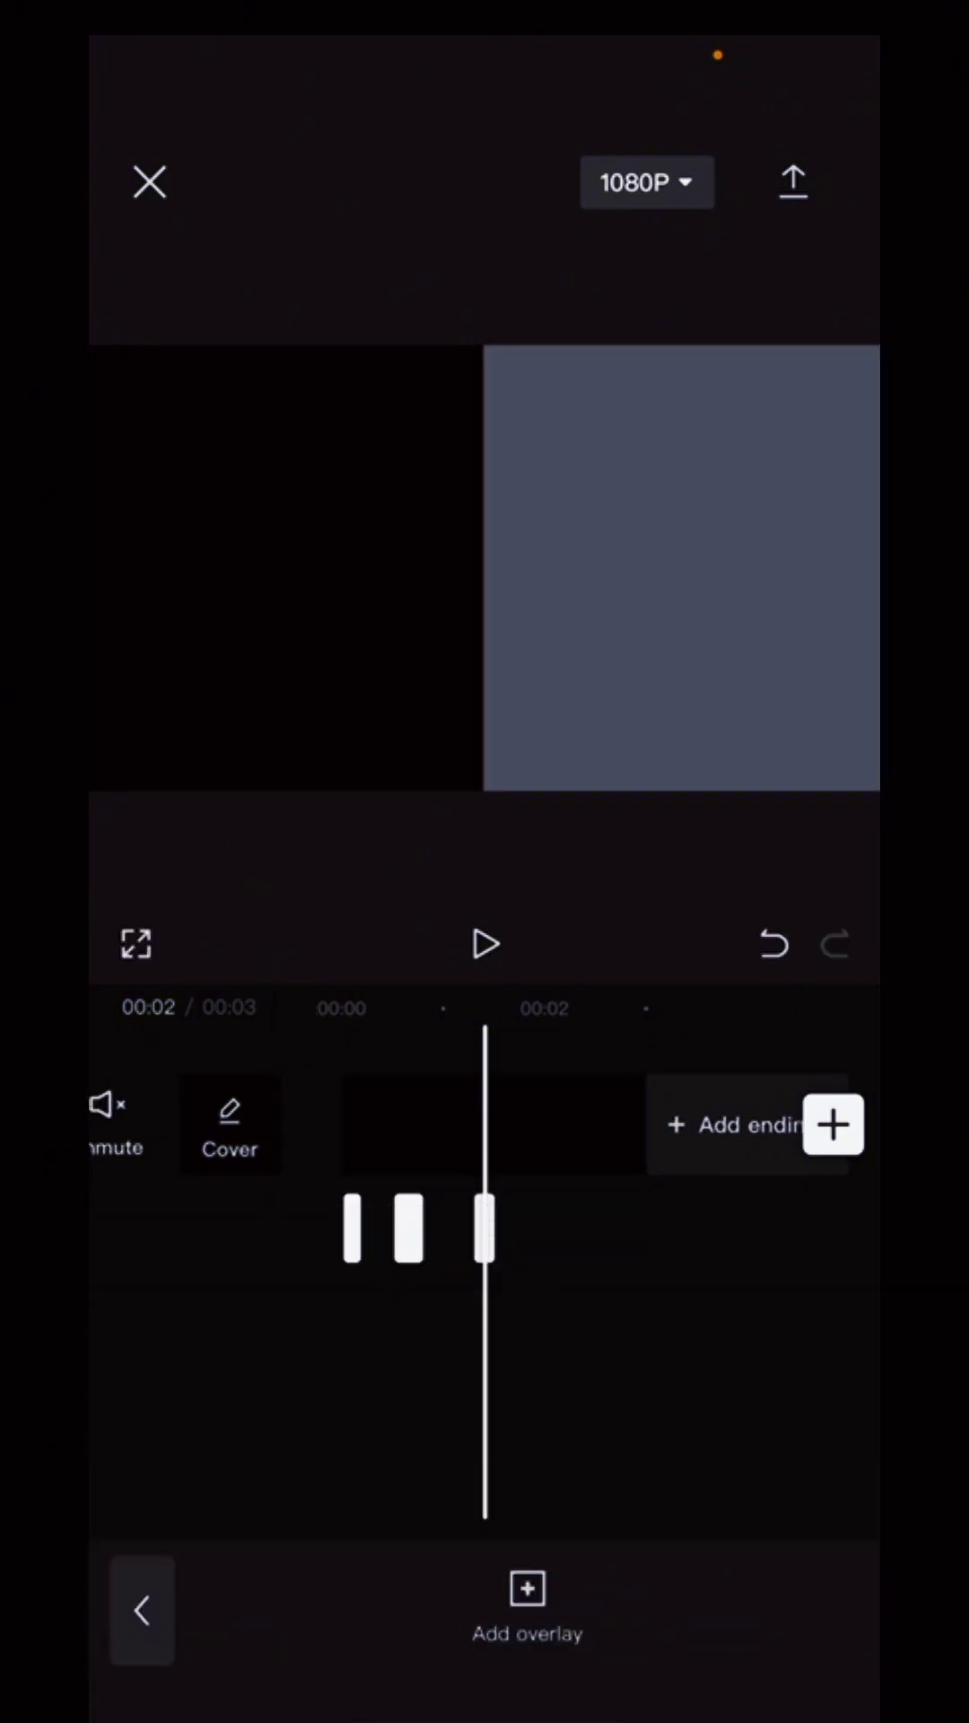
left_click(486, 1228)
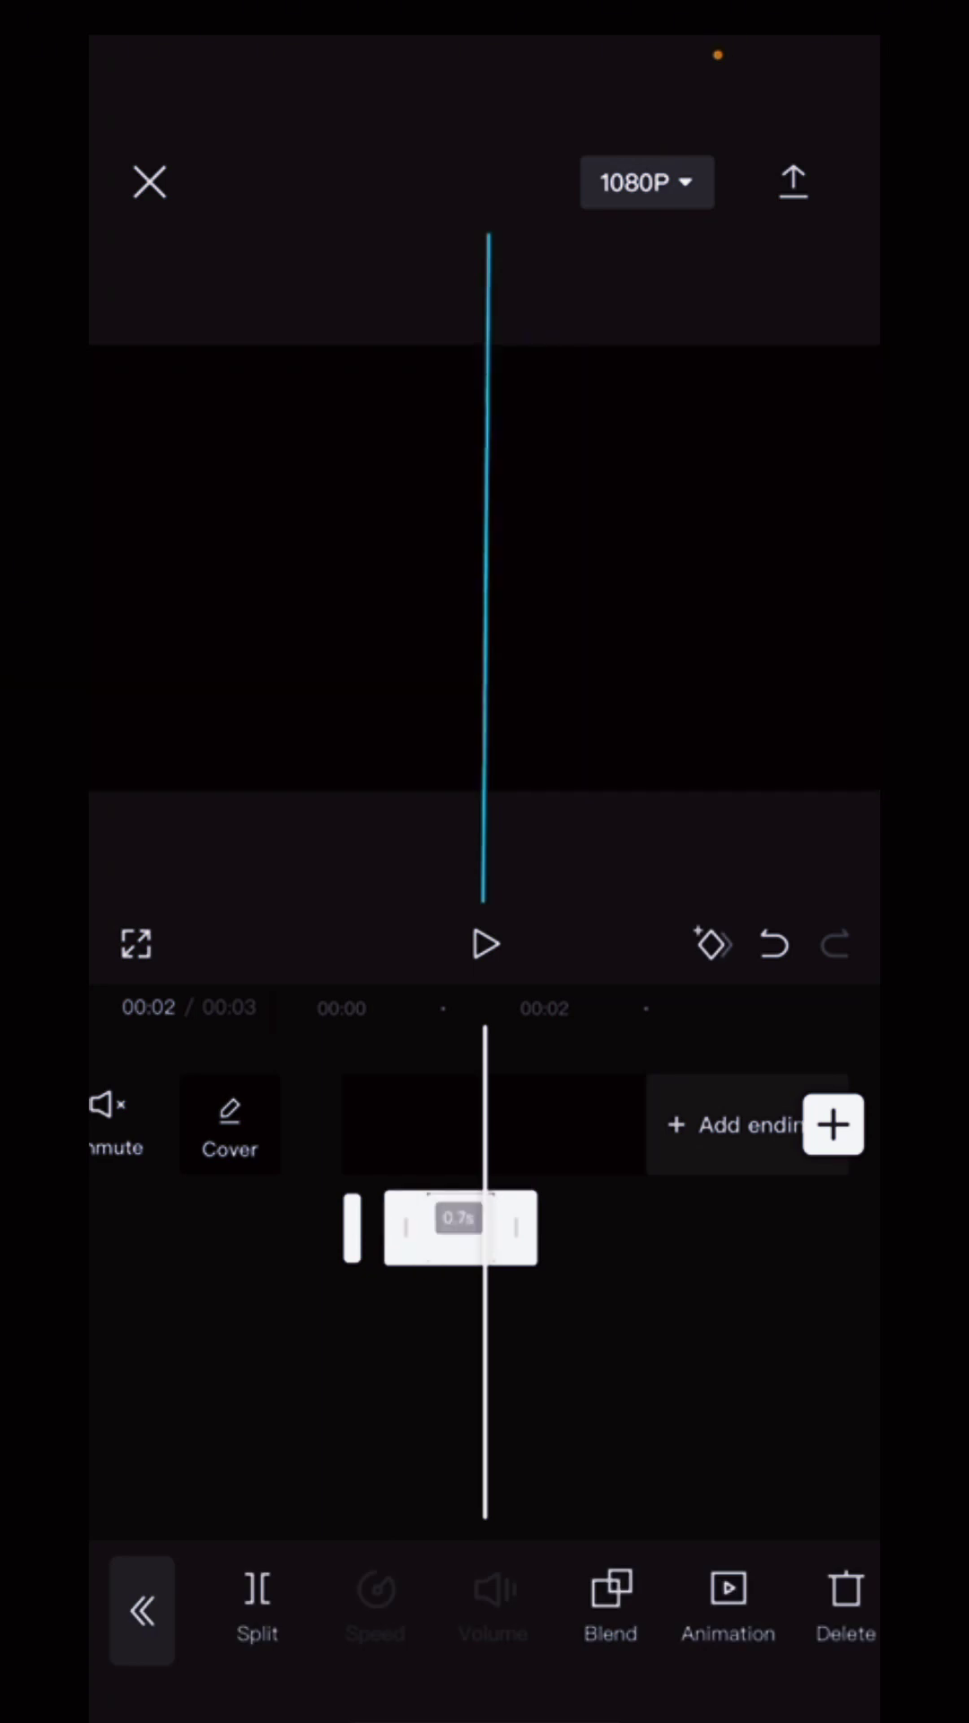
- Trim the third overlay bar's end so it finishes earlier
left_click_drag(538, 1346, 598, 1346)
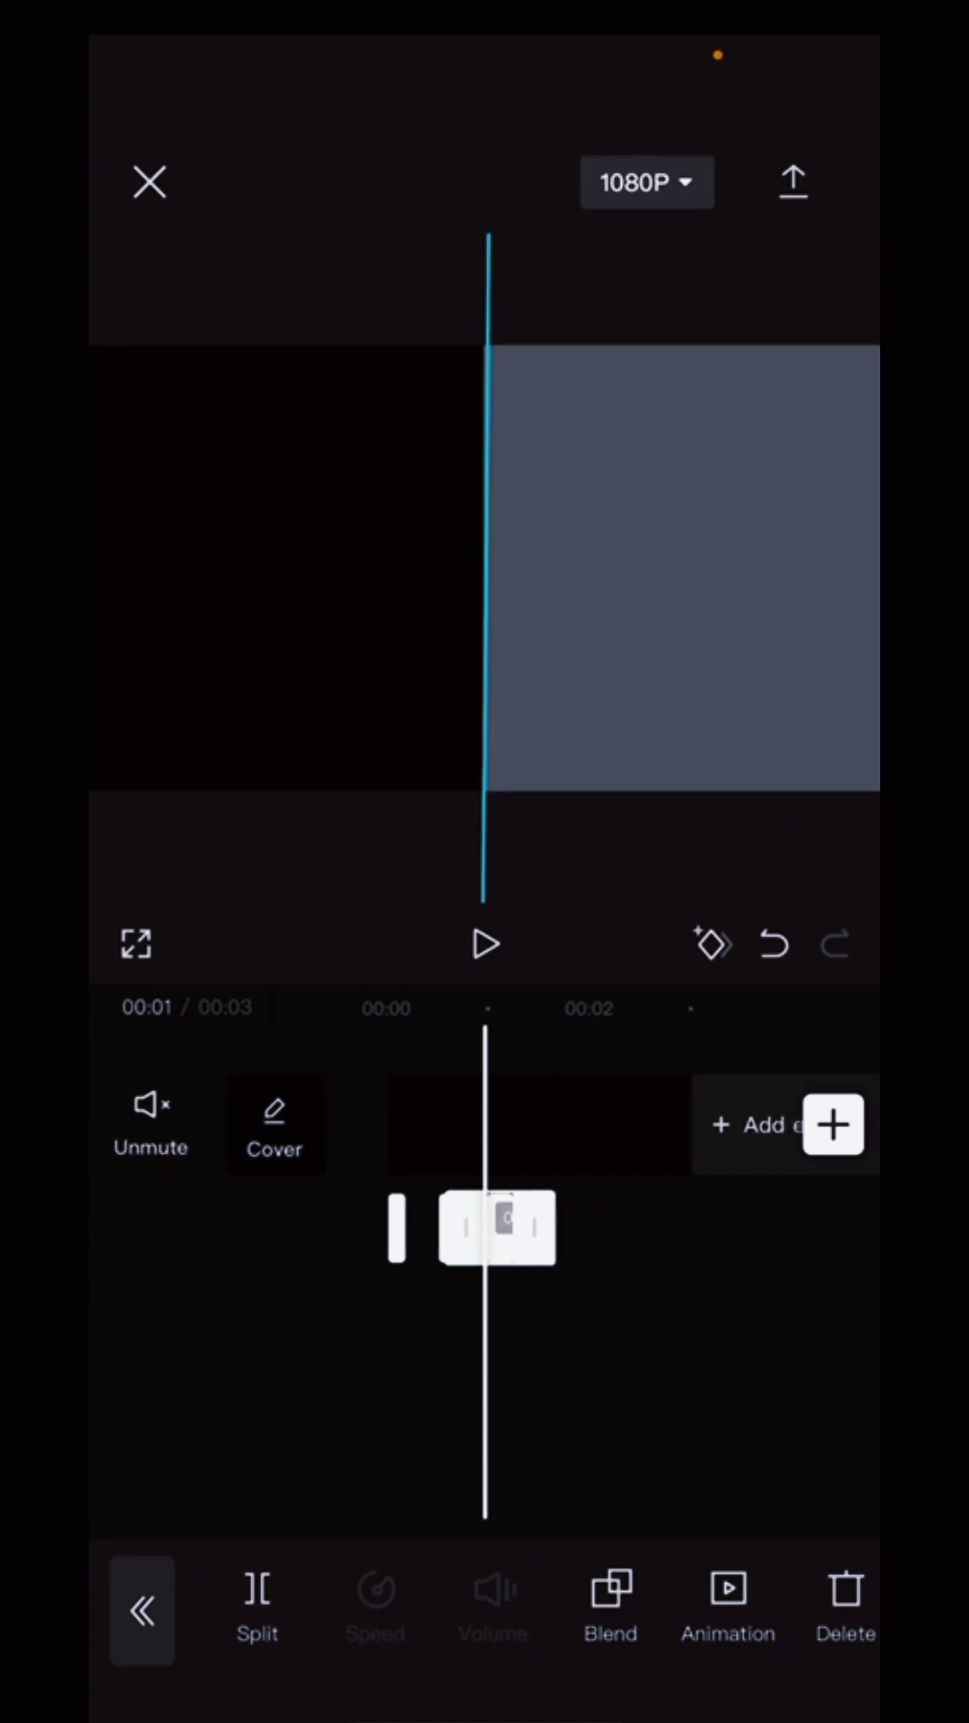
left_click_drag(593, 1227, 536, 1228)
left_click_drag(538, 1347, 529, 1347)
left_click(539, 1414)
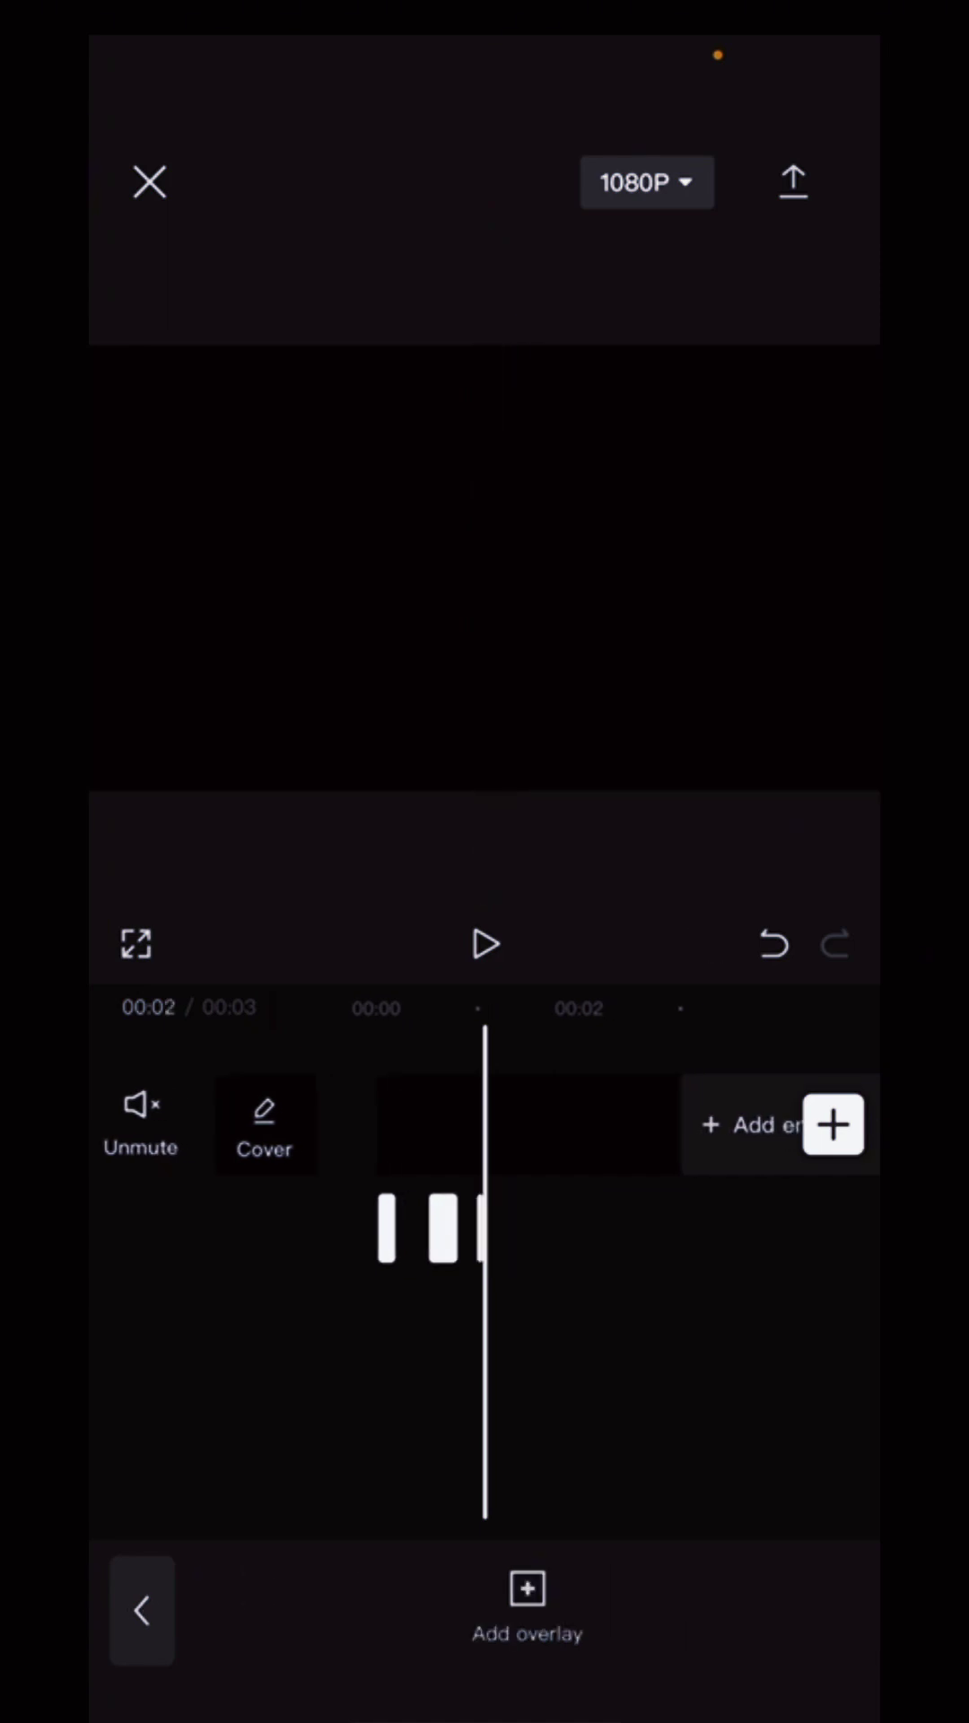
left_click(444, 1228)
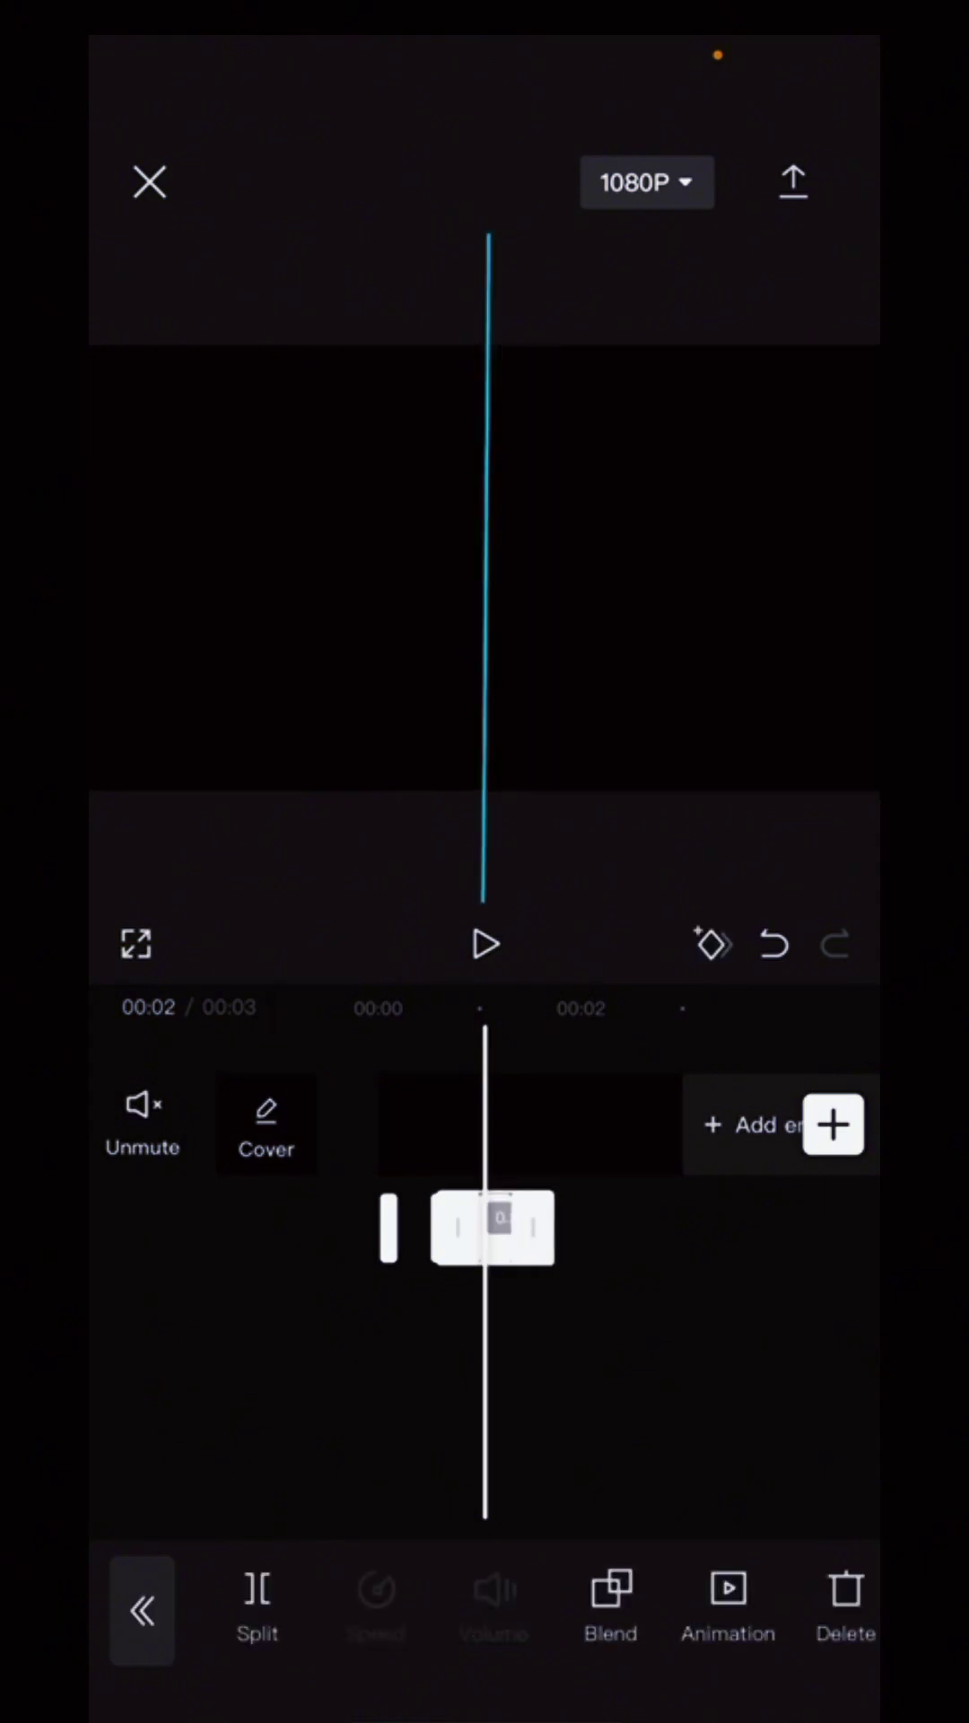
- Play the three-bar flash sequence from the start, then select the main black clip
left_click(538, 1414)
left_click_drag(404, 1347, 538, 1346)
left_click(486, 944)
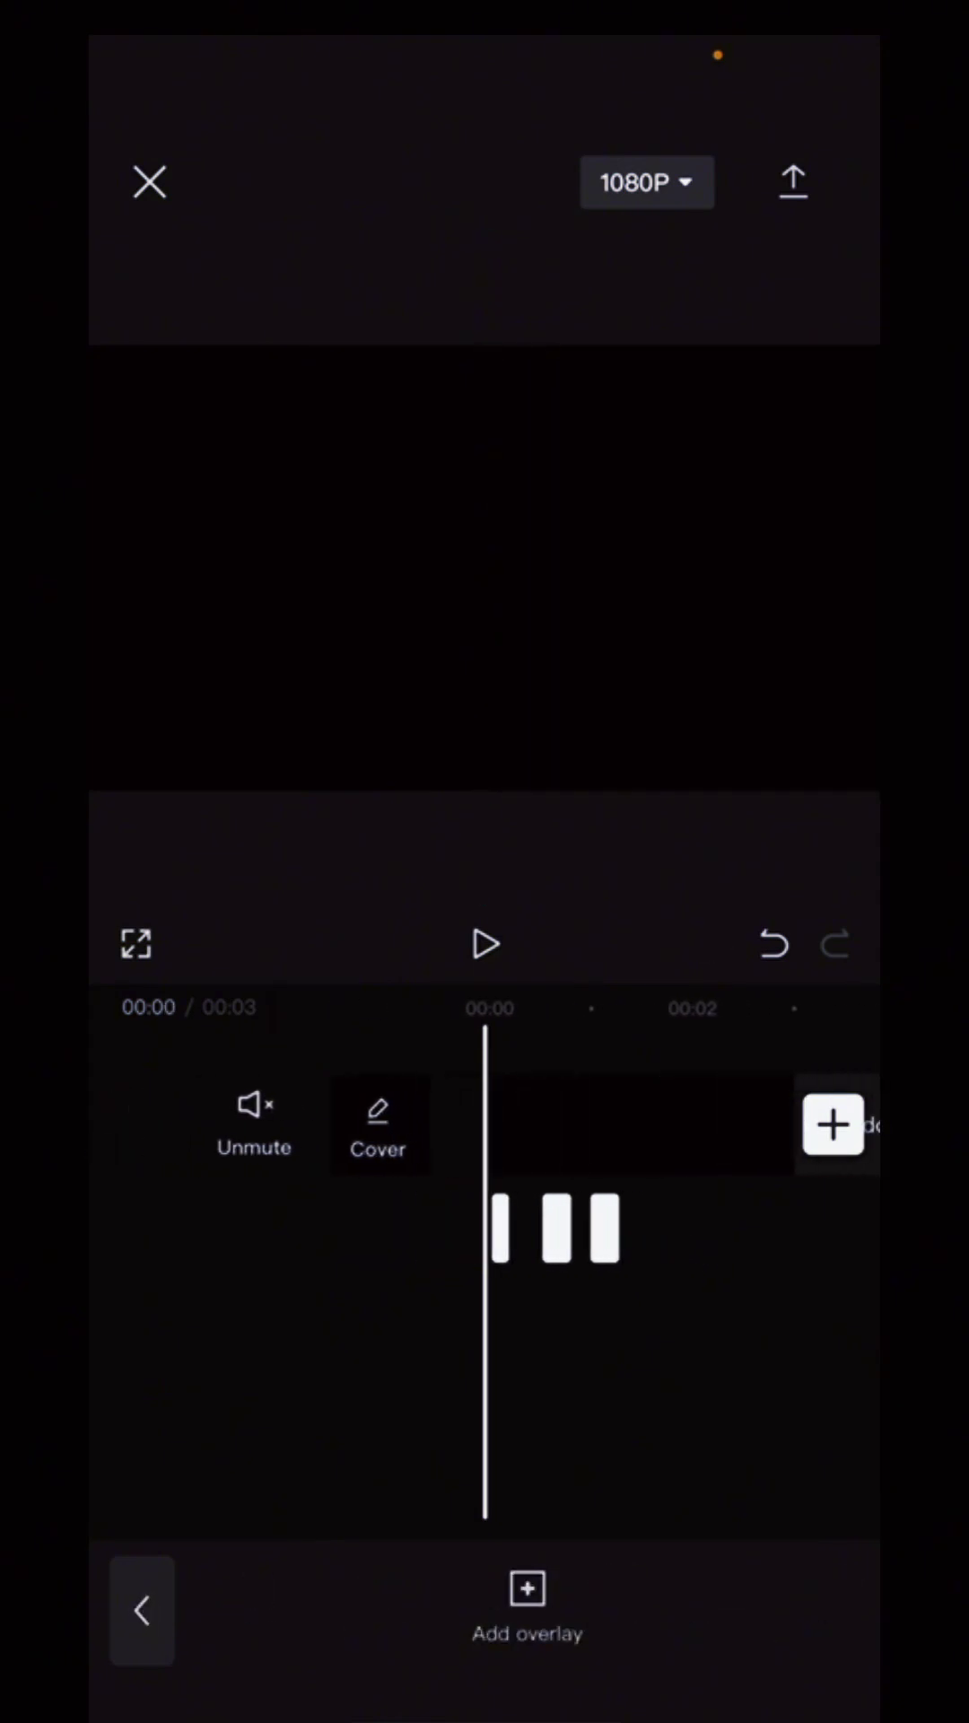
left_click(486, 943)
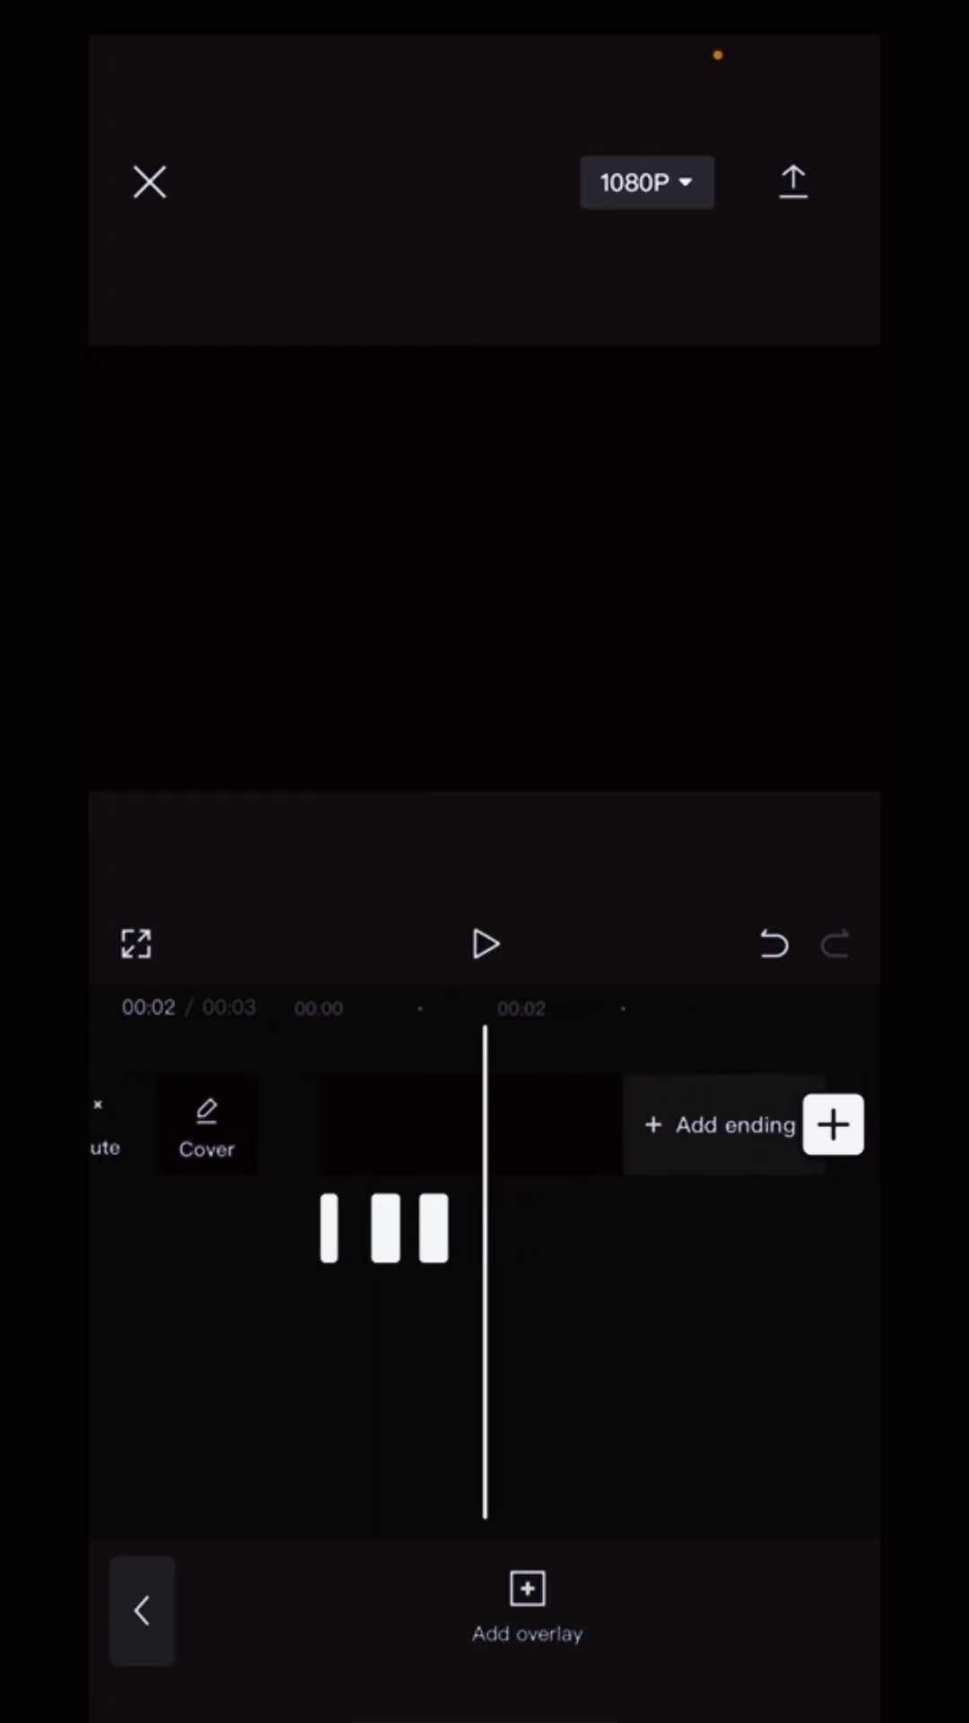
left_click_drag(404, 1346, 607, 1345)
left_click(487, 944)
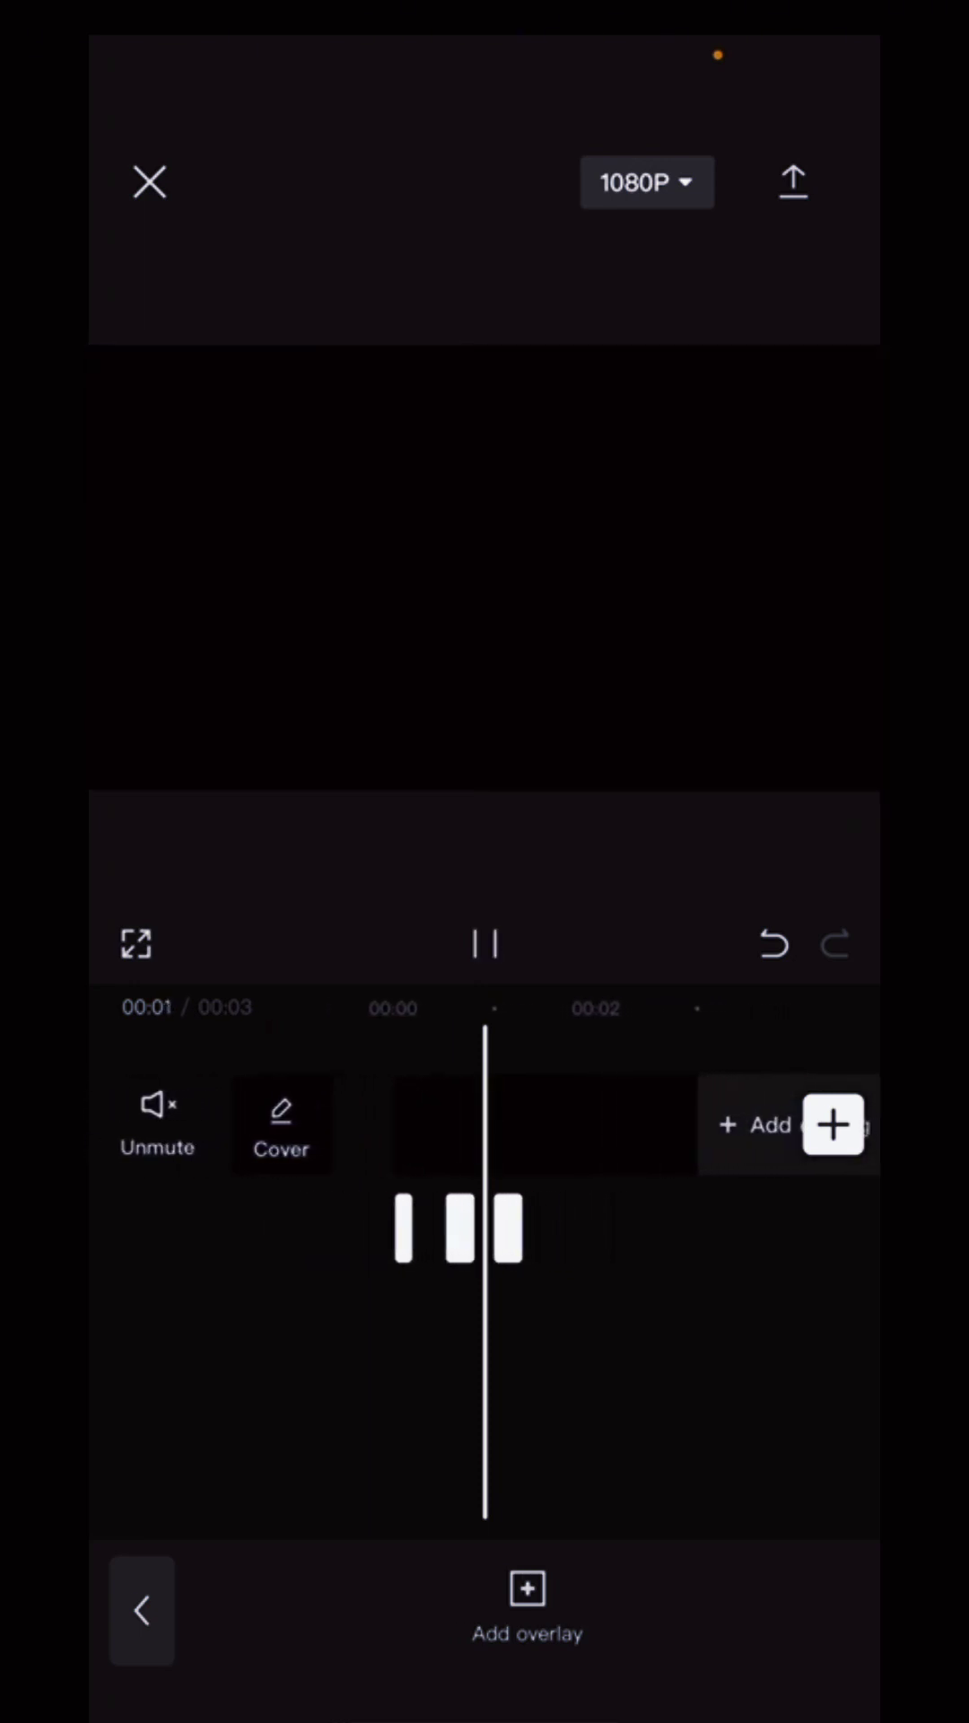
left_click(486, 943)
left_click(499, 1124)
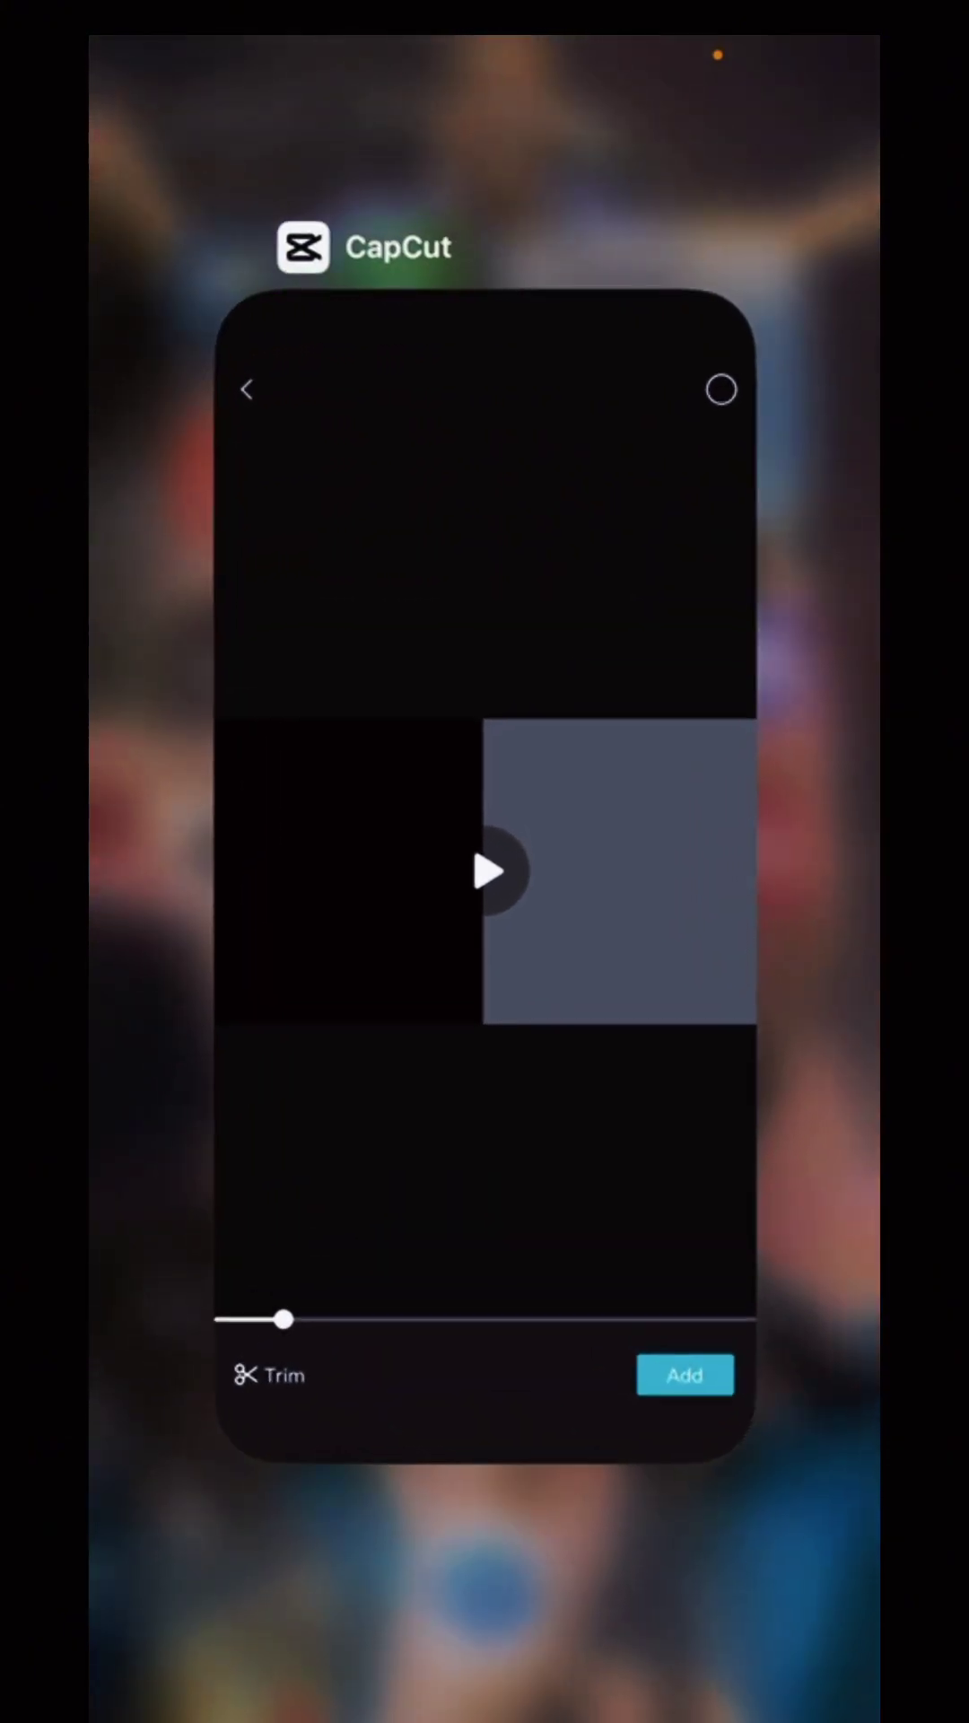
- Dismiss the CapCut card from the iOS app switcher
left_click_drag(647, 876, 163, 876)
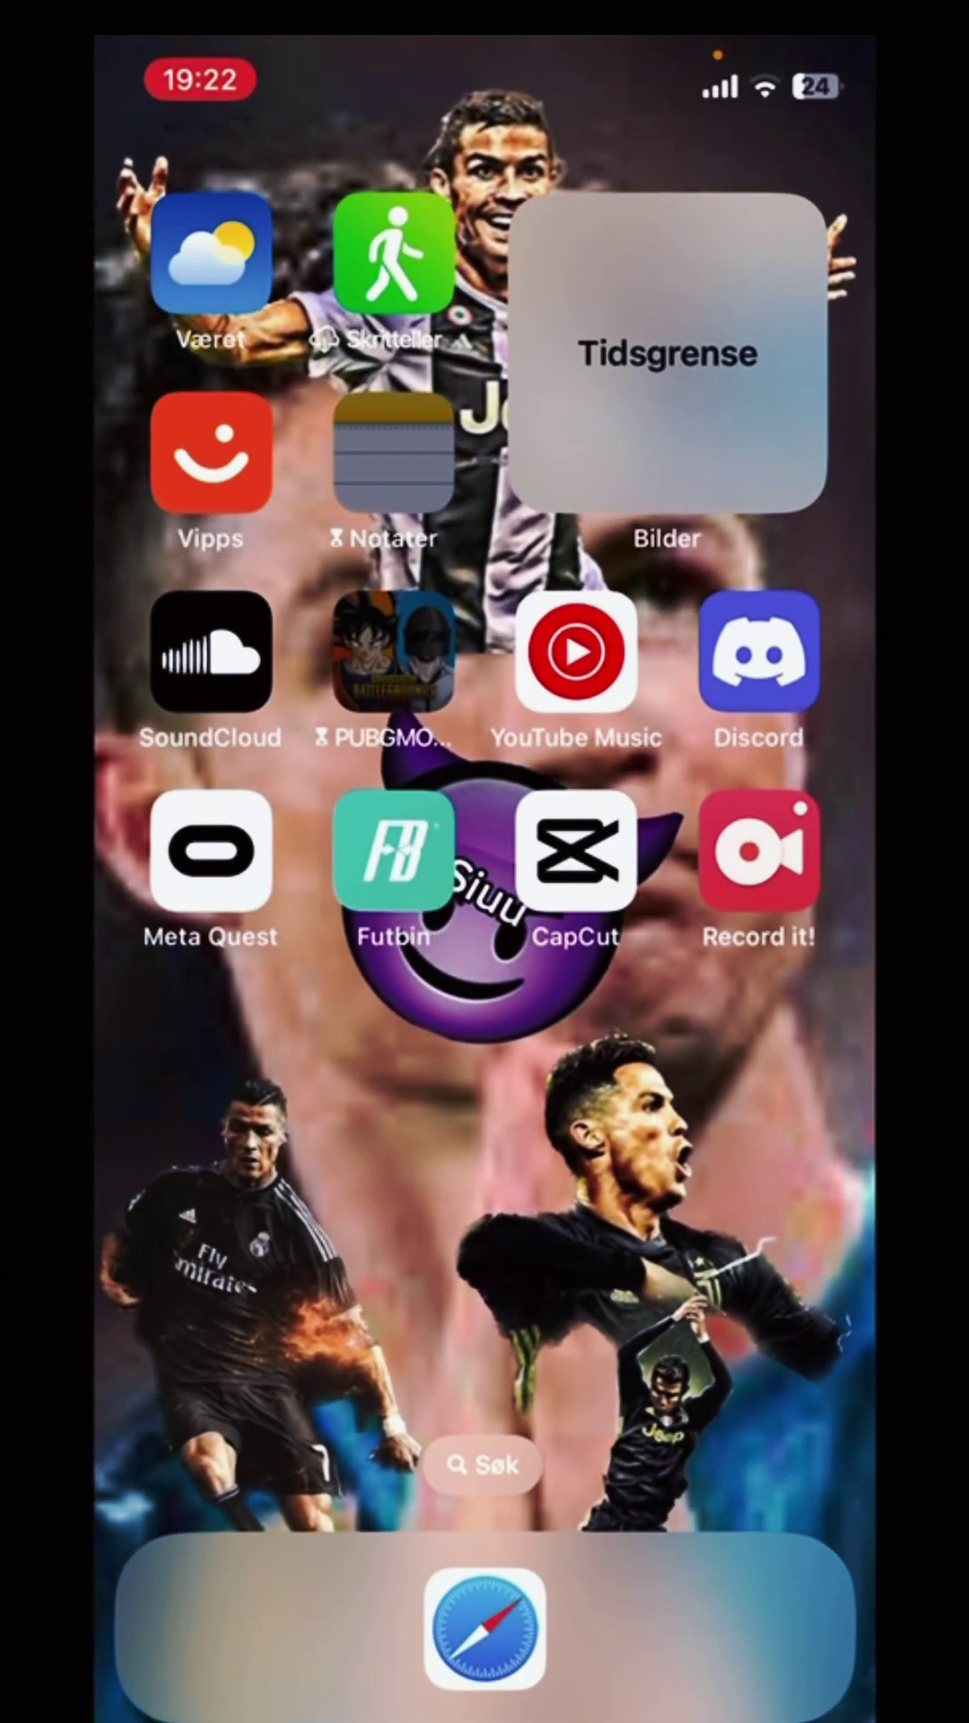